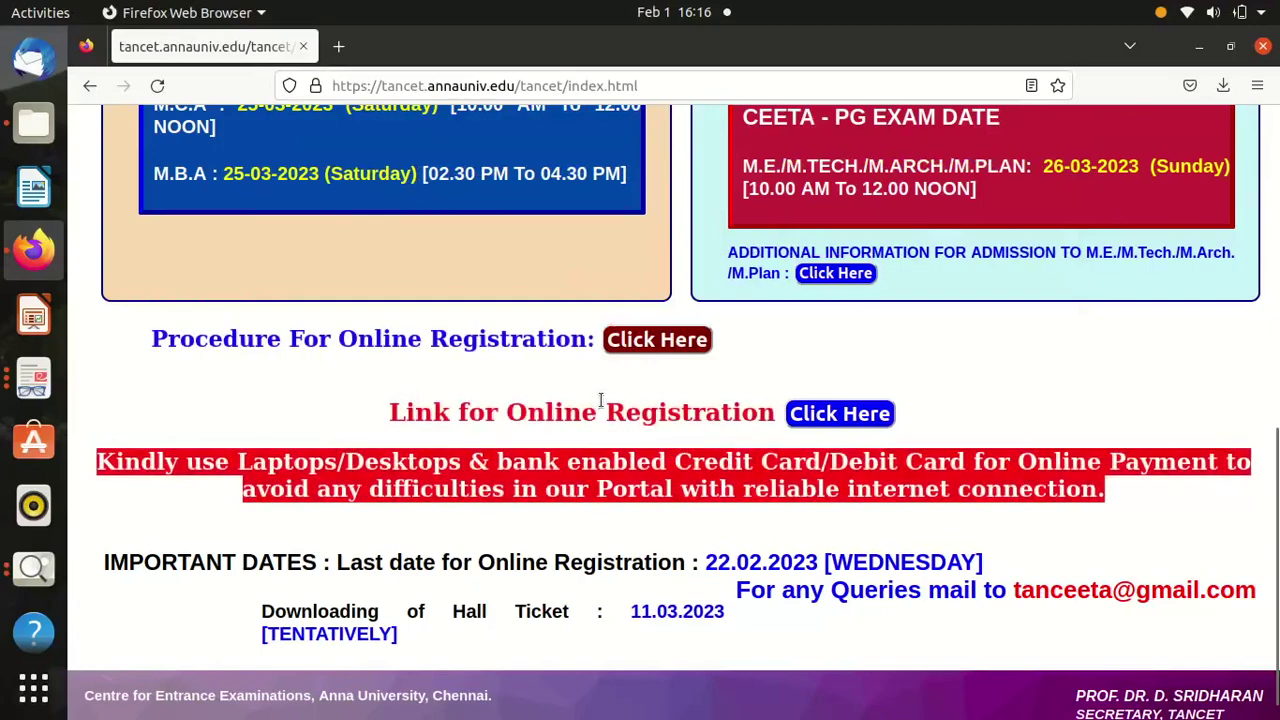
Open the TANCET 2023 online registration login page in a new tab and scroll to New Registration.
{"action": "left_click", "coordinate": [826, 418]}
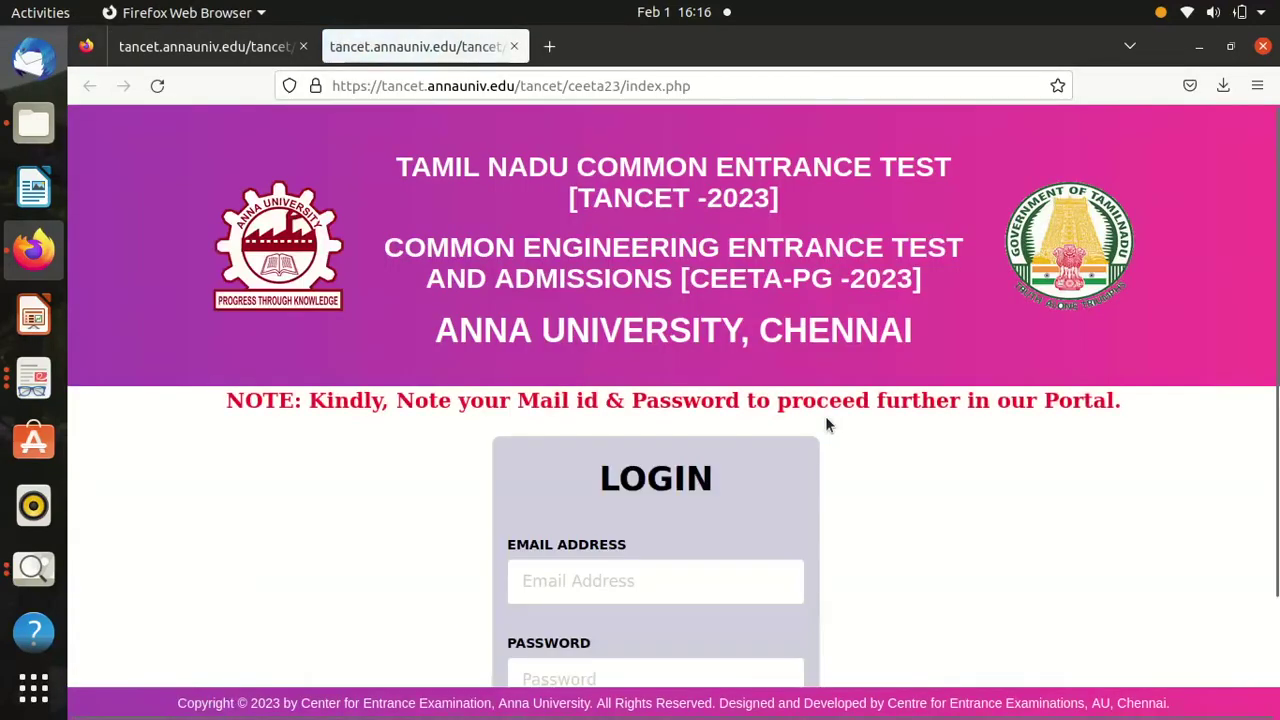
{"action": "scroll", "coordinate": [828, 565], "scroll_direction": "down", "scroll_amount": 2}
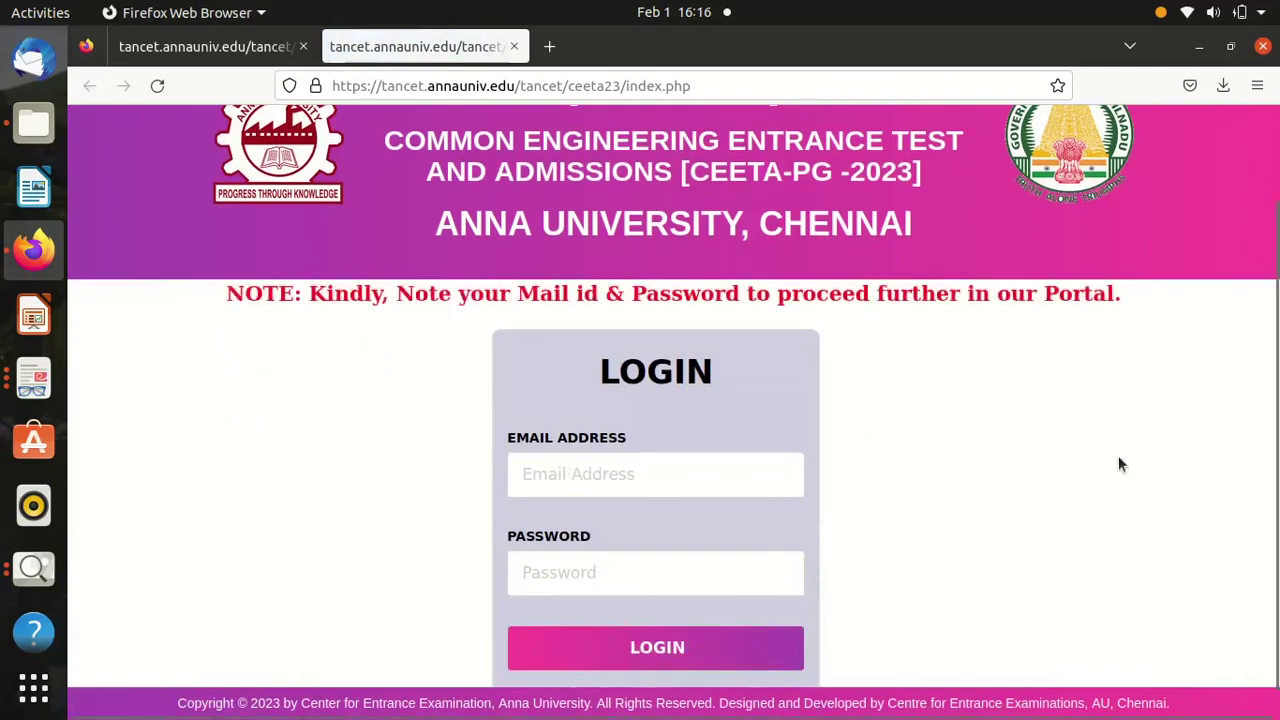
{"action": "scroll", "coordinate": [1119, 458], "scroll_direction": "down", "scroll_amount": 1}
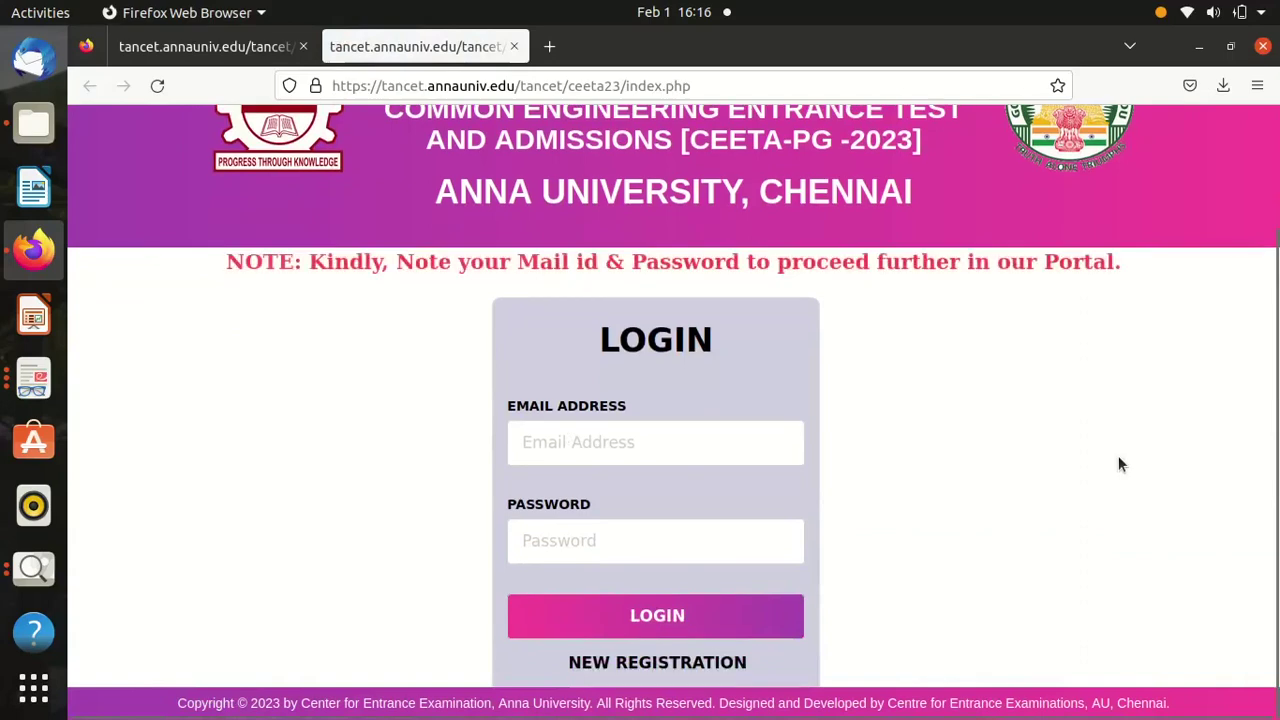
Start a new registration, fill the candidate's name and e-mail from saved suggestions, and enter the mobile number.
{"action": "left_click", "coordinate": [710, 667]}
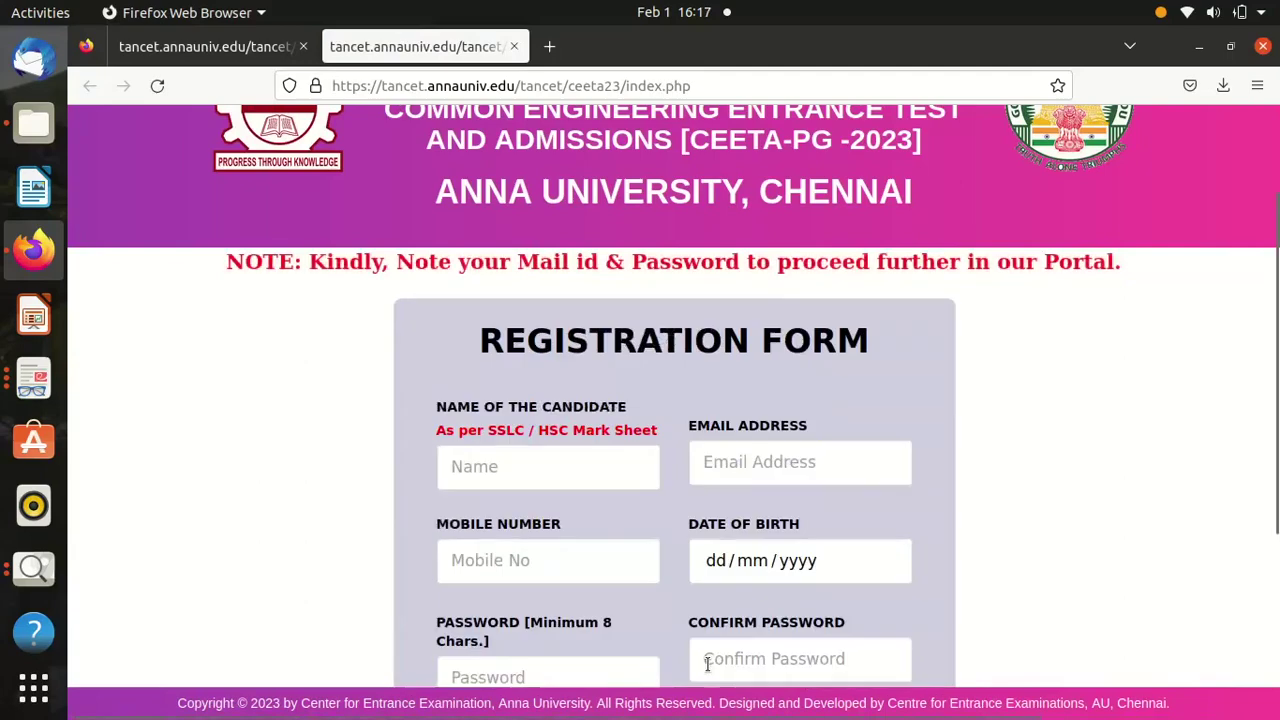
{"action": "left_click", "coordinate": [558, 458]}
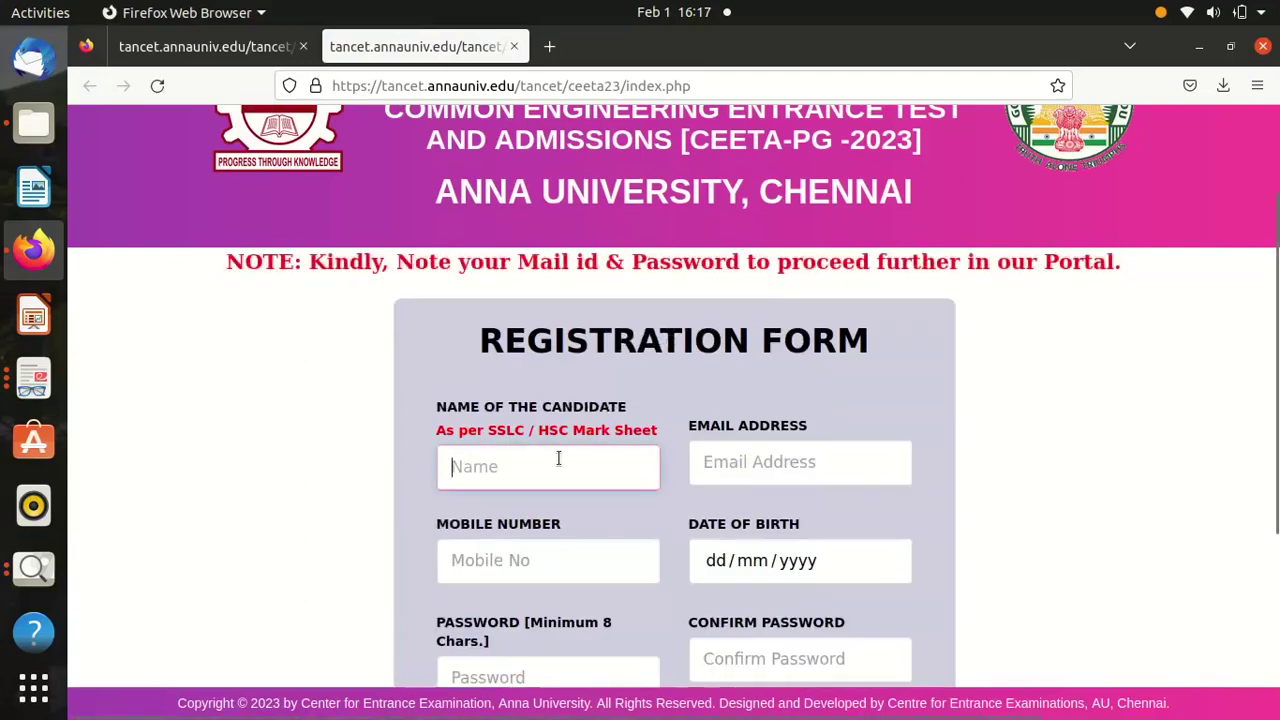
{"action": "type", "text": "RA"}
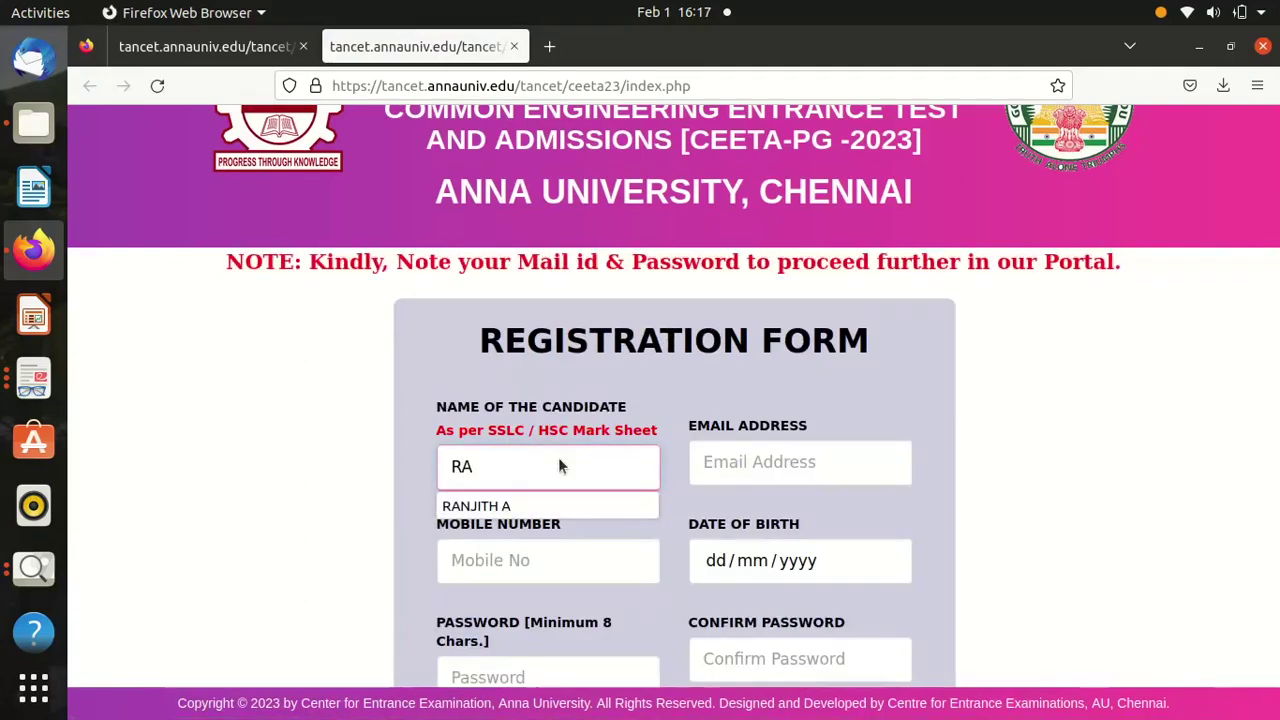
{"action": "left_click", "coordinate": [503, 502]}
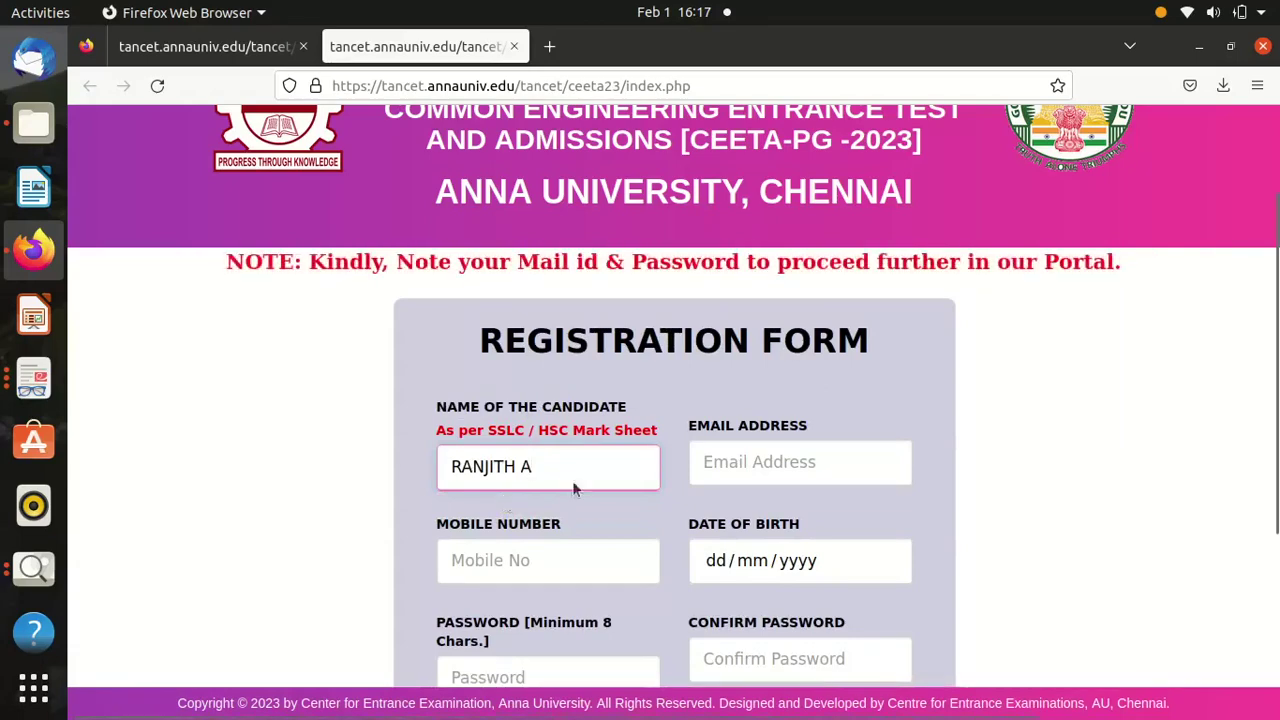
{"action": "left_click", "coordinate": [779, 464]}
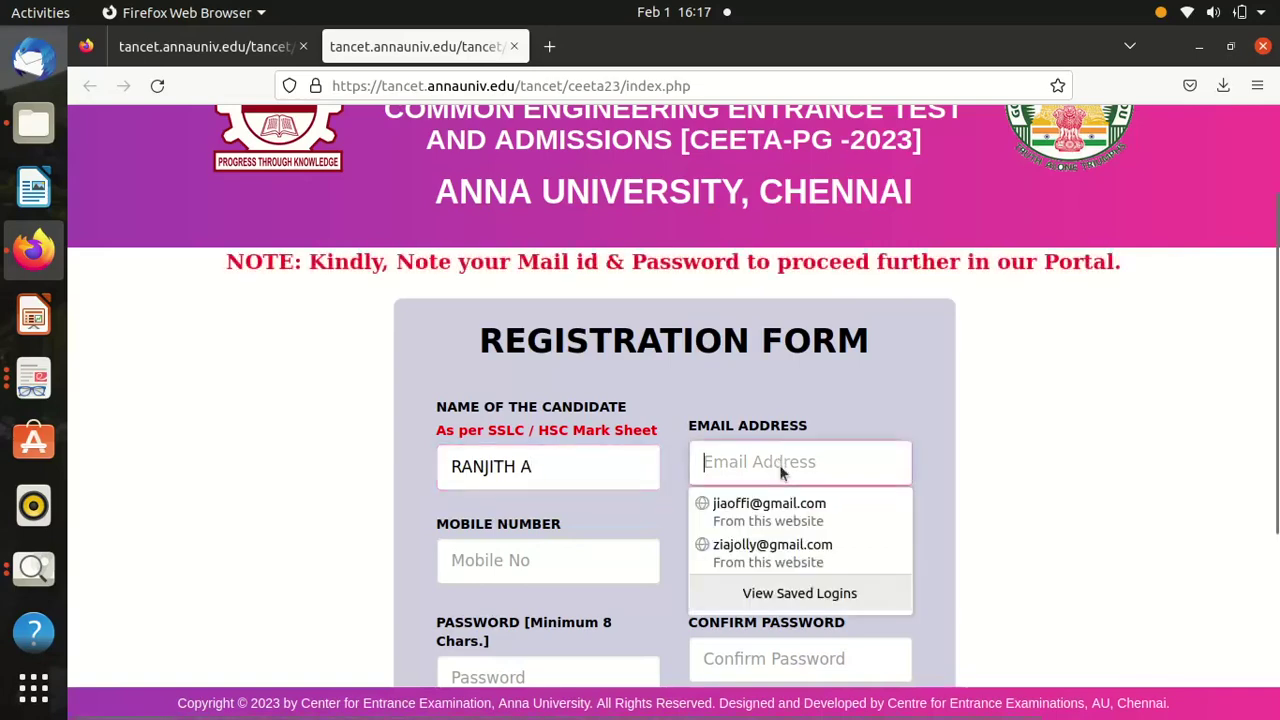
{"action": "left_click", "coordinate": [760, 546]}
{"action": "left_click", "coordinate": [583, 562]}
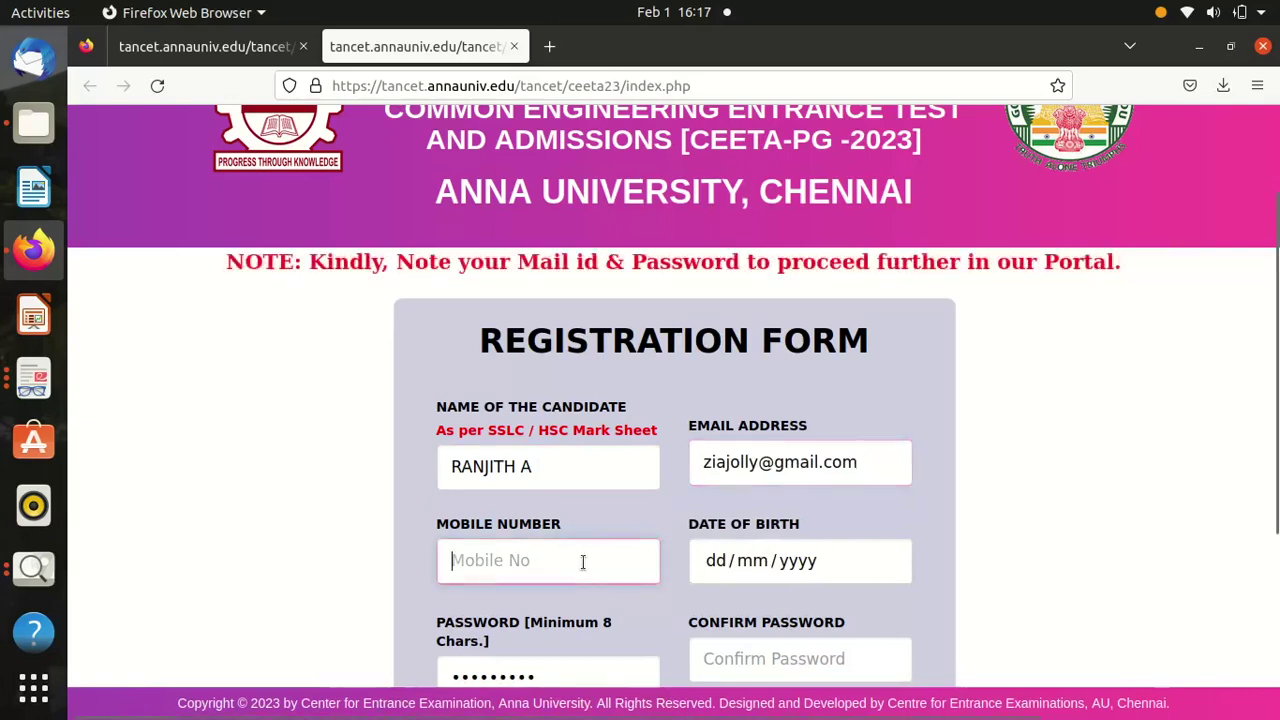
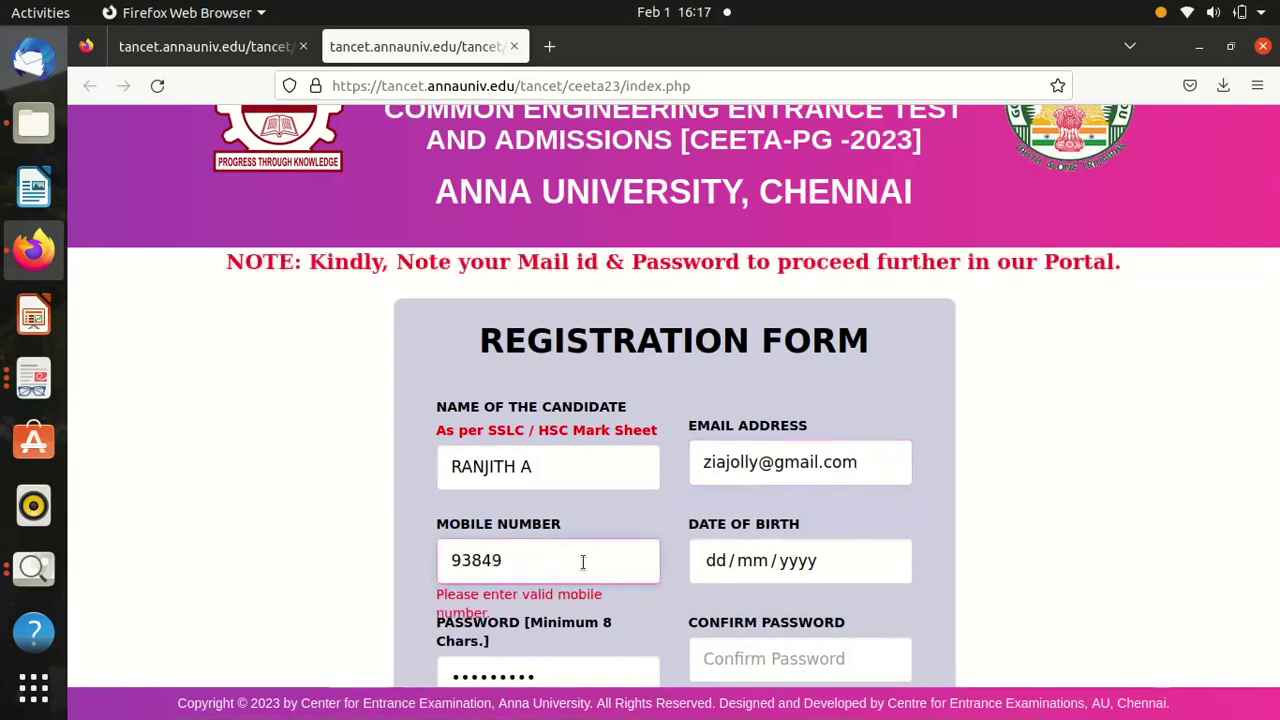
{"action": "left_click", "coordinate": [781, 564]}
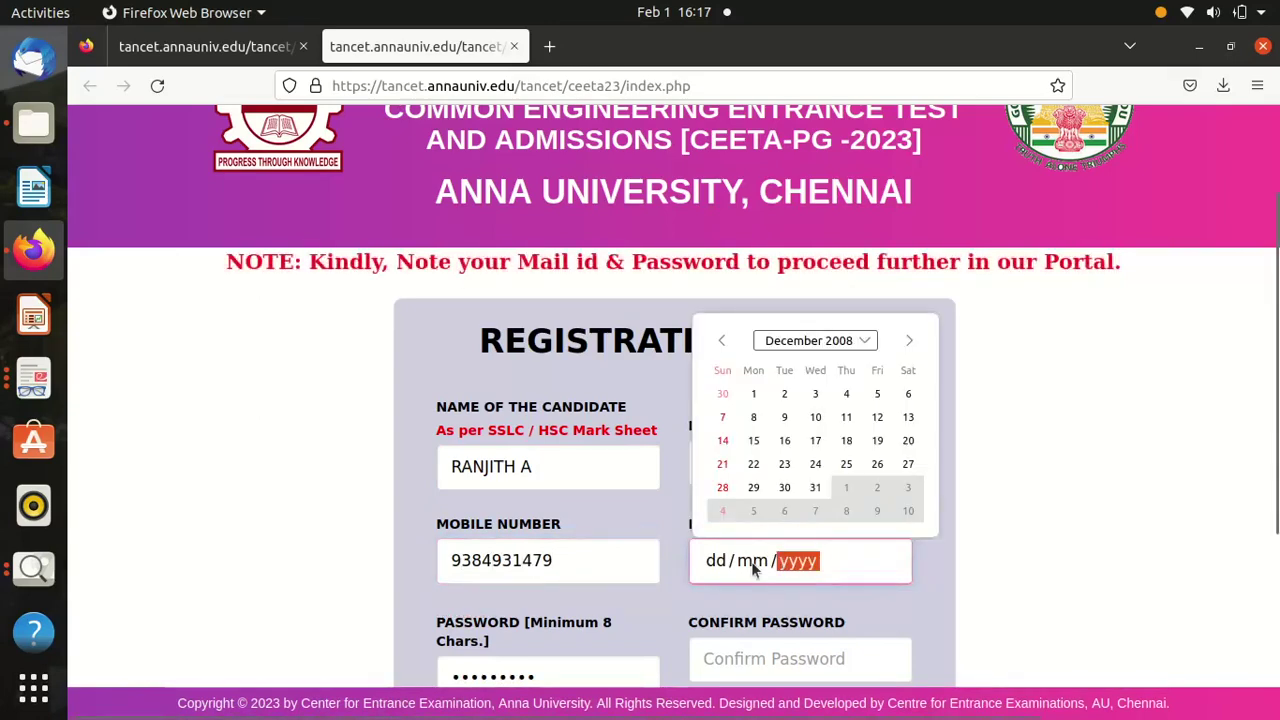
Set the date picker's month and year to October 2001.
{"action": "left_click", "coordinate": [865, 342]}
{"action": "left_click", "coordinate": [846, 366]}
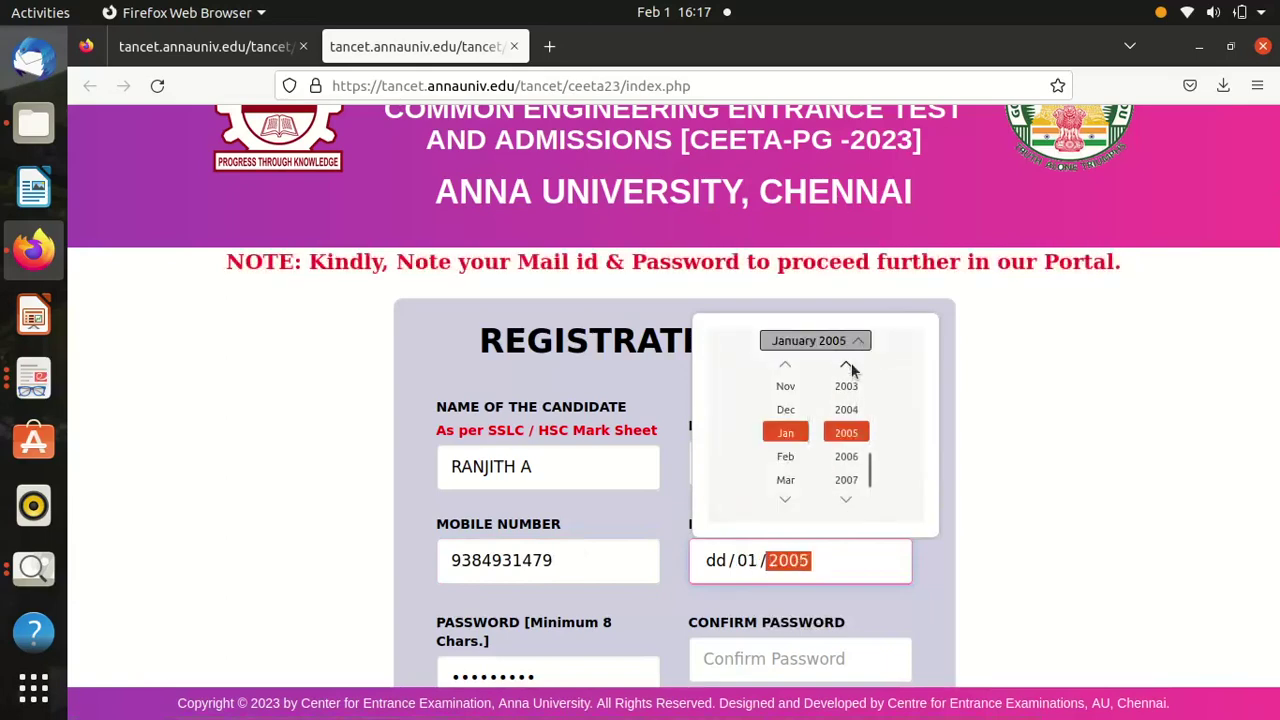
{"action": "left_click", "coordinate": [846, 366]}
{"action": "left_click", "coordinate": [846, 366]}
{"action": "left_click", "coordinate": [846, 366]}
{"action": "left_click", "coordinate": [846, 366]}
{"action": "left_click", "coordinate": [846, 408]}
{"action": "scroll", "coordinate": [844, 386], "scroll_direction": "up", "scroll_amount": 1}
{"action": "left_click", "coordinate": [785, 366]}
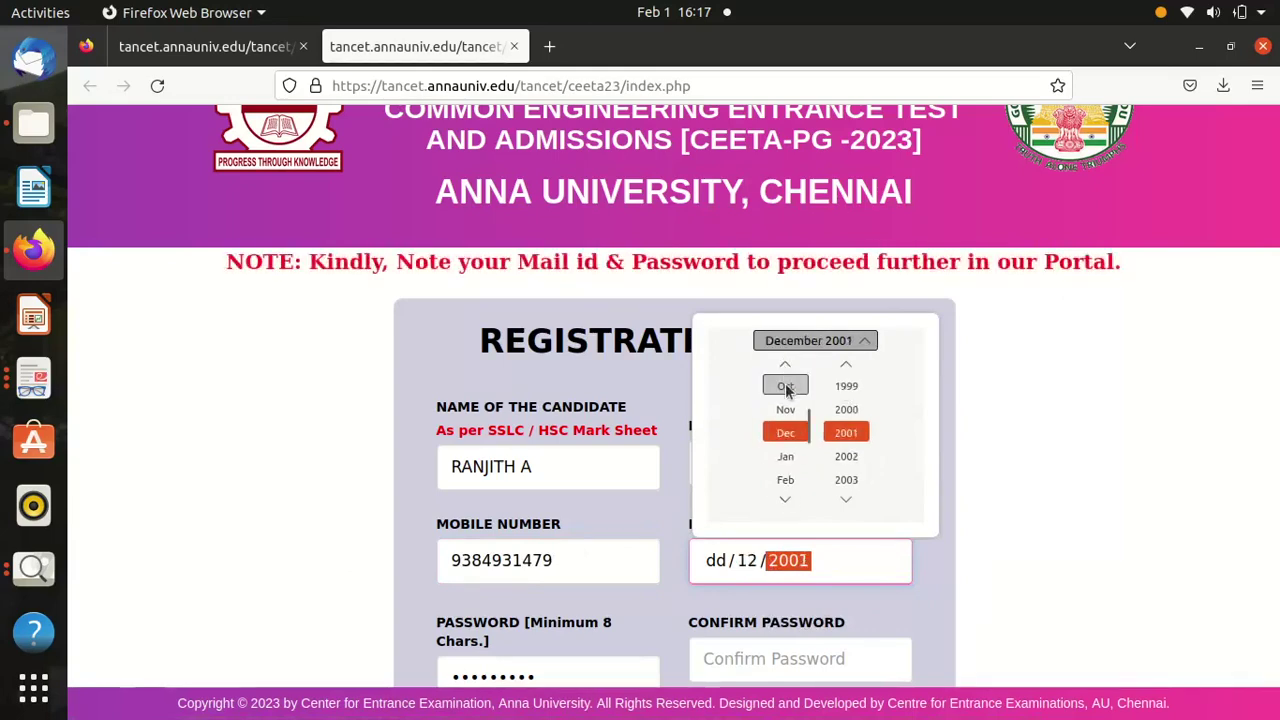
{"action": "left_click", "coordinate": [785, 387]}
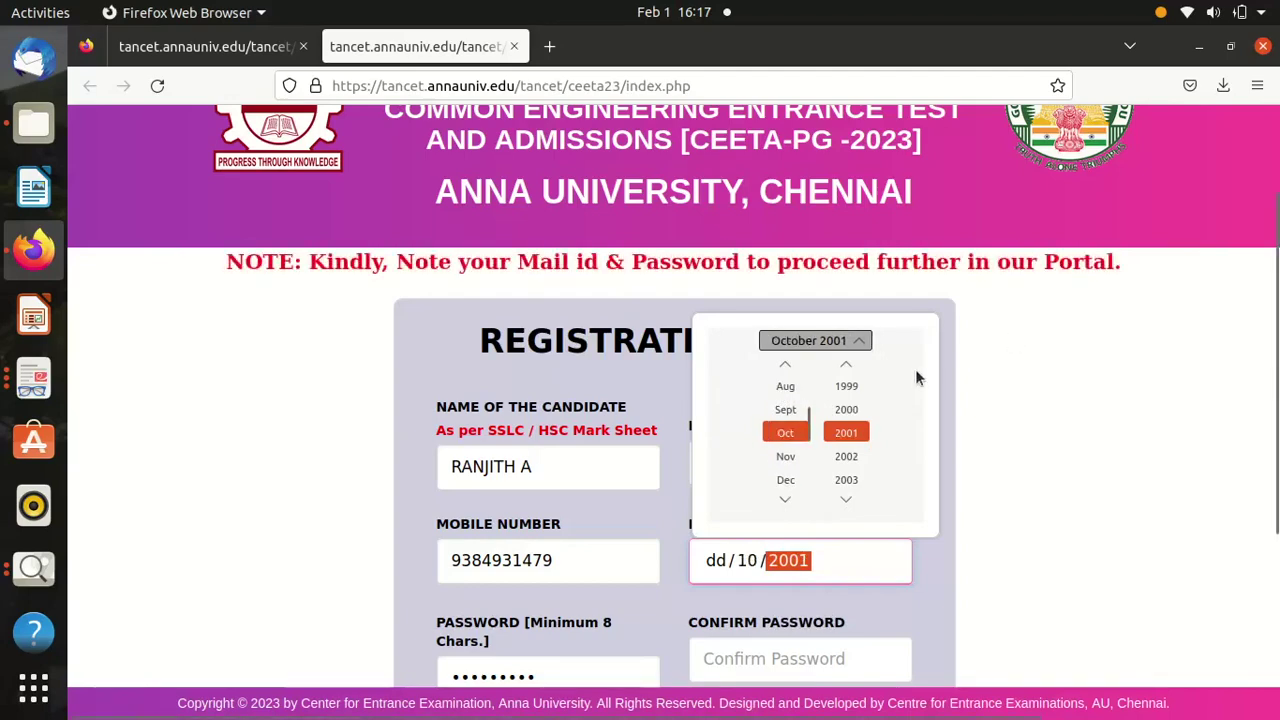
{"action": "left_click", "coordinate": [1030, 388]}
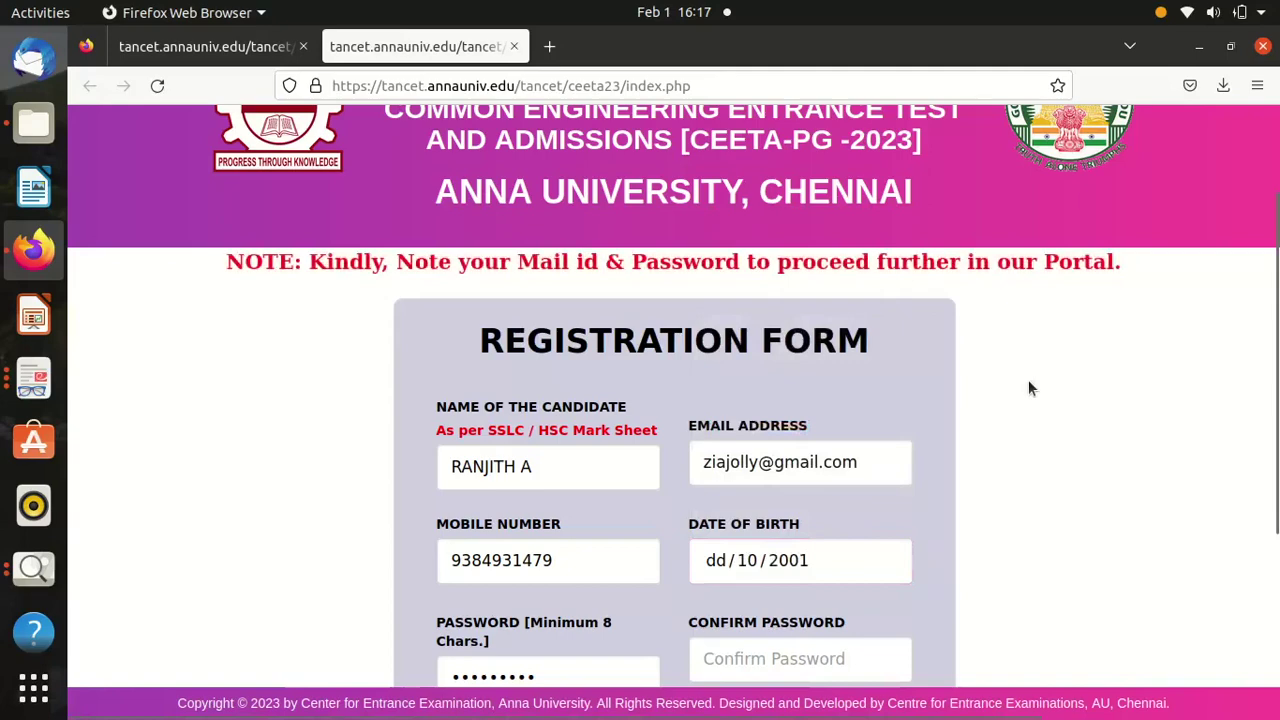
{"action": "left_click", "coordinate": [716, 565]}
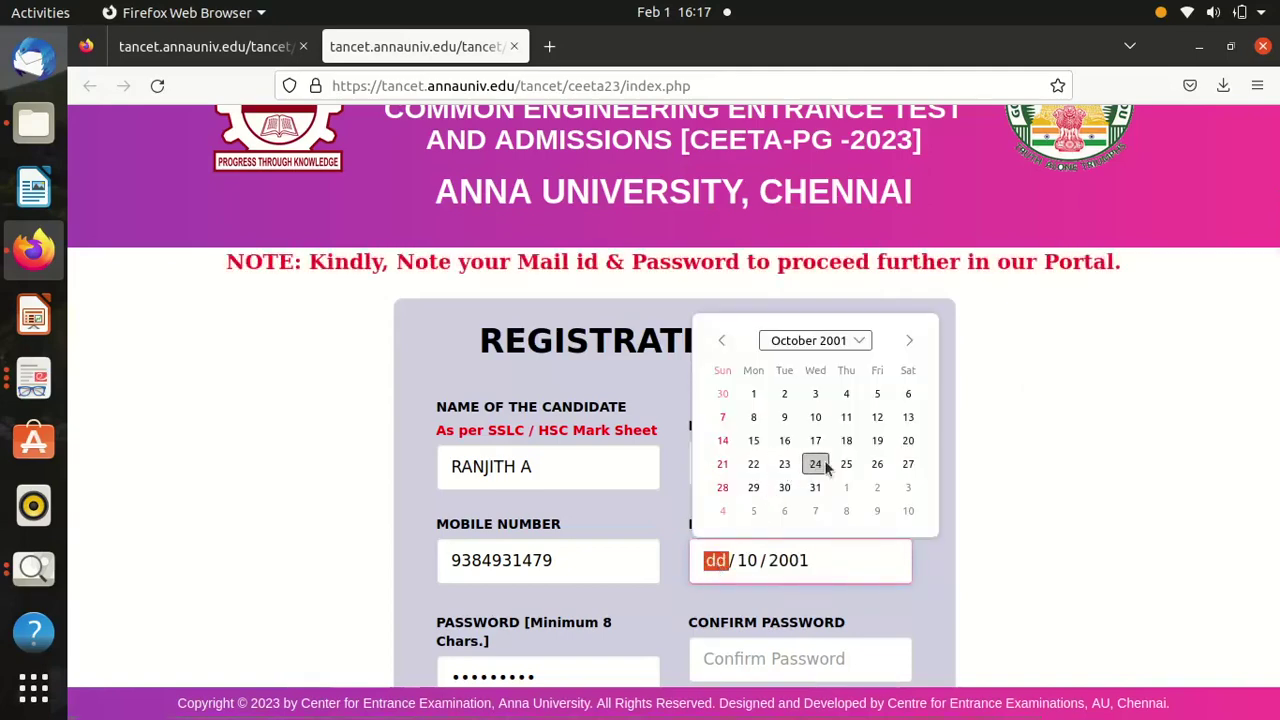
{"action": "left_click", "coordinate": [784, 464]}
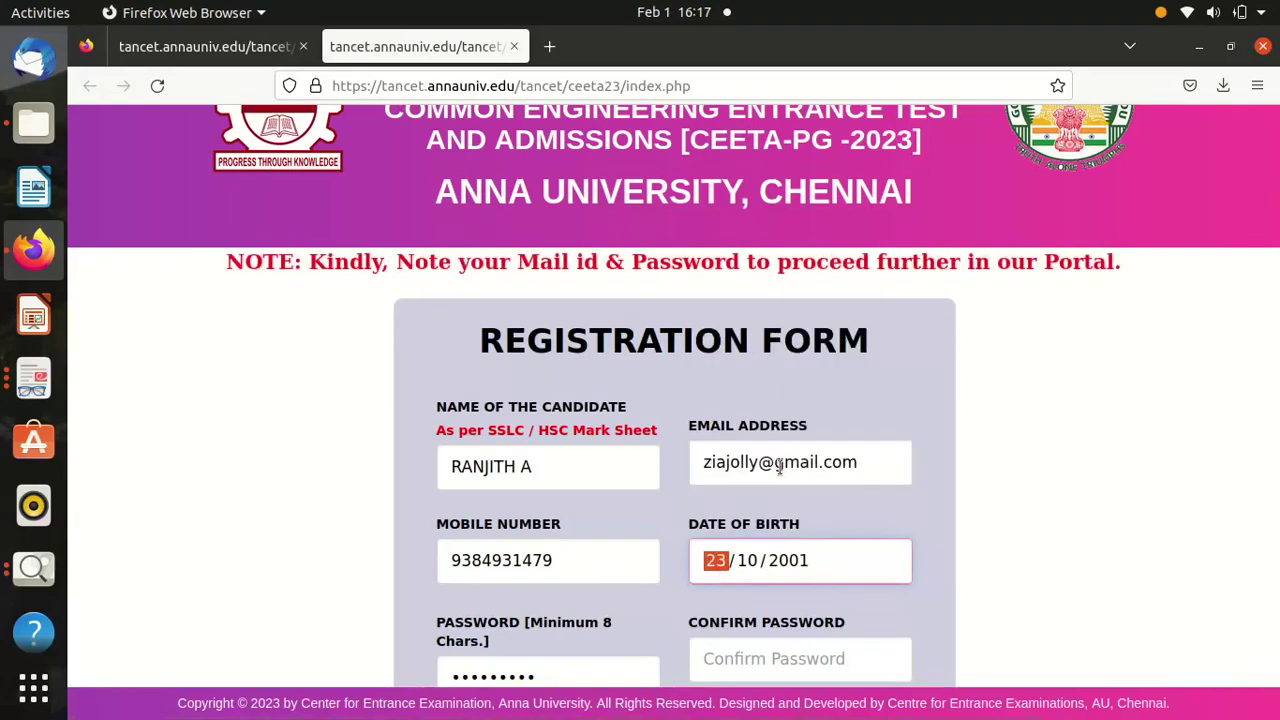
{"action": "left_click", "coordinate": [970, 506]}
{"action": "scroll", "coordinate": [1025, 512], "scroll_direction": "down", "scroll_amount": 3}
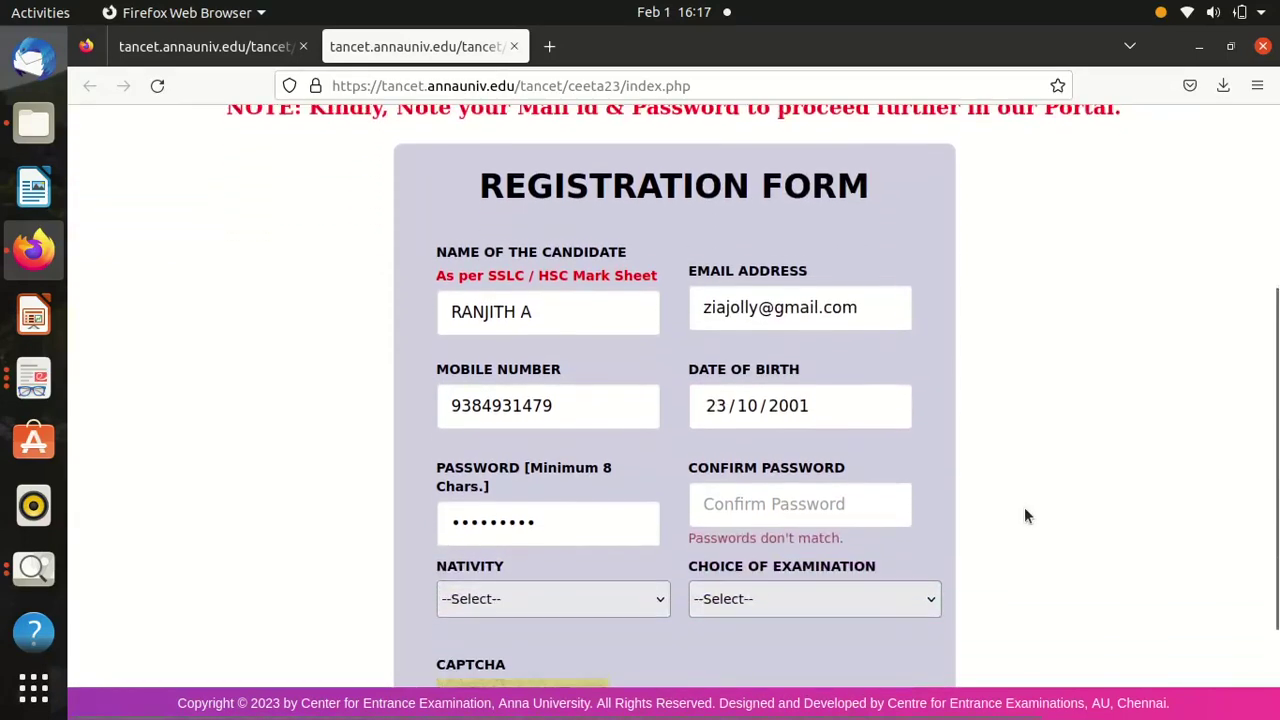
Retype the password, fill in the confirmation password, and set nativity to Tamil Nadu.
{"action": "double_click", "coordinate": [512, 514]}
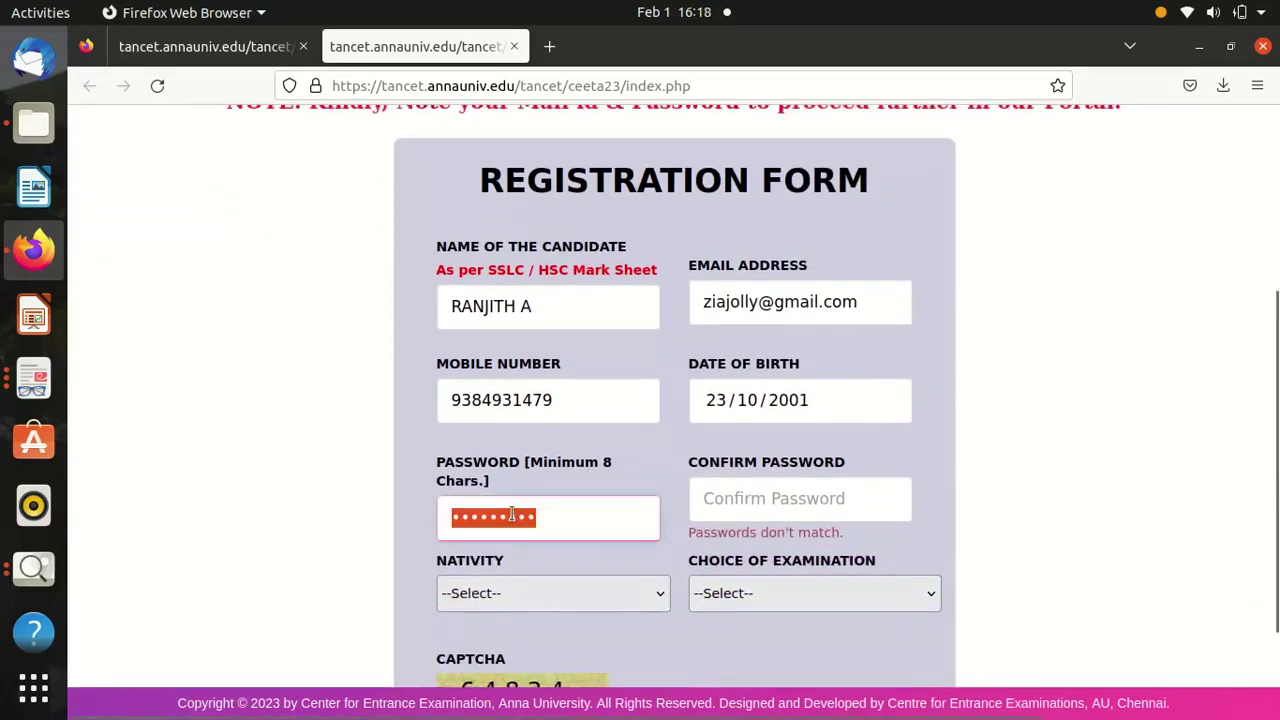
{"action": "type", "text": "•••"}
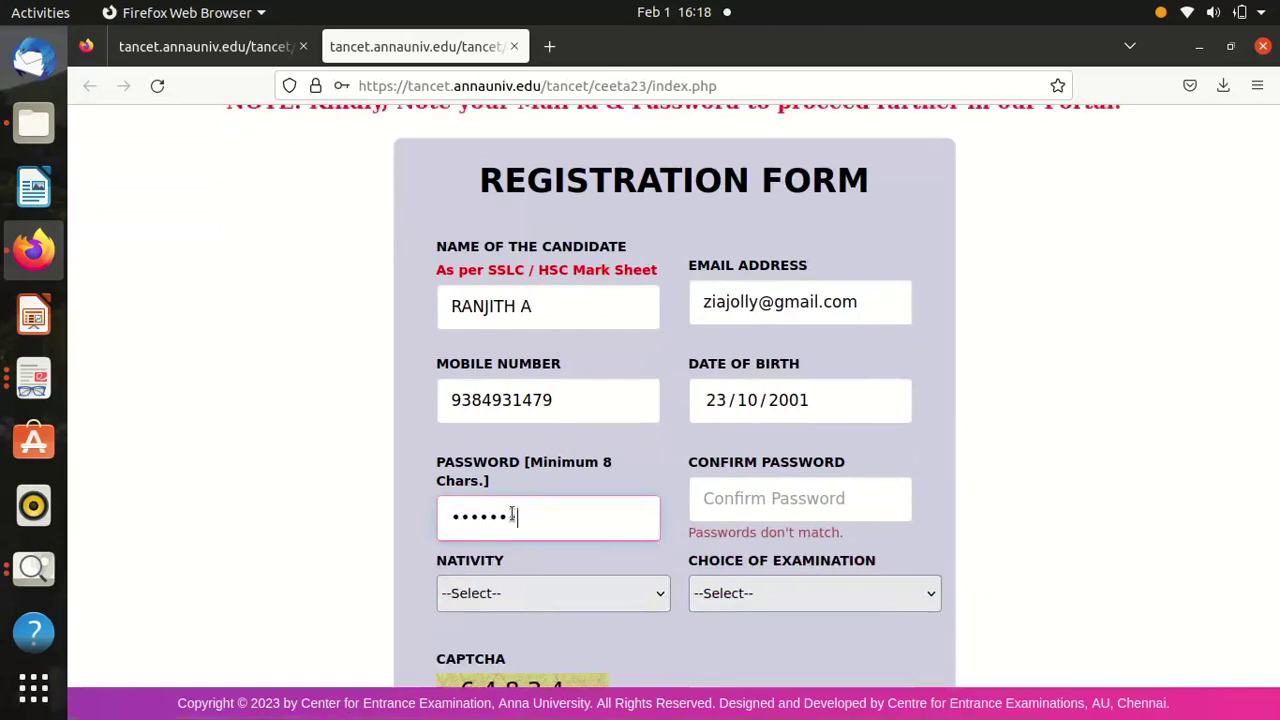
{"action": "left_click", "coordinate": [705, 502]}
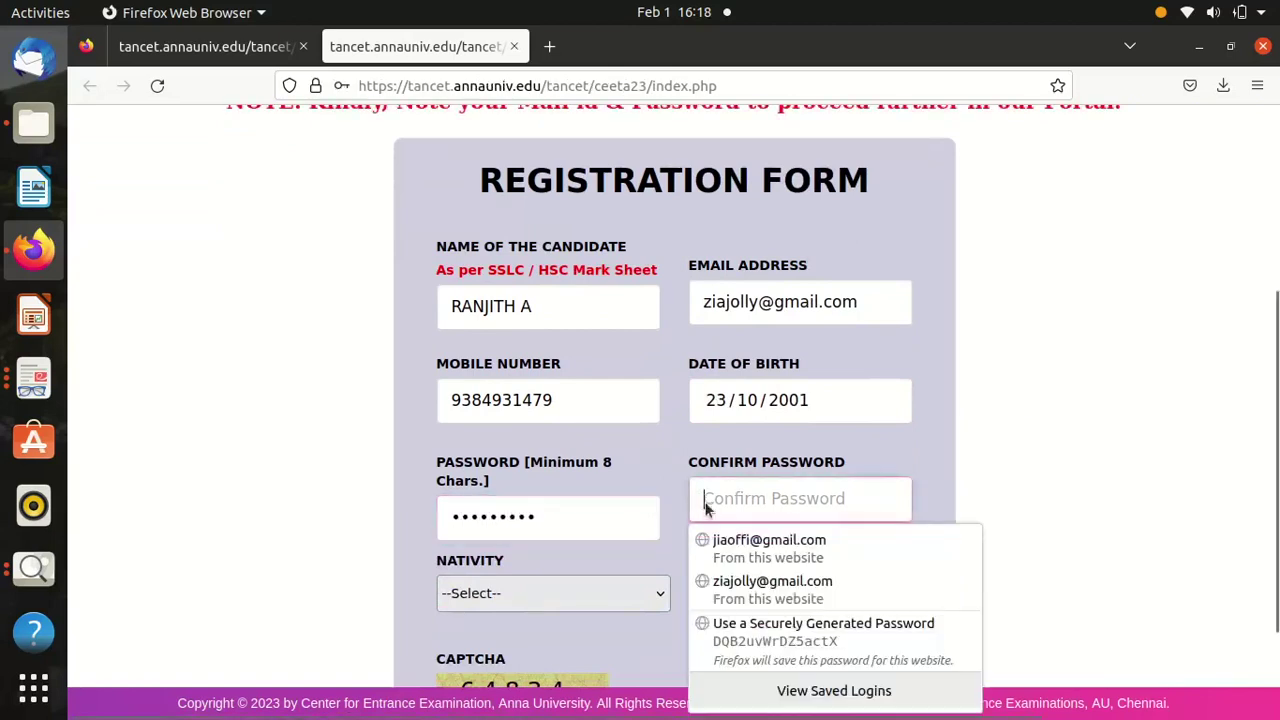
{"action": "type", "text": "•••••••"}
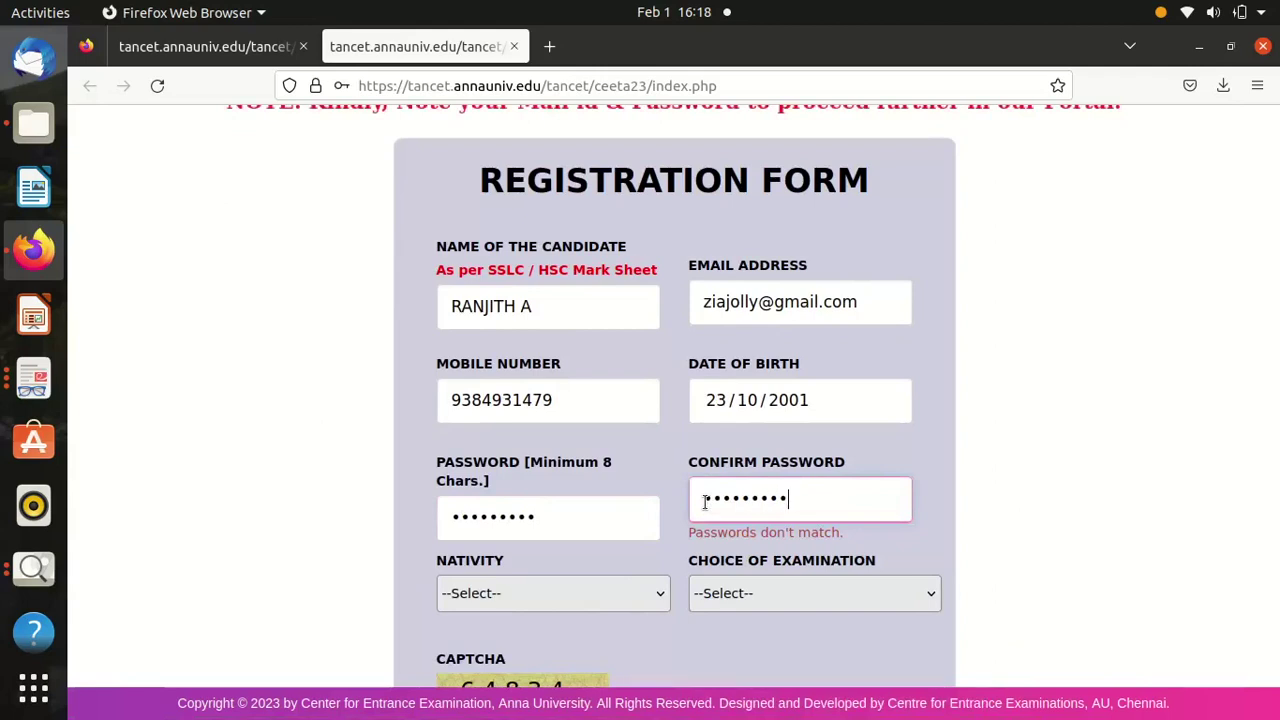
{"action": "left_click", "coordinate": [510, 593]}
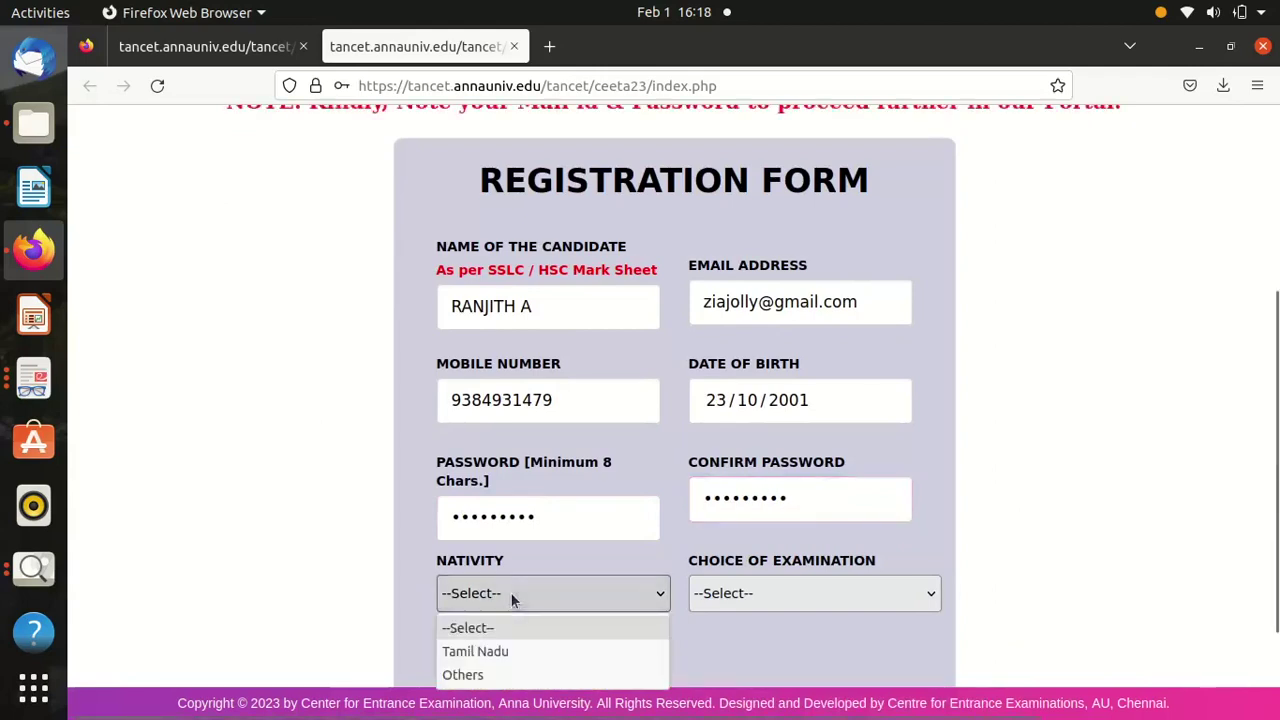
{"action": "left_click", "coordinate": [482, 651]}
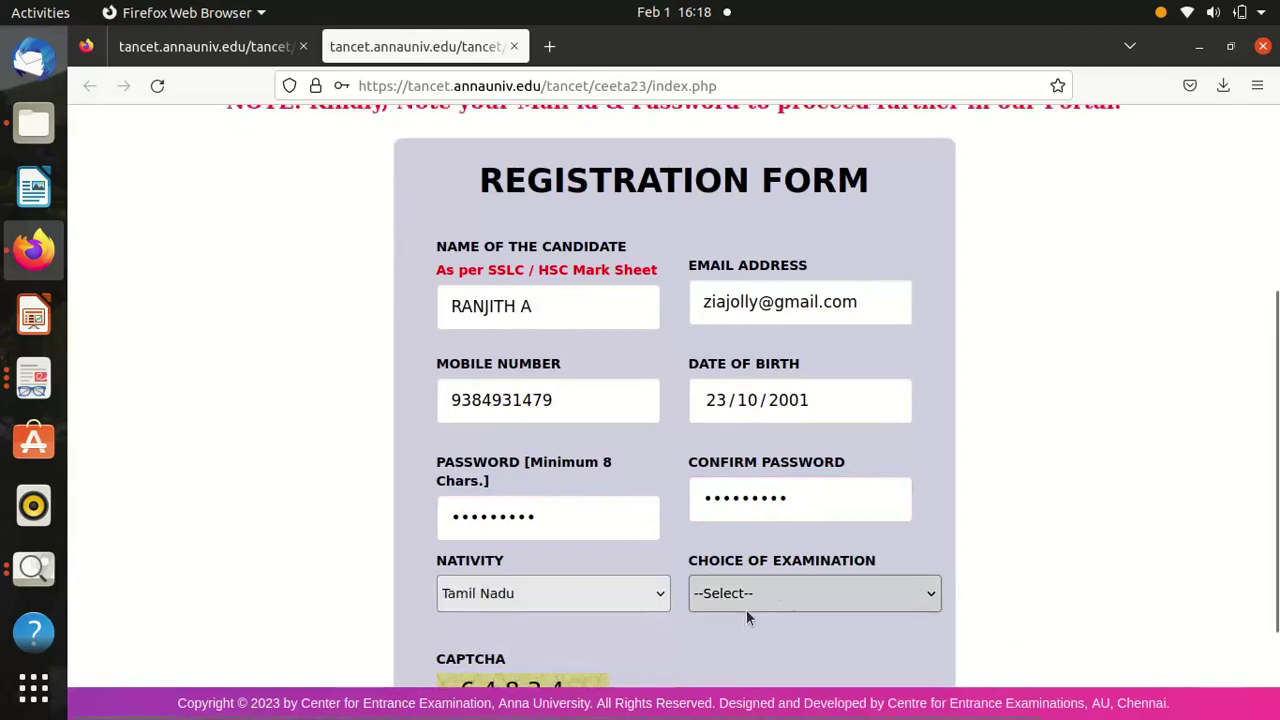
Choose MBA & MCA as the Choice of Examination.
{"action": "left_click", "coordinate": [776, 592]}
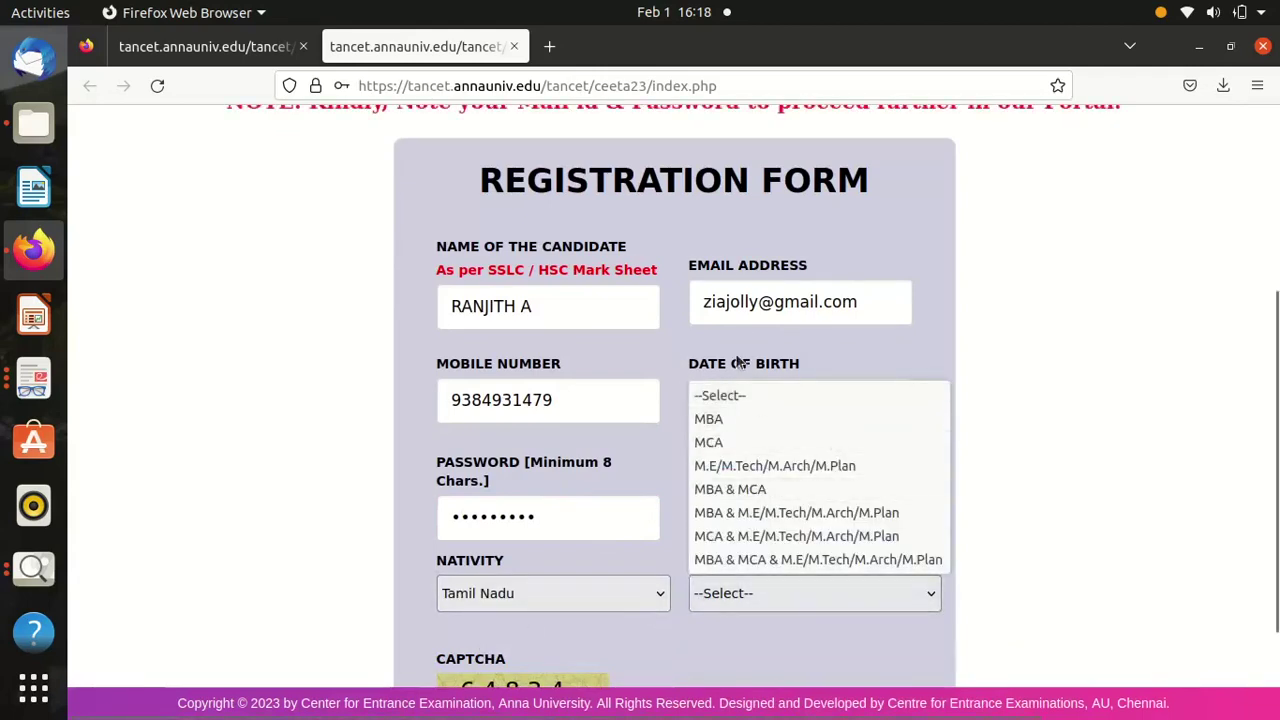
{"action": "left_click", "coordinate": [773, 487]}
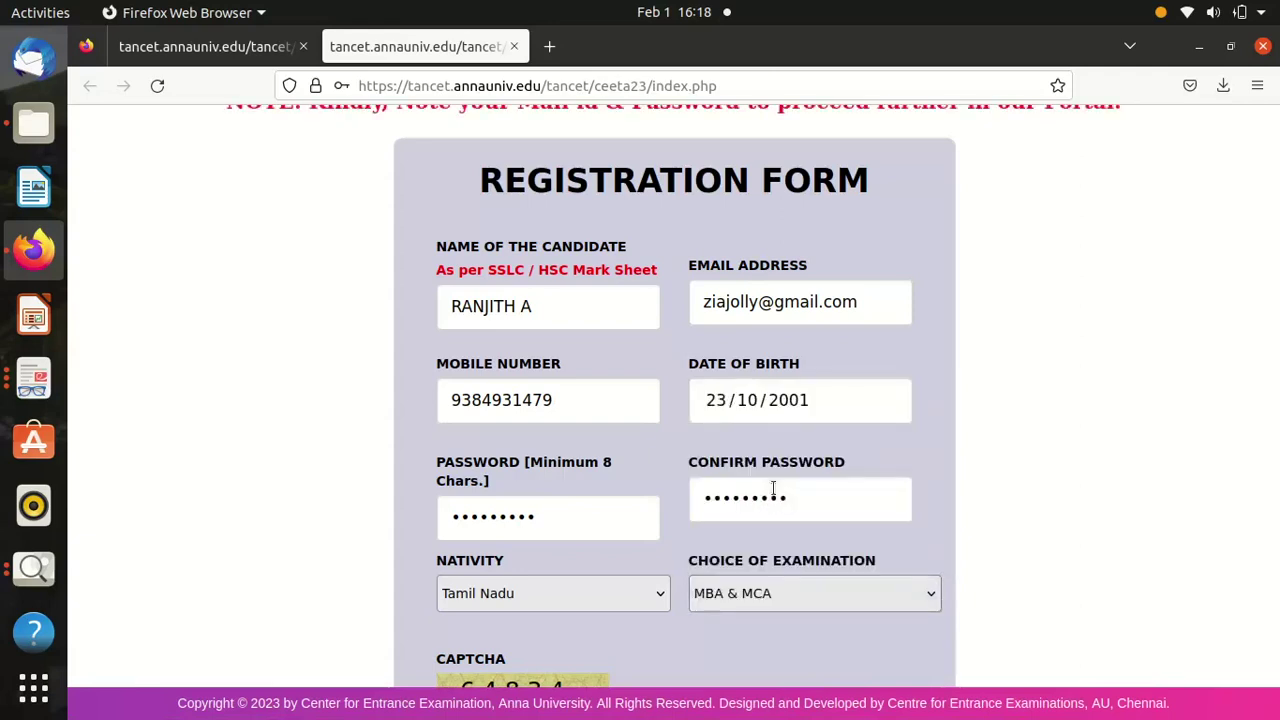
{"action": "key", "text": "Down"}
{"action": "key", "text": "Down"}
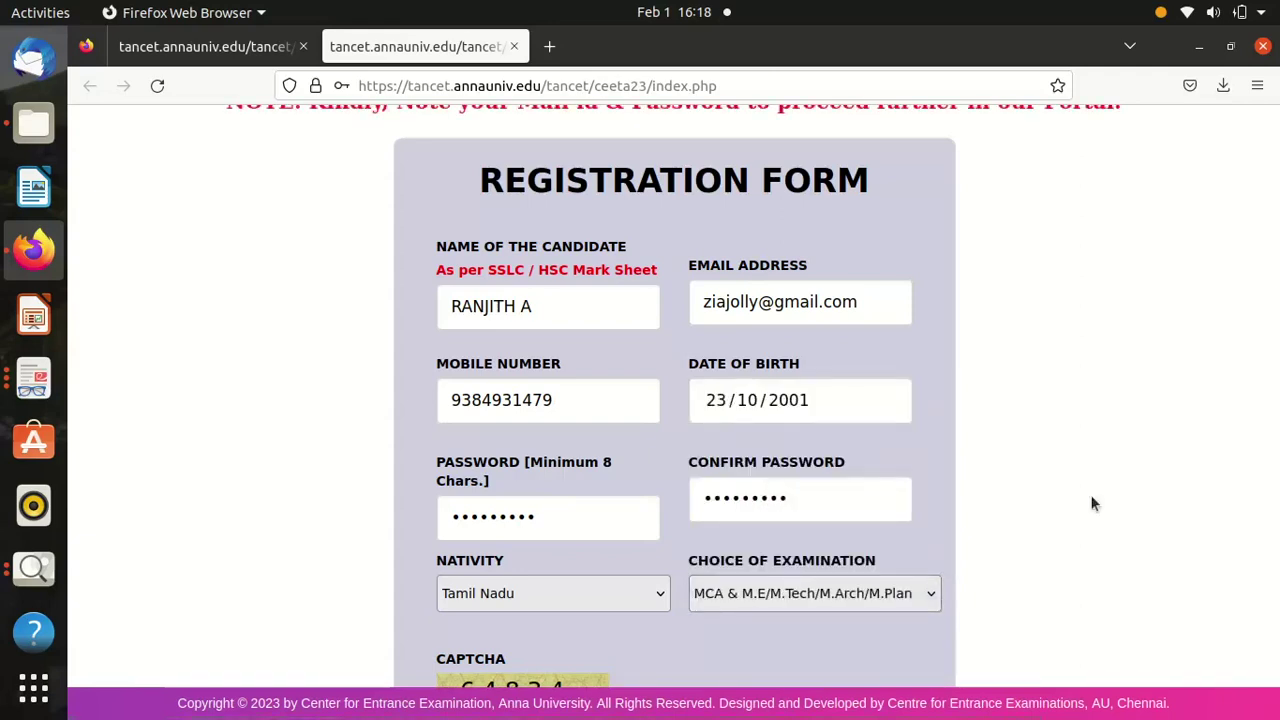
{"action": "left_click", "coordinate": [881, 595]}
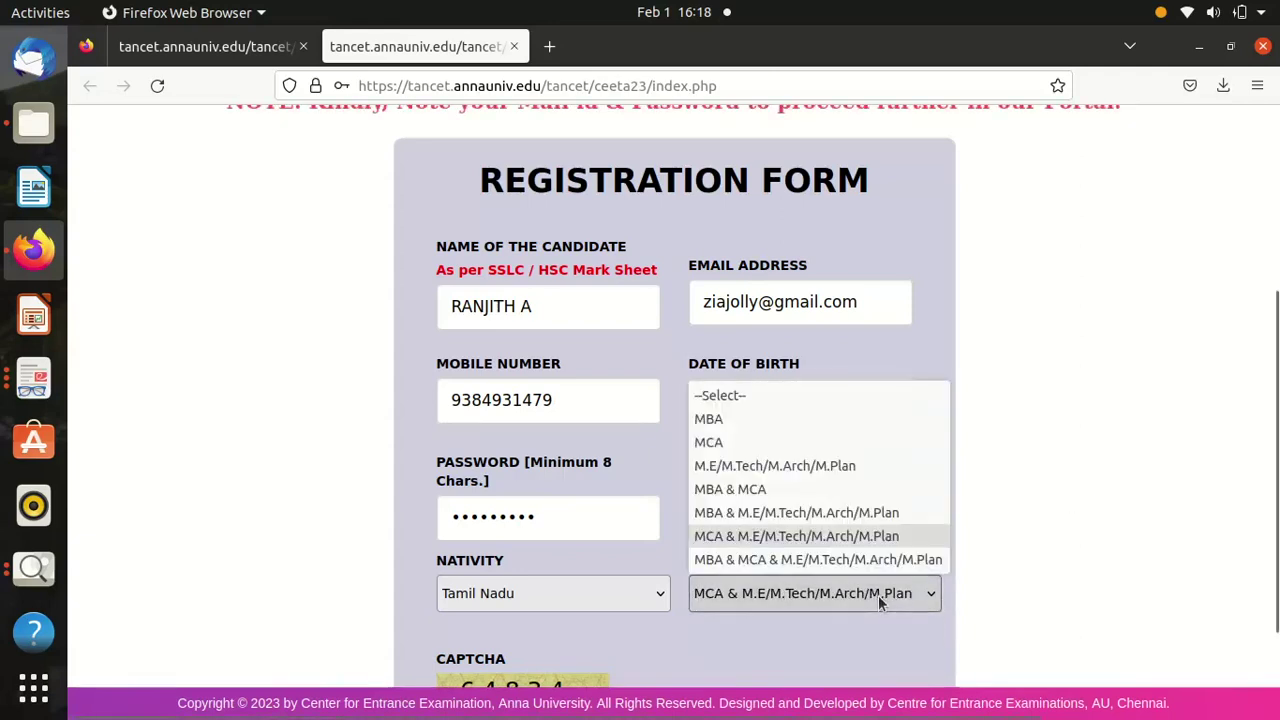
{"action": "left_click", "coordinate": [744, 490]}
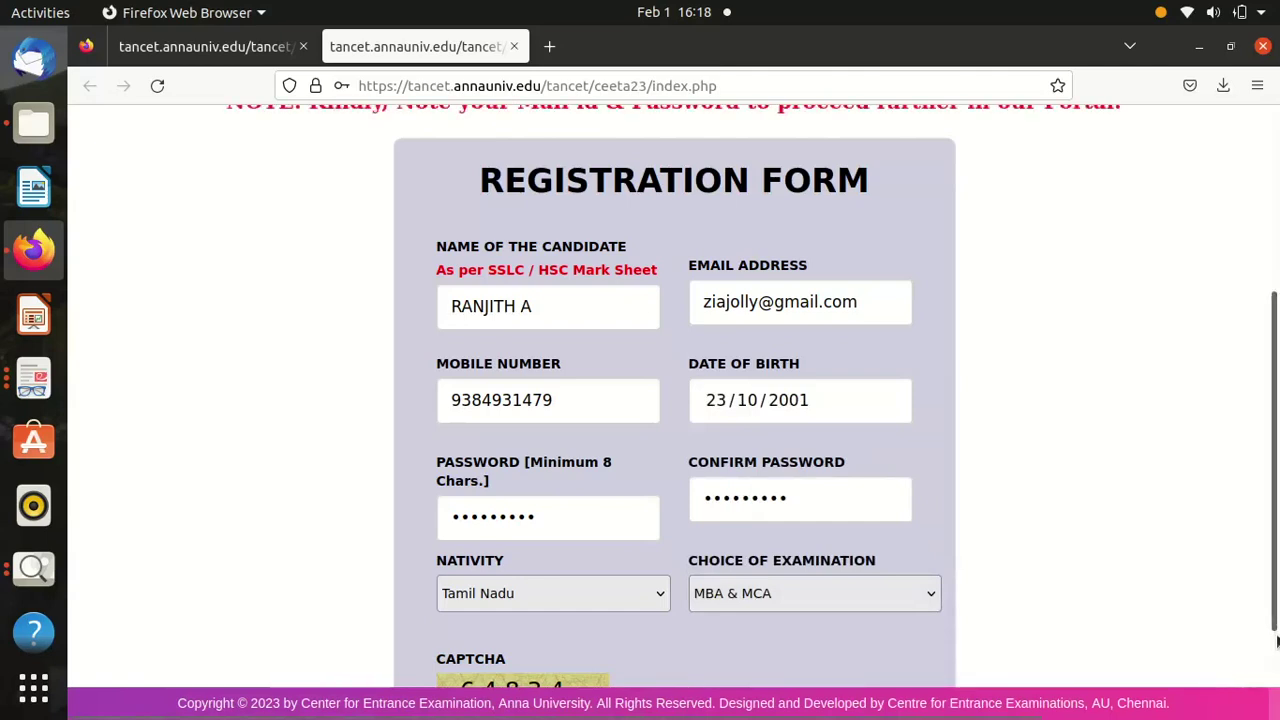
{"action": "key", "text": "Down"}
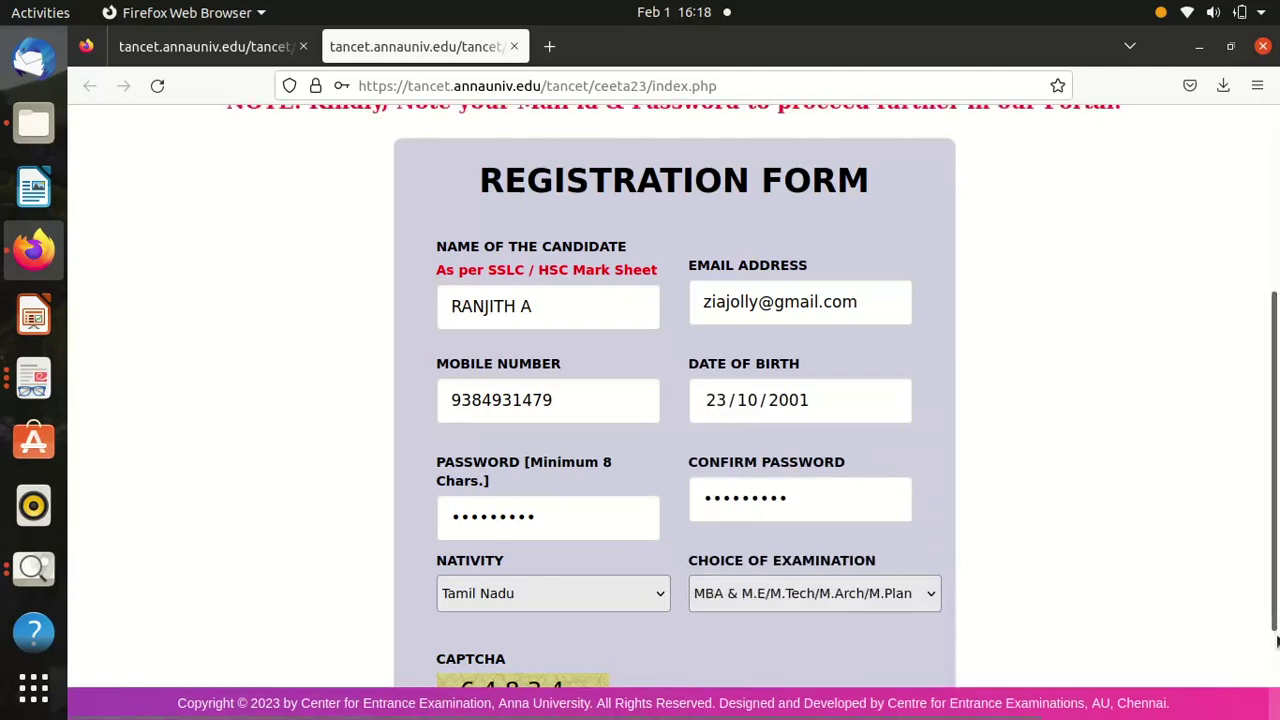
{"action": "left_click", "coordinate": [800, 596]}
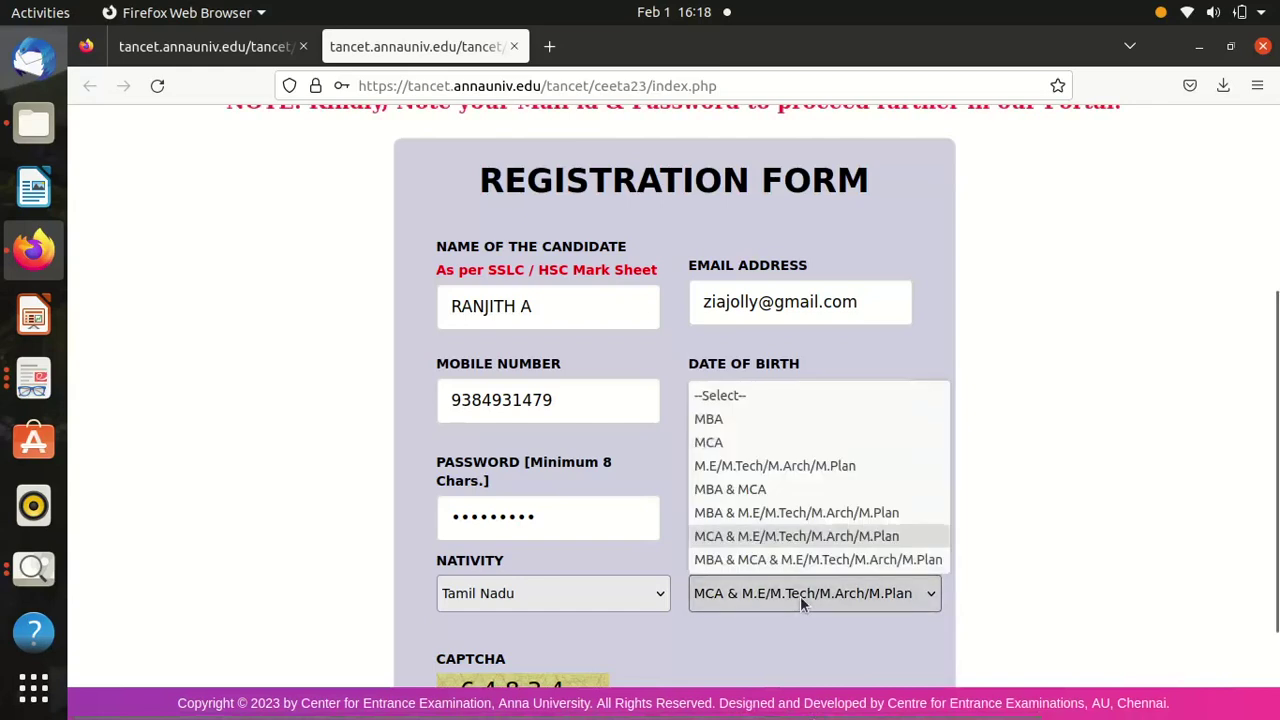
{"action": "left_click", "coordinate": [758, 489]}
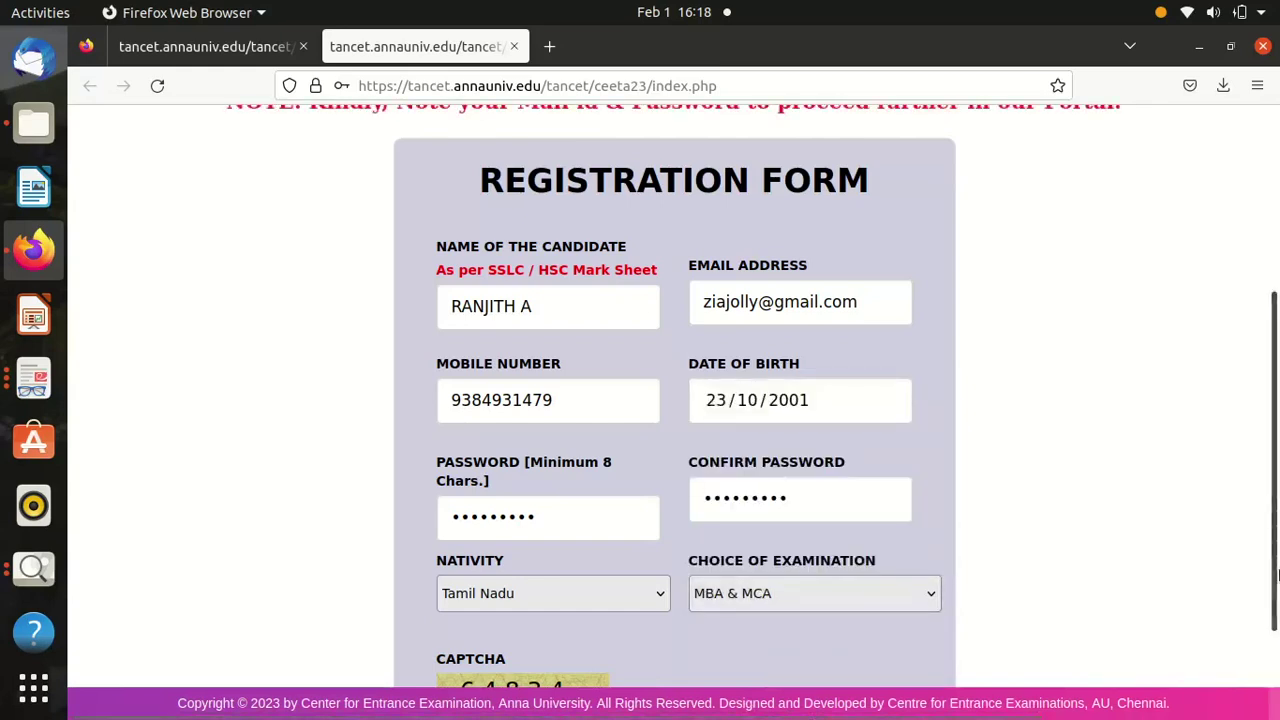
{"action": "scroll", "coordinate": [1274, 662], "scroll_direction": "down", "scroll_amount": 3}
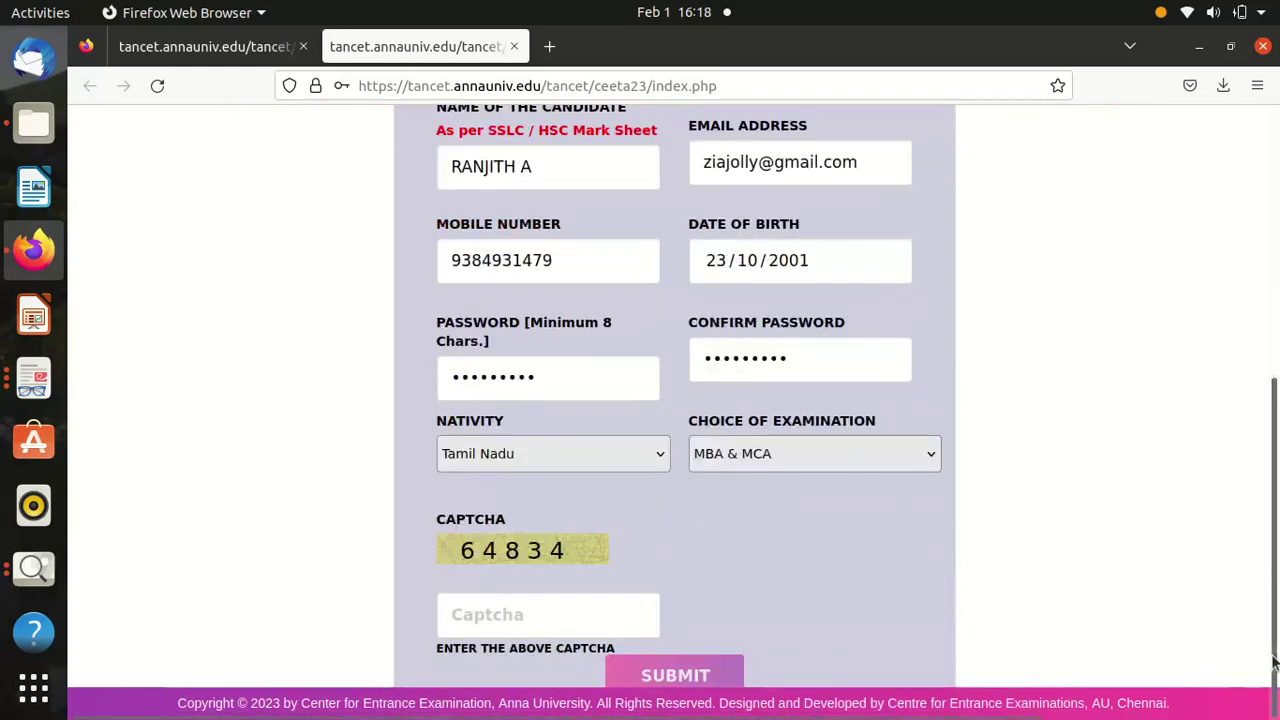
Enter the displayed captcha and submit the registration form.
{"action": "left_click", "coordinate": [565, 608]}
{"action": "type", "text": "64834"}
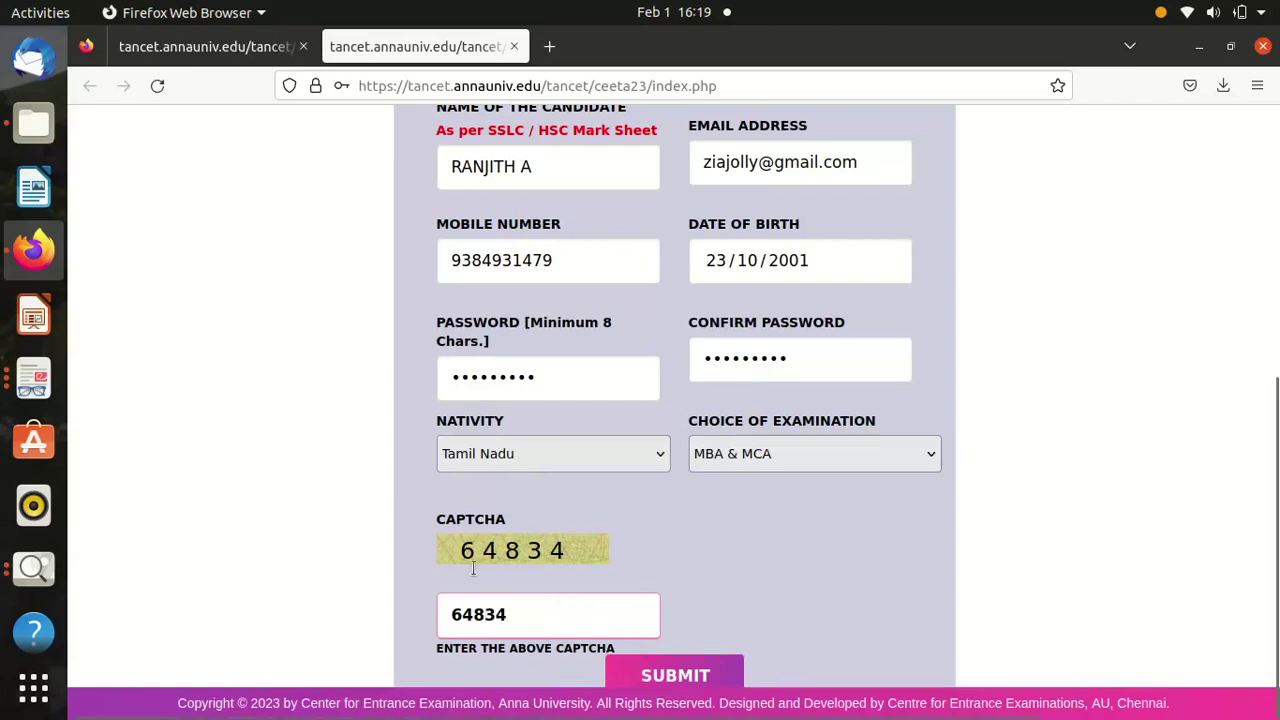
{"action": "left_click", "coordinate": [654, 676]}
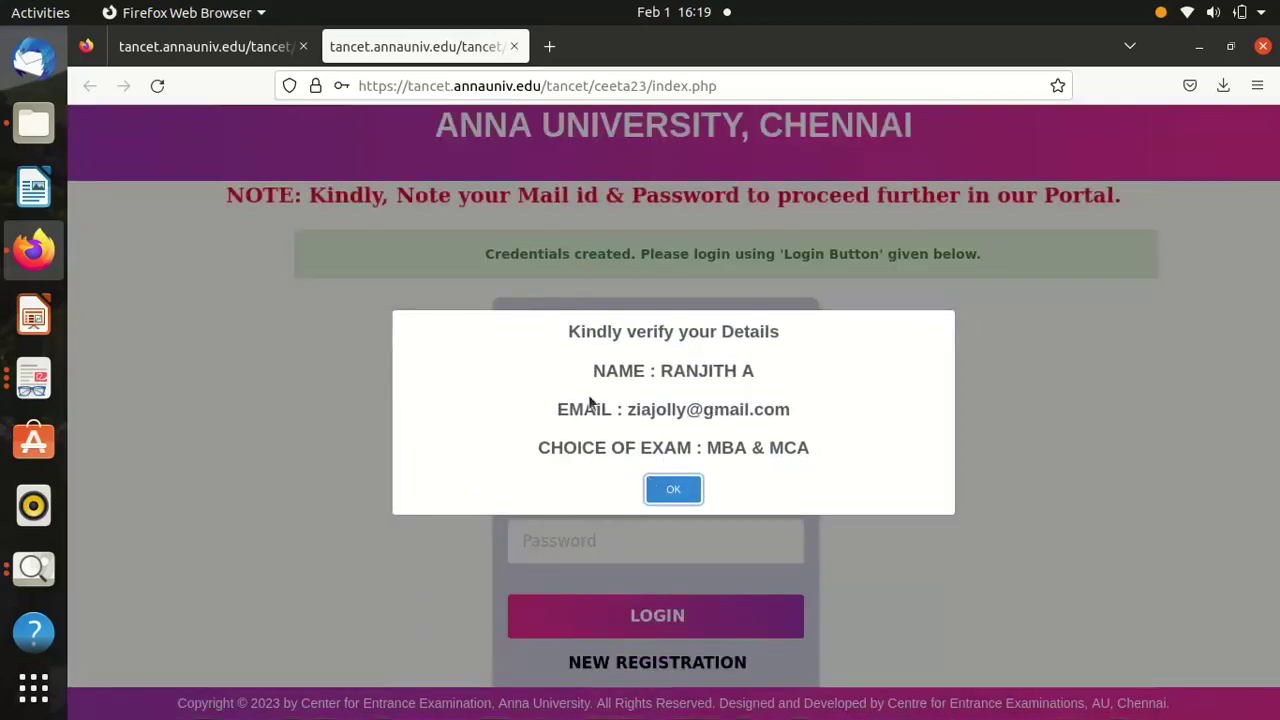
Acknowledge the verification notice and log in with the saved new account credentials.
{"action": "left_click", "coordinate": [673, 484]}
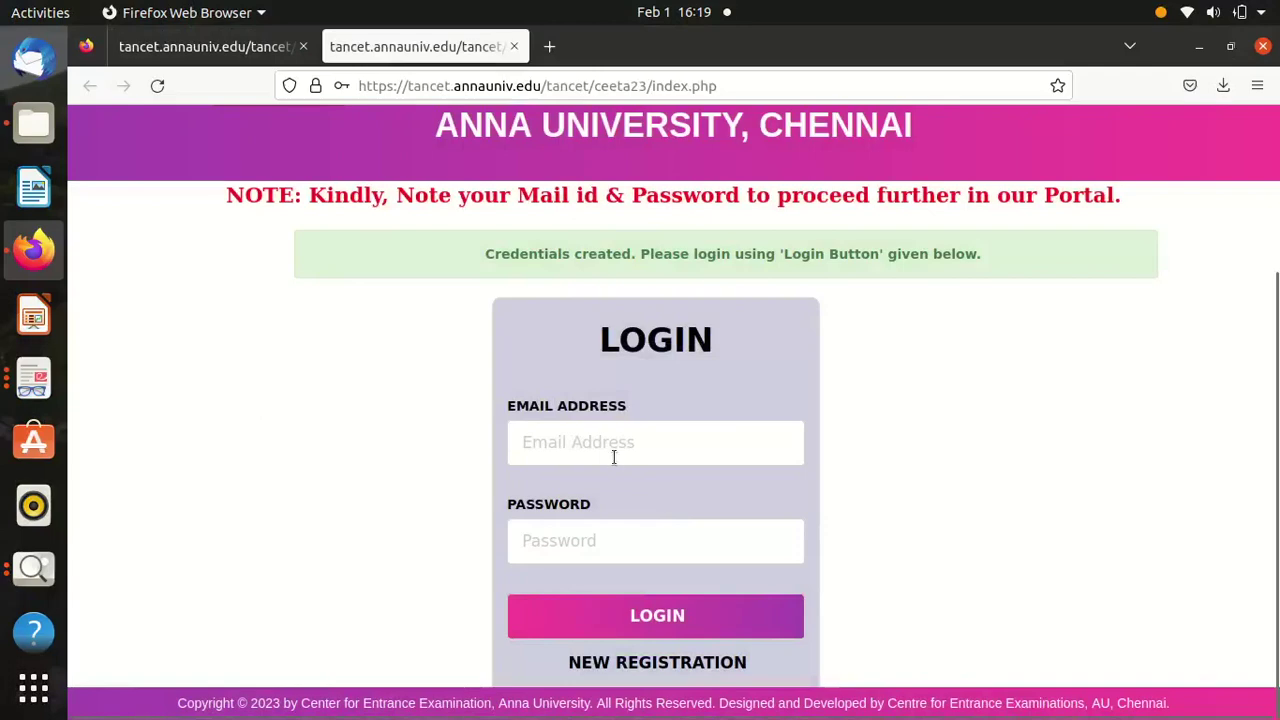
{"action": "left_click", "coordinate": [614, 457]}
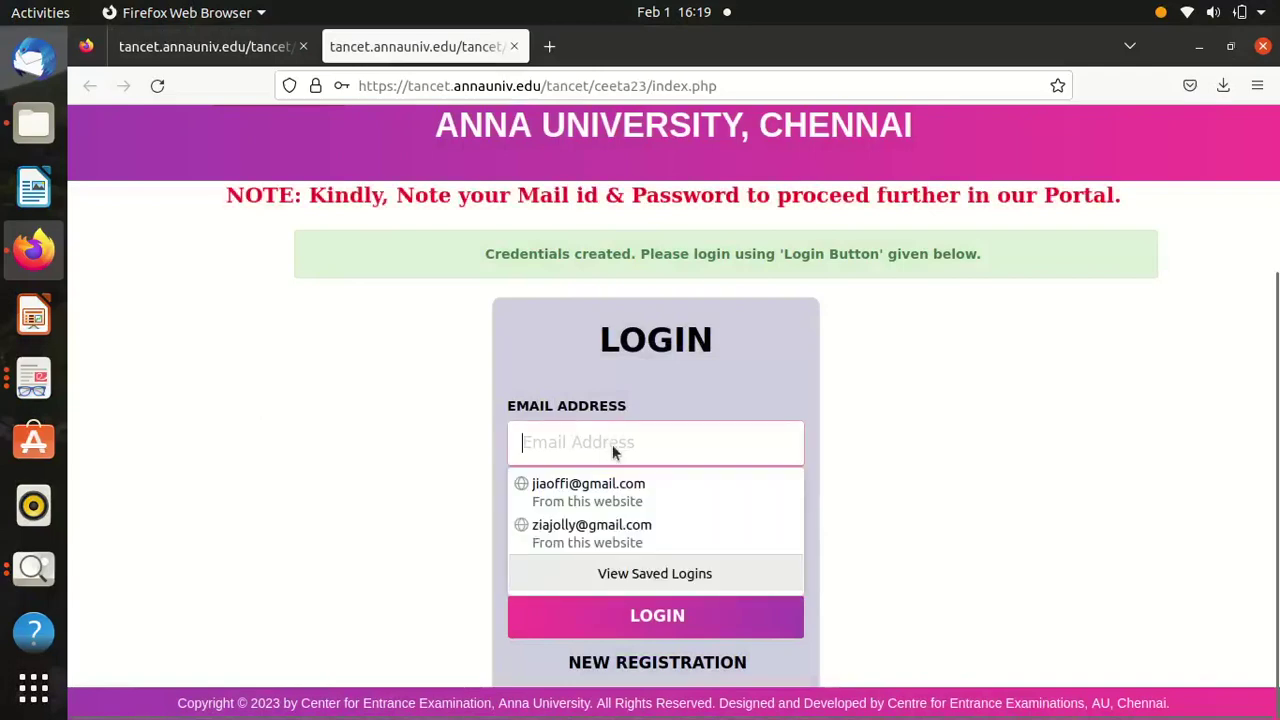
{"action": "left_click", "coordinate": [570, 524]}
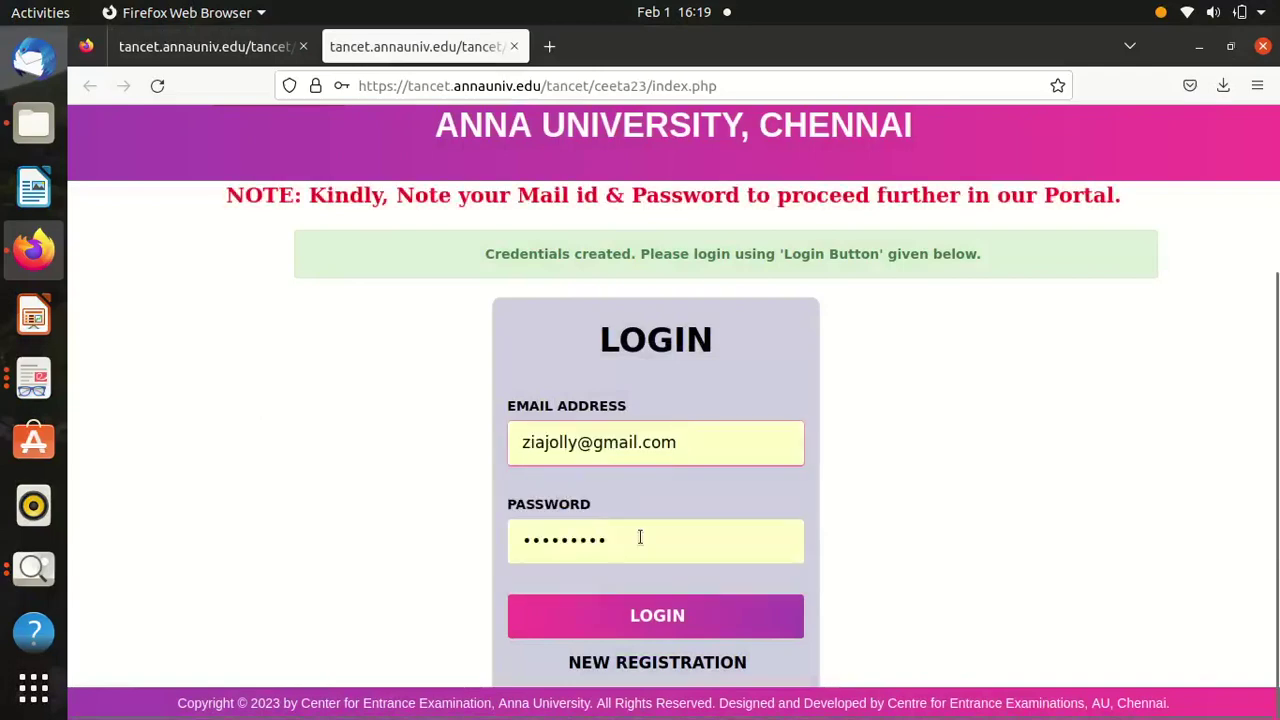
{"action": "left_click", "coordinate": [673, 613]}
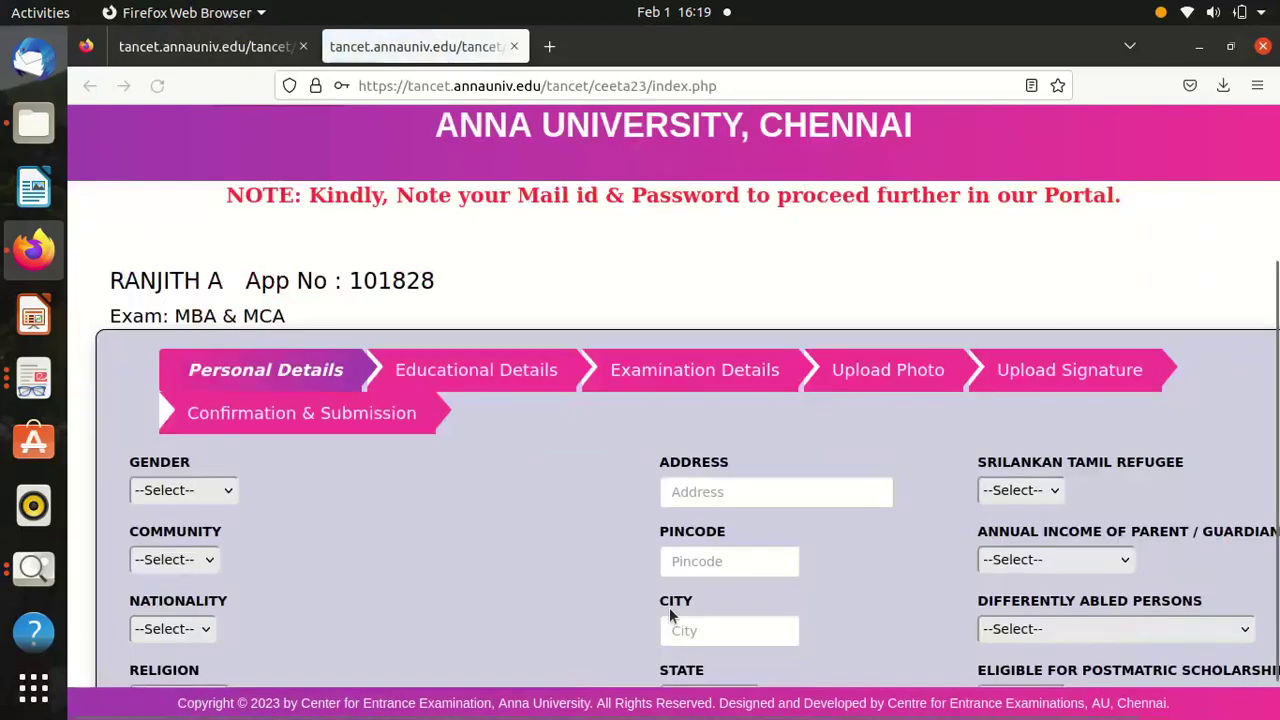
Choose Male in the Gender dropdown.
{"action": "left_click", "coordinate": [180, 492]}
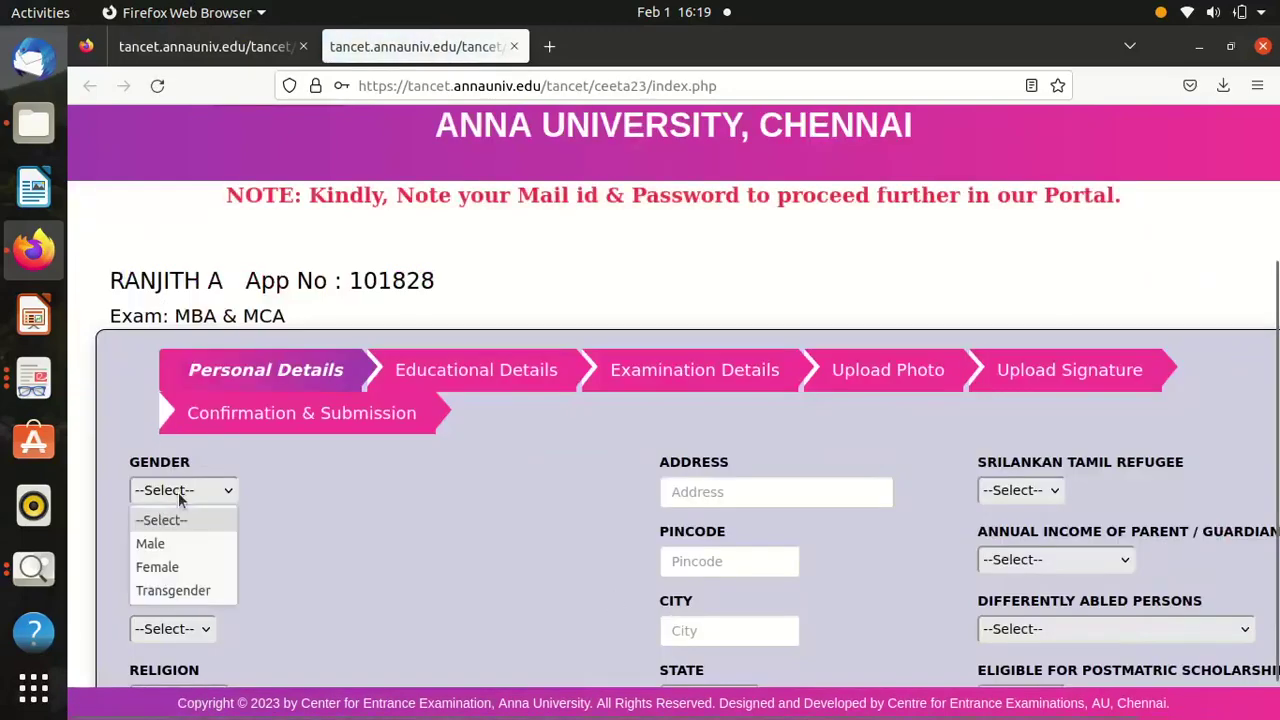
{"action": "left_click", "coordinate": [166, 545]}
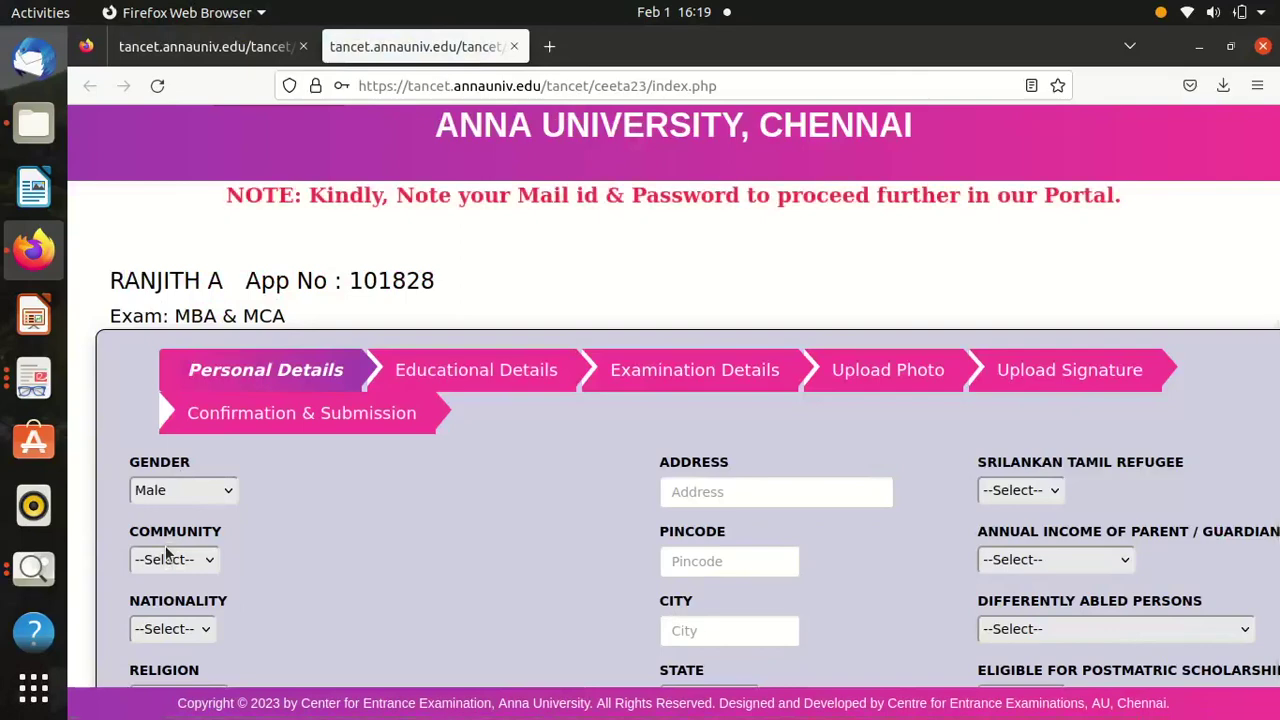
{"action": "left_click", "coordinate": [178, 561]}
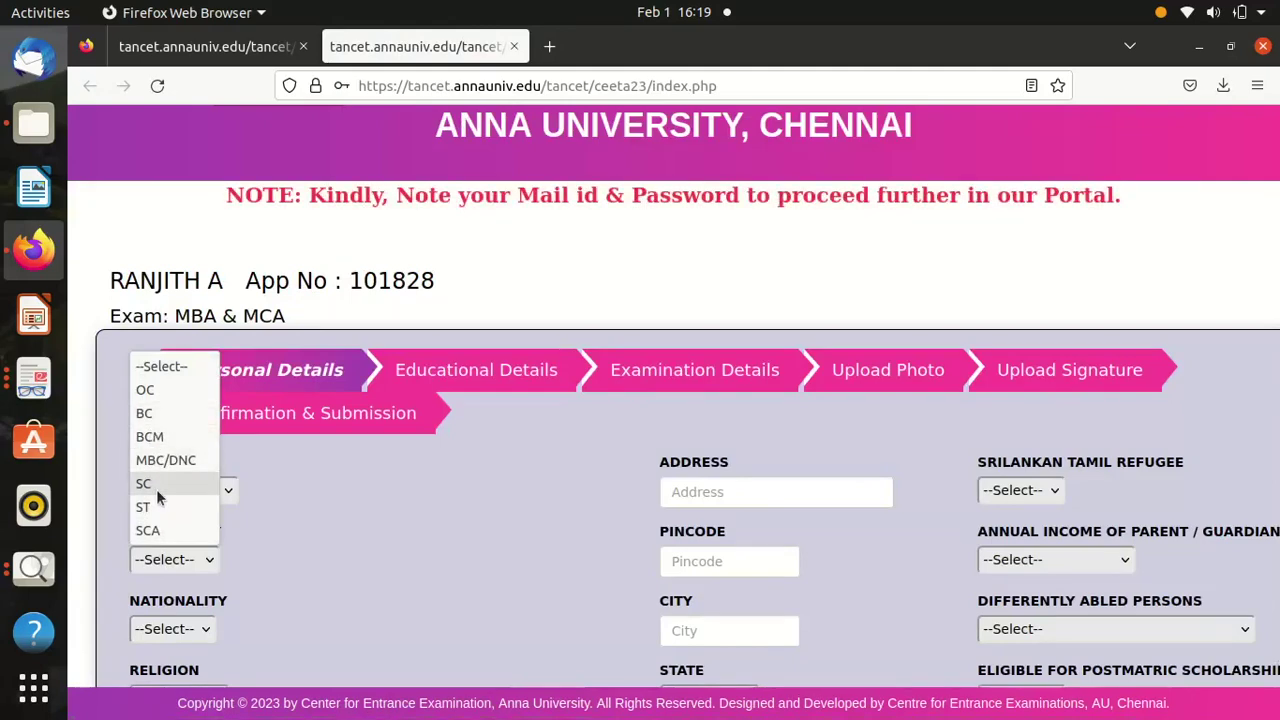
Set community to BC and open the downloaded list_of_communities PDF.
{"action": "left_click", "coordinate": [170, 415]}
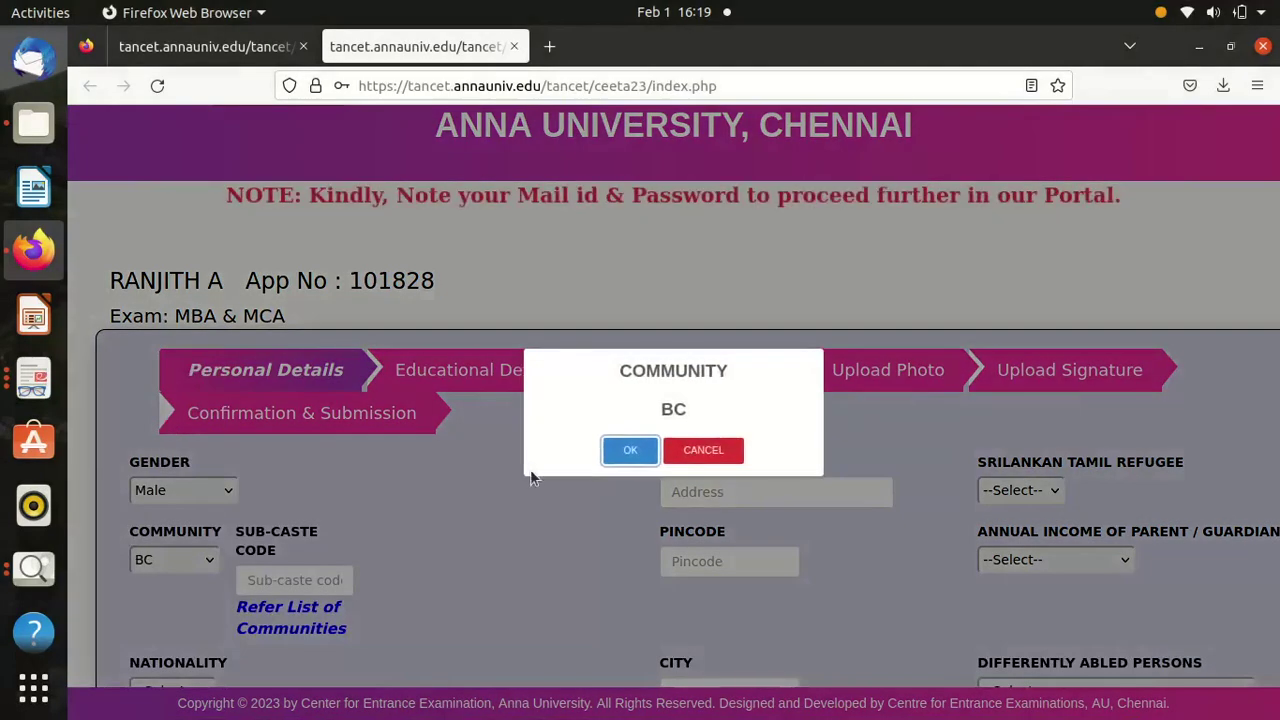
{"action": "left_click", "coordinate": [640, 447]}
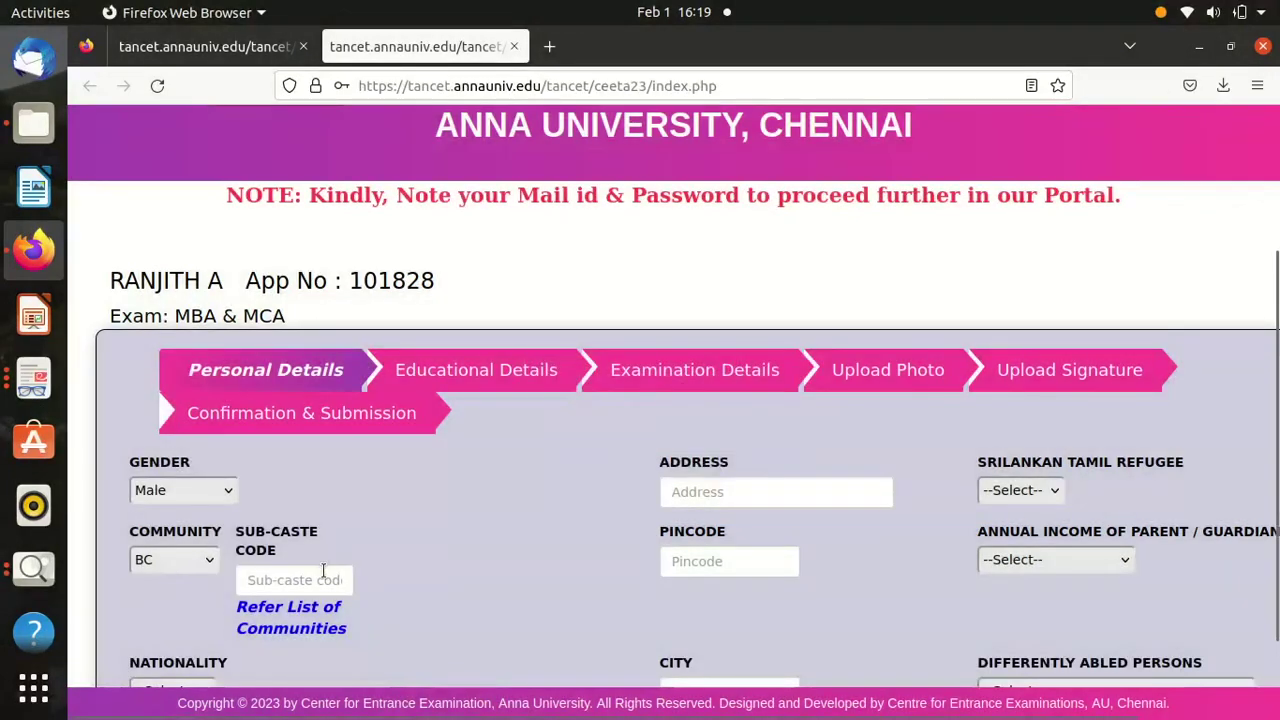
{"action": "left_click", "coordinate": [304, 627]}
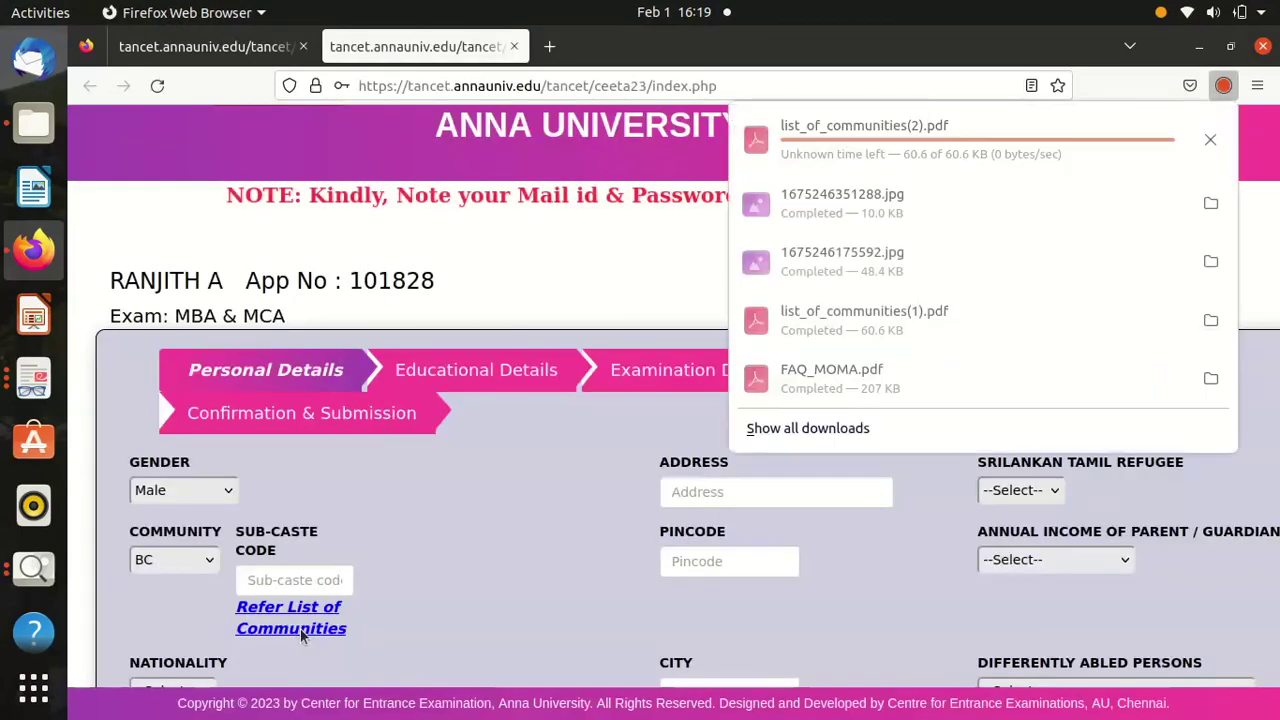
{"action": "left_click", "coordinate": [862, 130]}
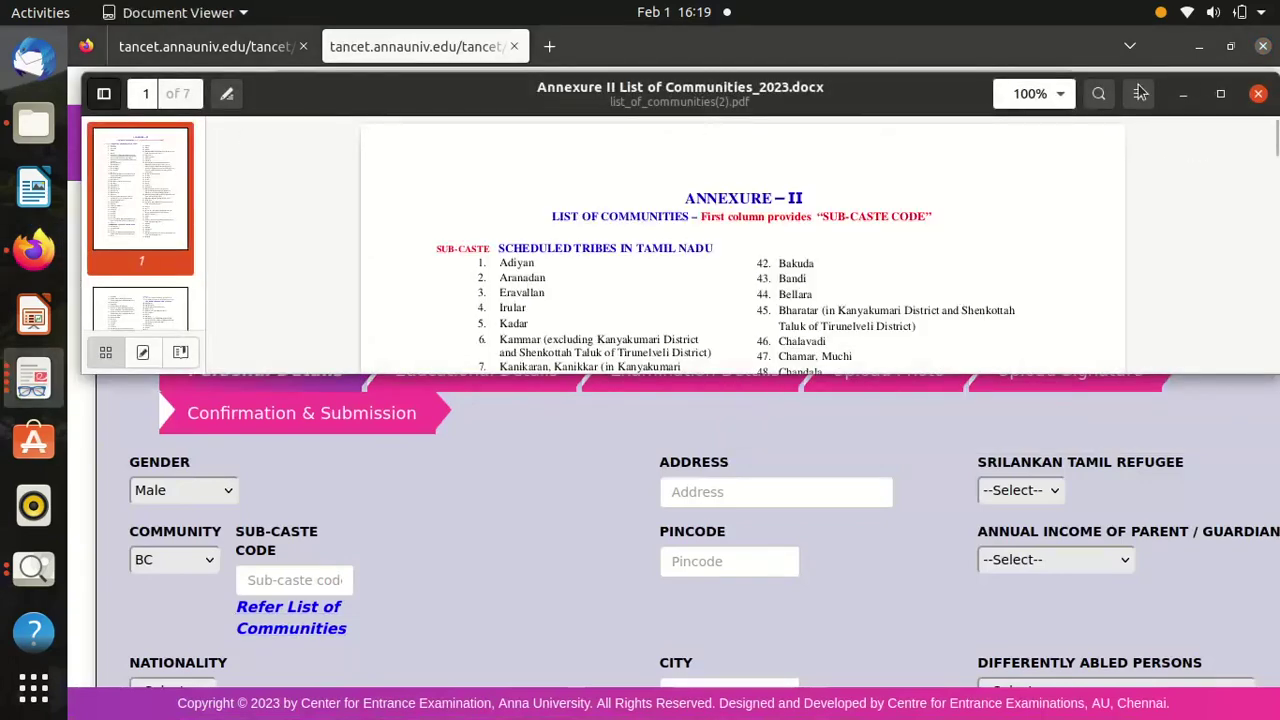
Search the PDF for 'vela' and locate the Kongu Vellalars entry on page 6.
{"action": "left_click", "coordinate": [1098, 94]}
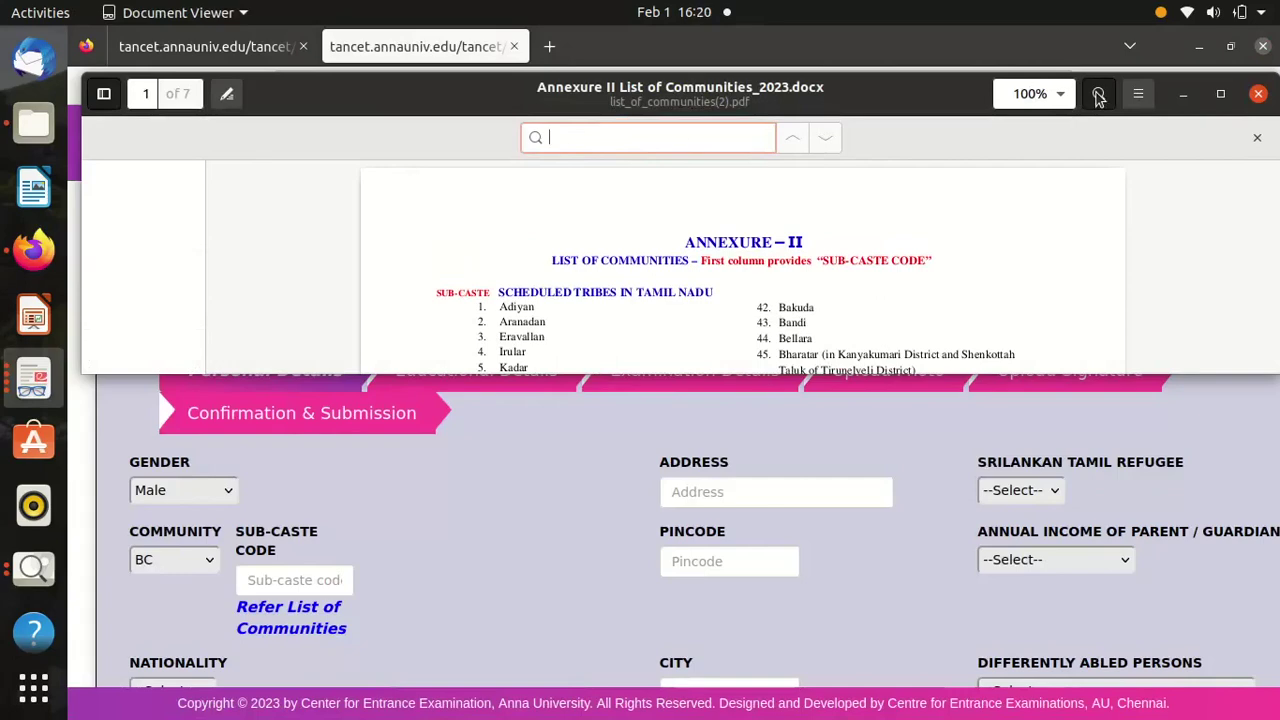
{"action": "type", "text": "ve"}
{"action": "type", "text": "ll"}
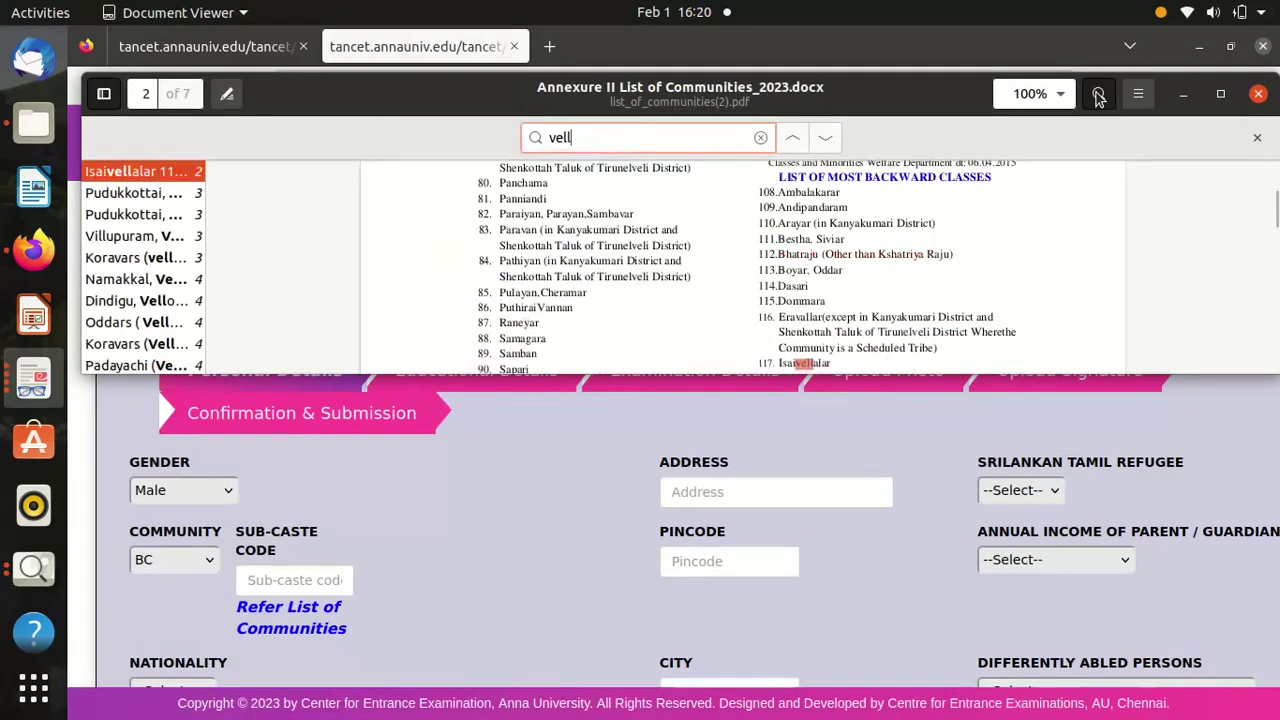
{"action": "type", "text": "a"}
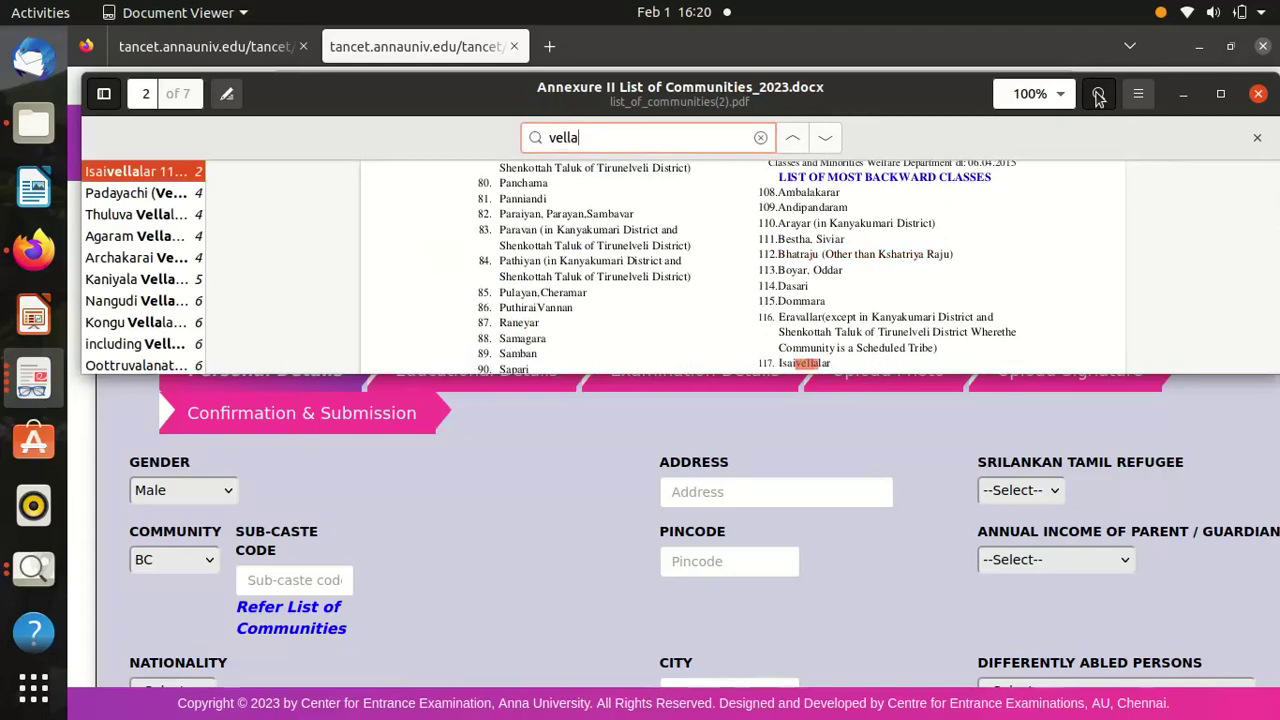
{"action": "key", "text": "Return"}
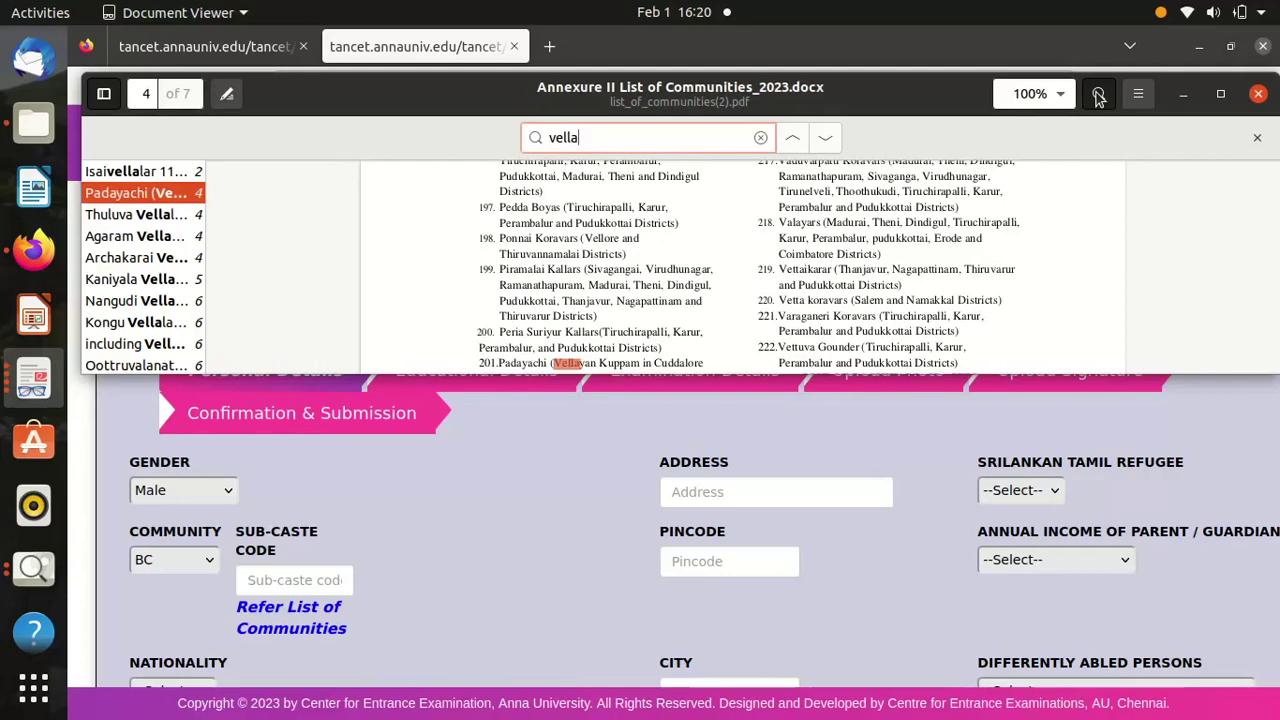
{"action": "left_click", "coordinate": [120, 326]}
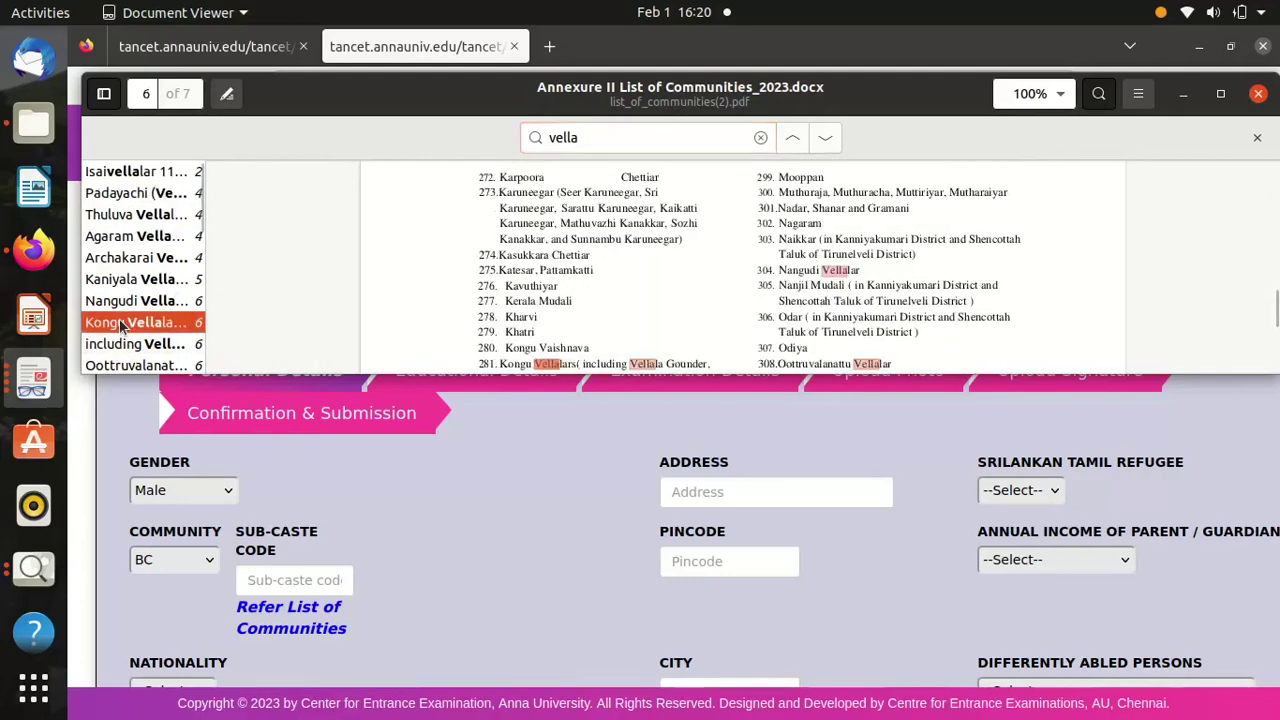
{"action": "triple_click", "coordinate": [482, 367]}
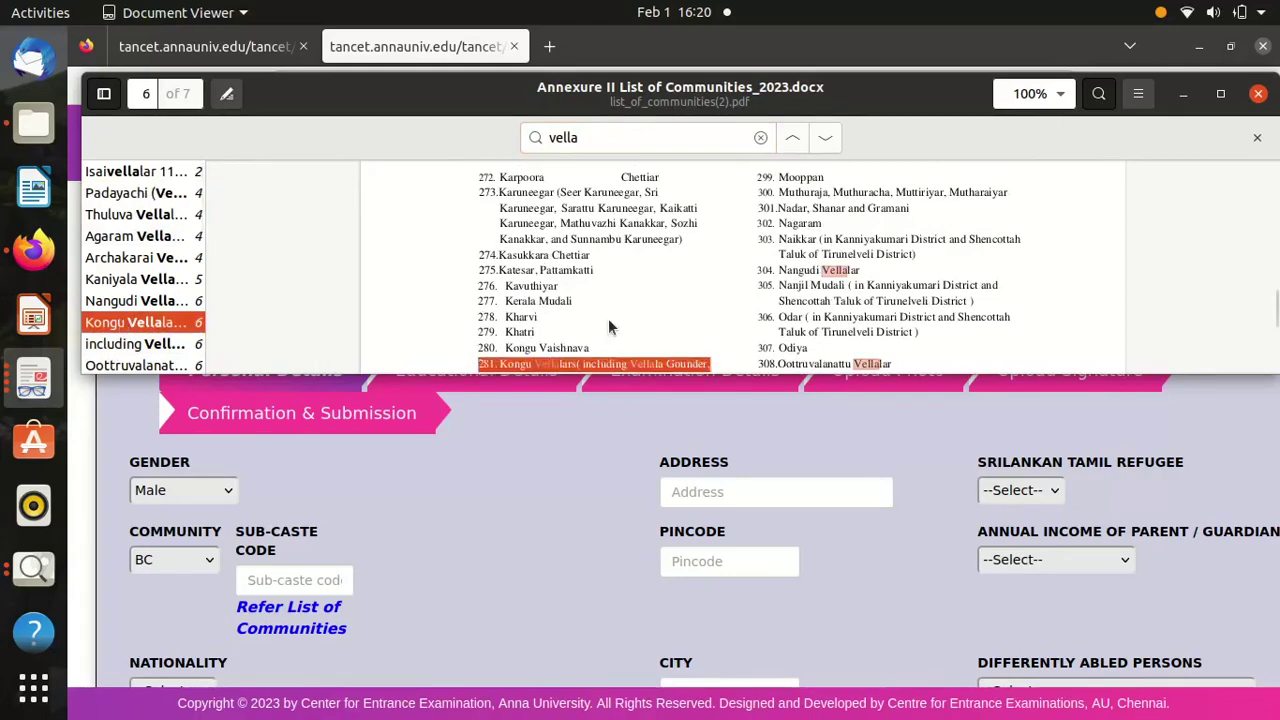
Search for 'labba' and check the Labbais entry, number 368.
{"action": "left_click", "coordinate": [606, 139]}
{"action": "double_click", "coordinate": [606, 139]}
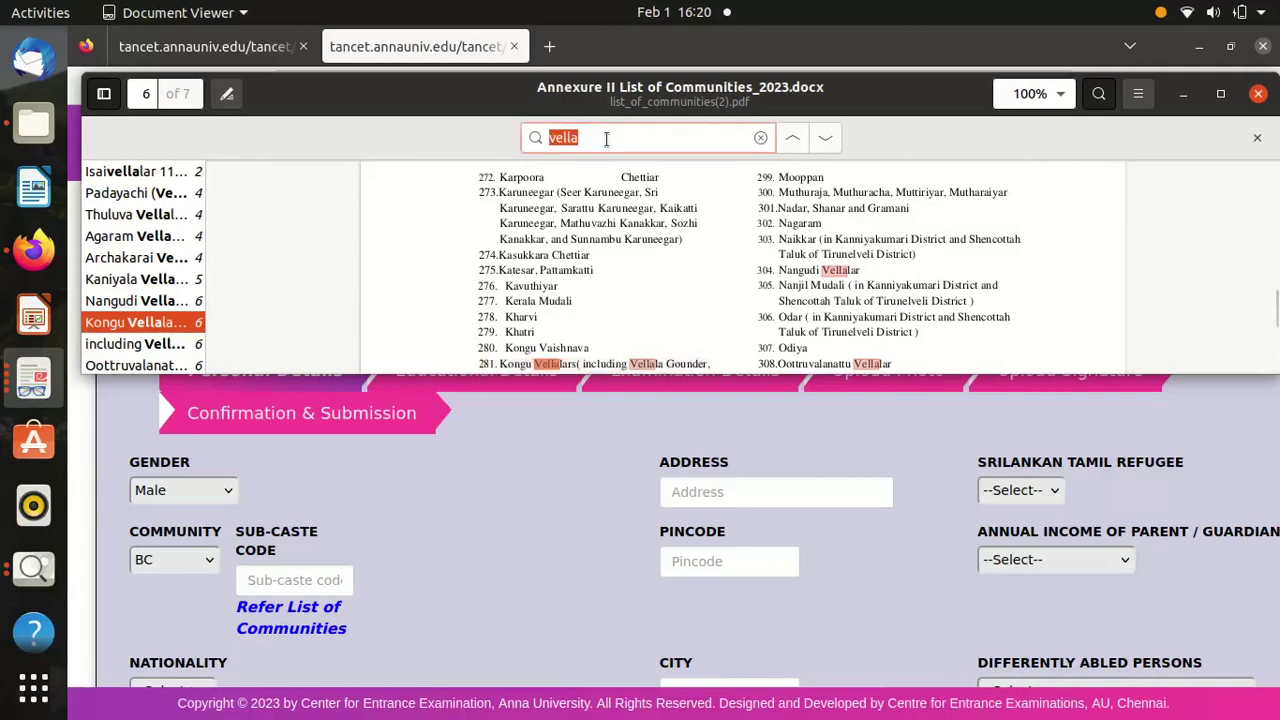
{"action": "type", "text": "ravu"}
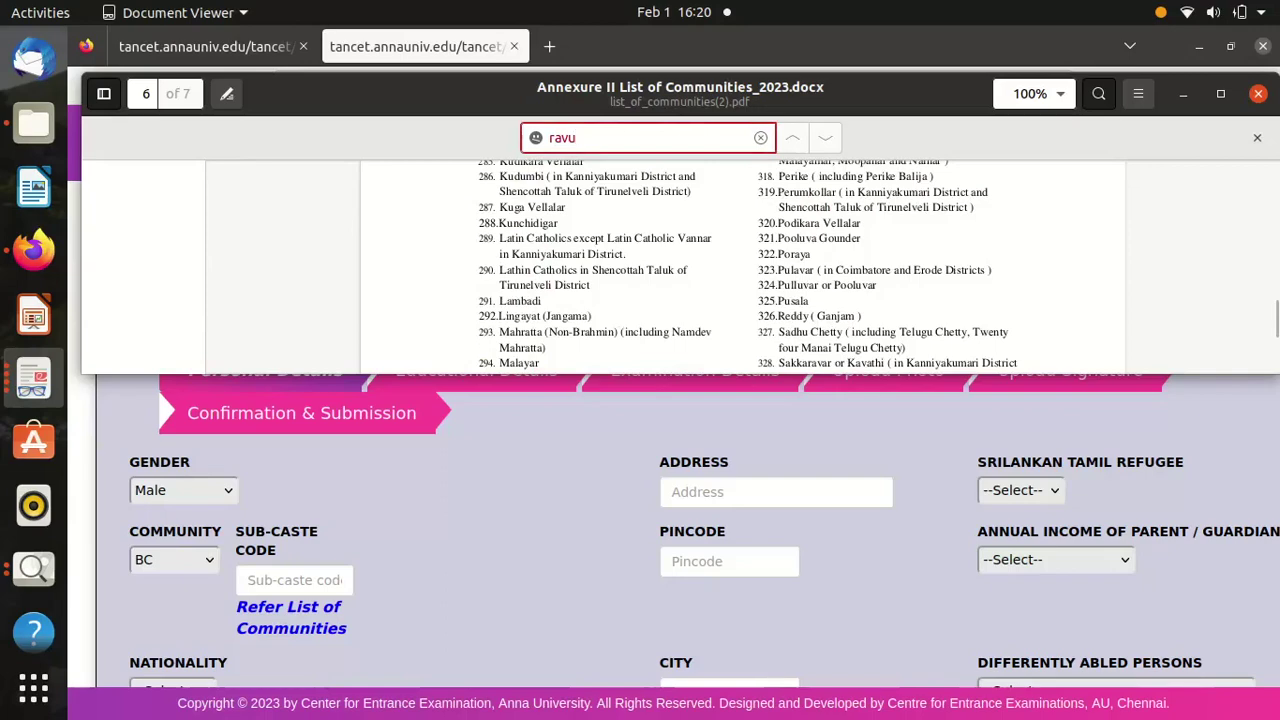
{"action": "key", "text": "BackSpace"}
{"action": "key", "text": "BackSpace"}
{"action": "key", "text": "BackSpace"}
{"action": "key", "text": "BackSpace"}
{"action": "type", "text": "l"}
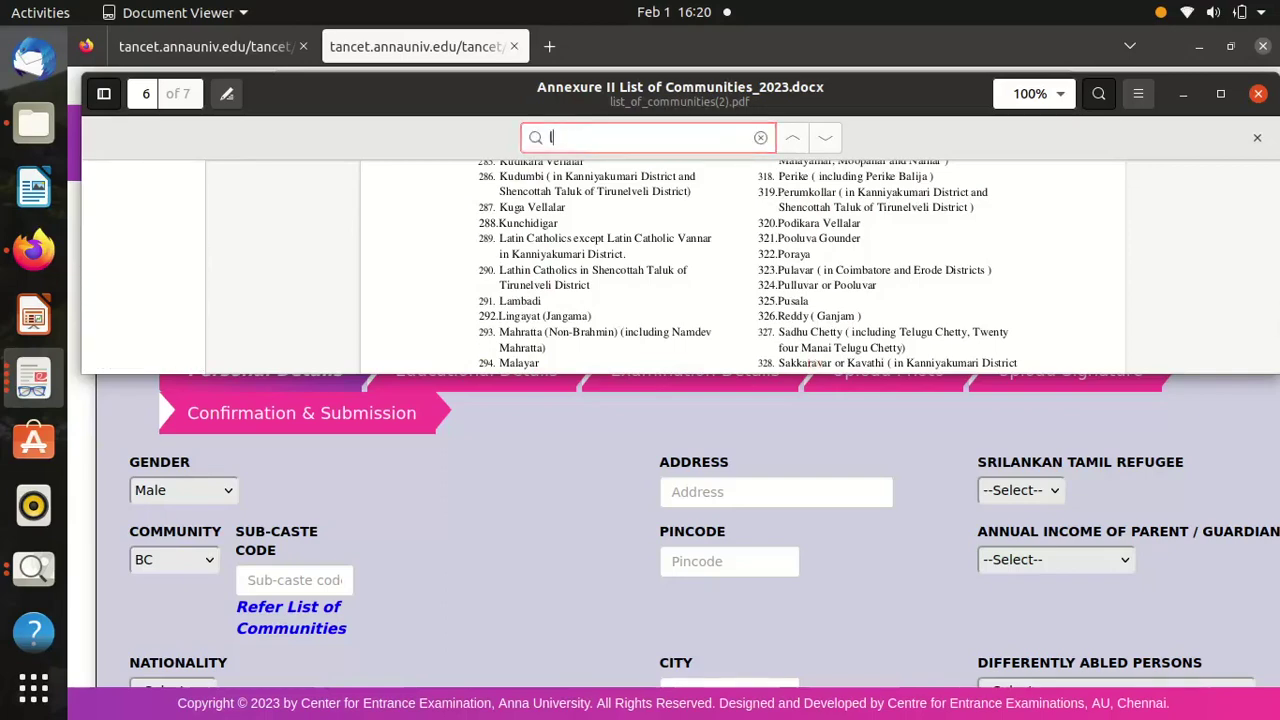
{"action": "type", "text": "abba"}
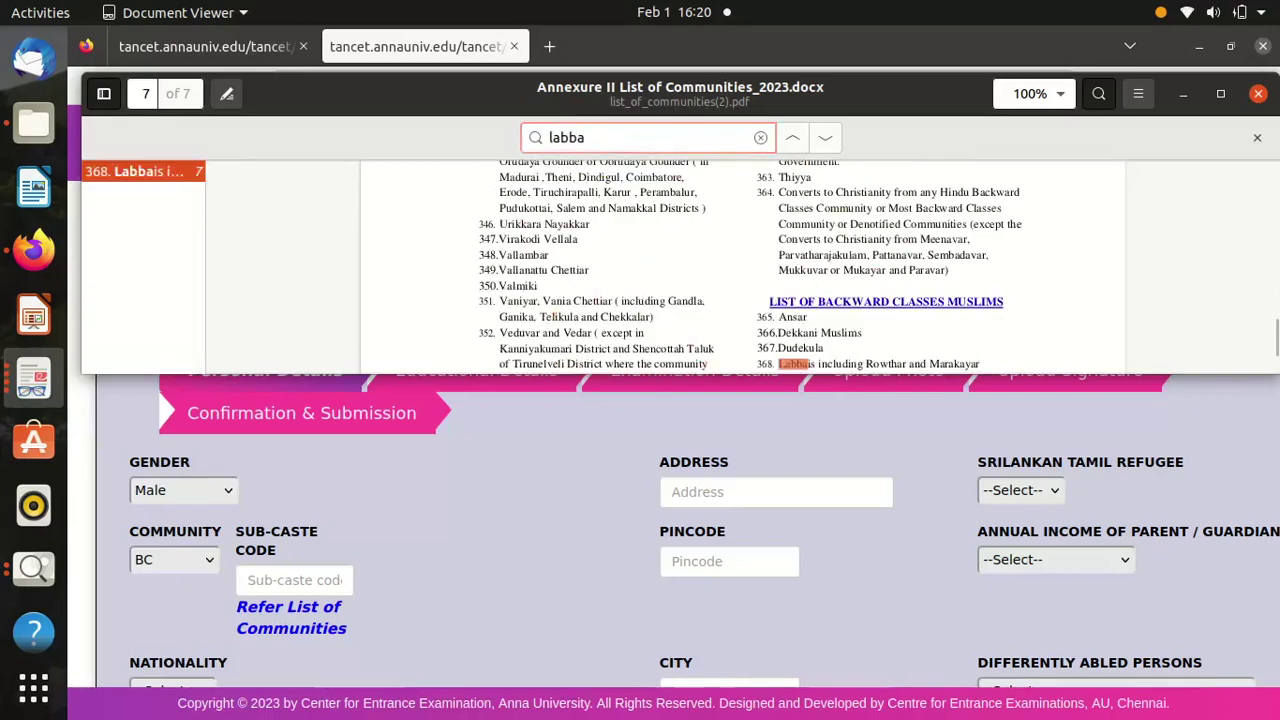
{"action": "left_click", "coordinate": [765, 364]}
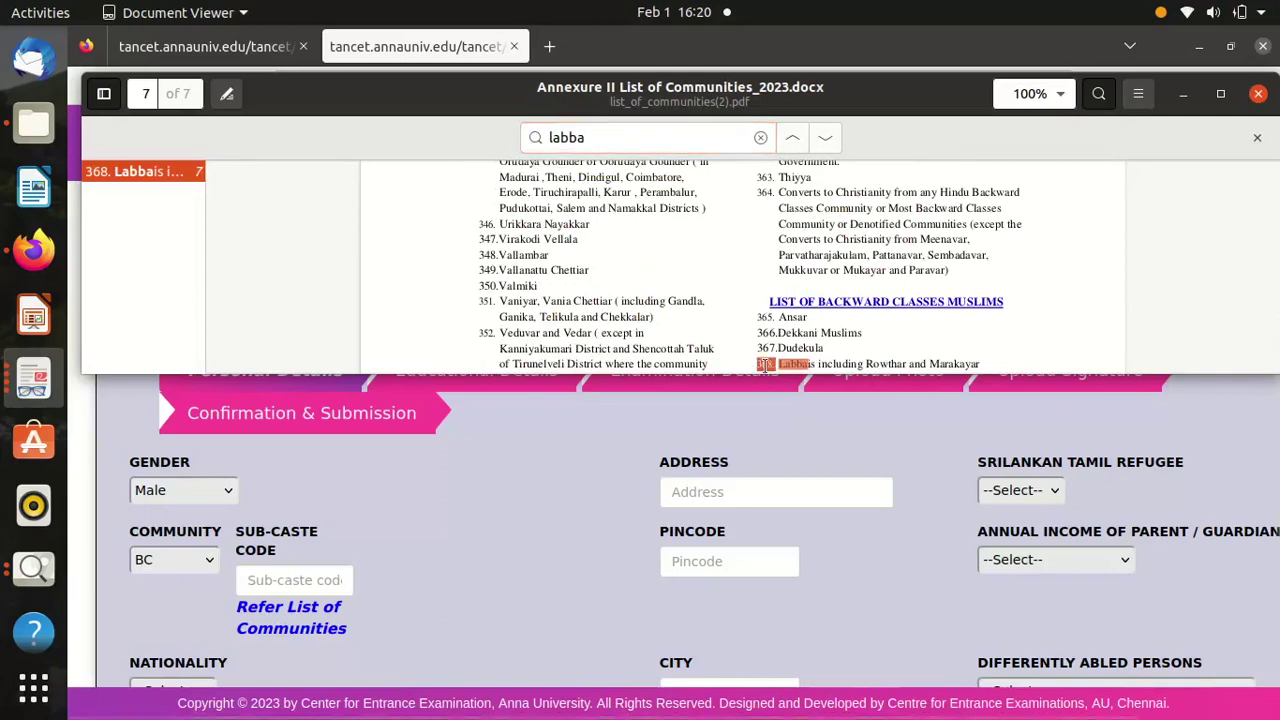
Search 'kongu v', select Kongu Vellalars entry number 281, and close Document Viewer.
{"action": "left_click", "coordinate": [634, 139]}
{"action": "key", "text": "ctrl+a"}
{"action": "type", "text": "k"}
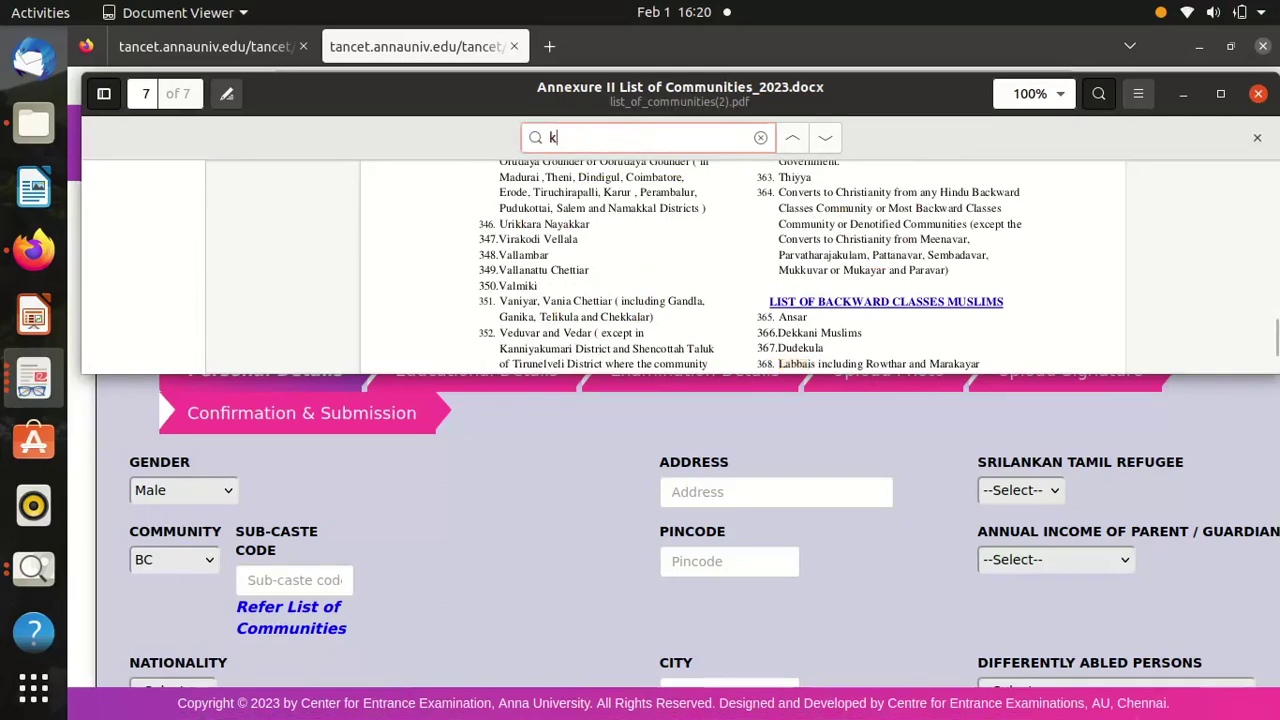
{"action": "type", "text": "ongu"}
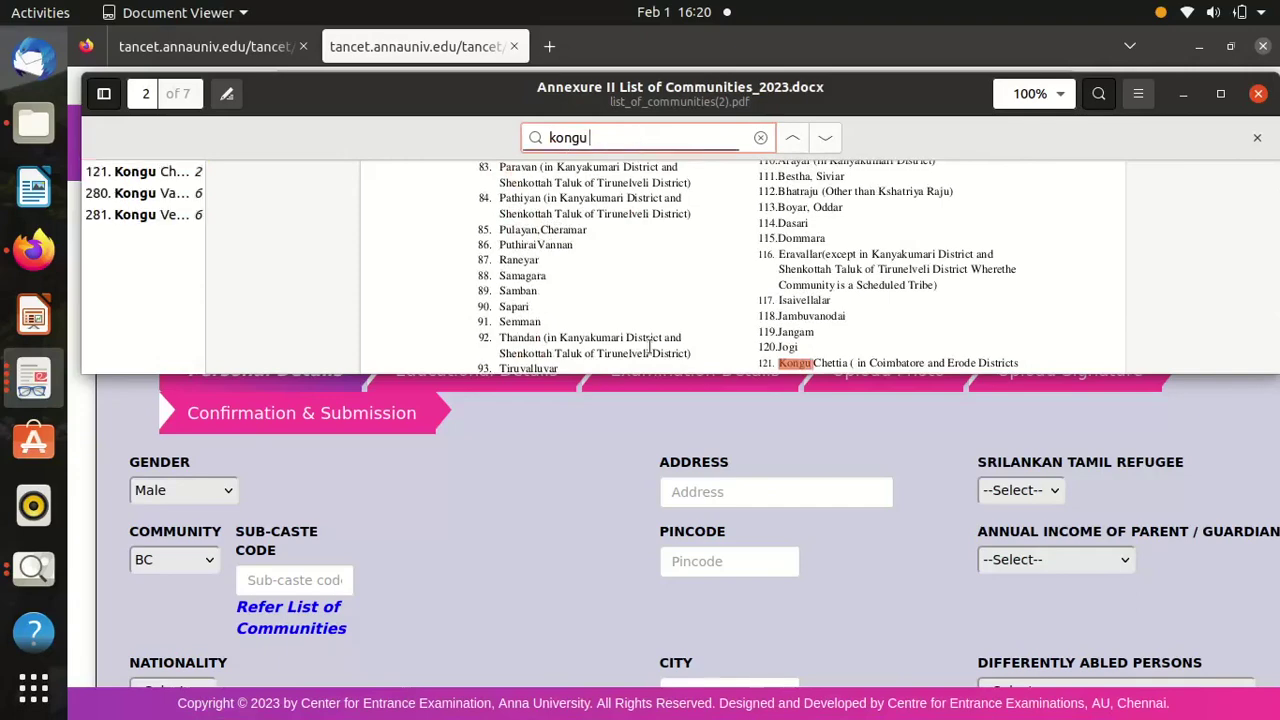
{"action": "type", "text": " ve"}
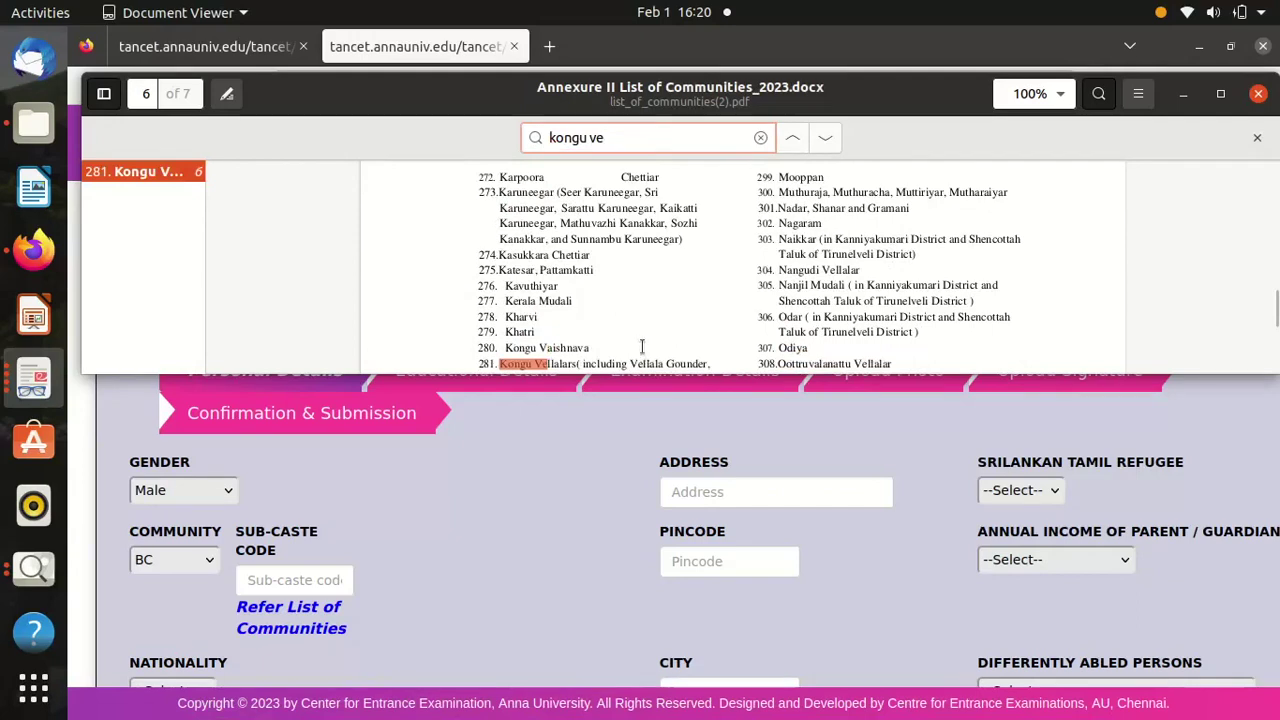
{"action": "triple_click", "coordinate": [487, 366]}
{"action": "double_click", "coordinate": [487, 366]}
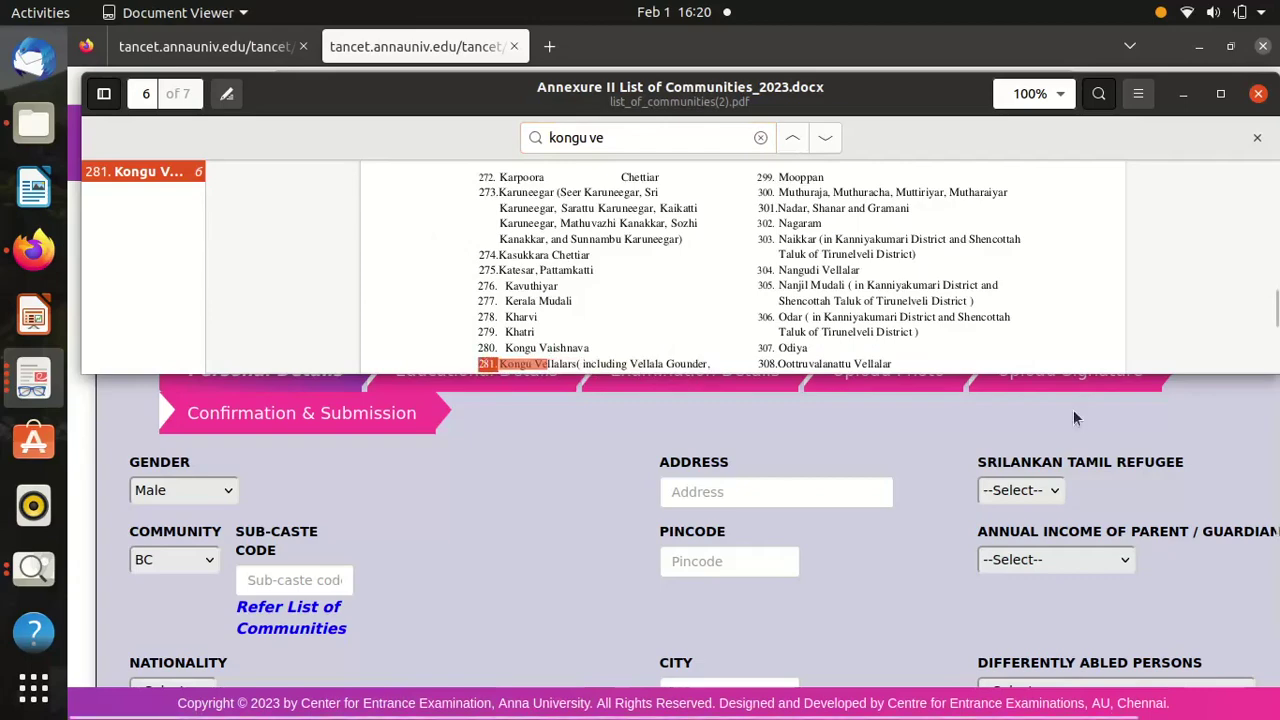
{"action": "left_click", "coordinate": [1259, 95]}
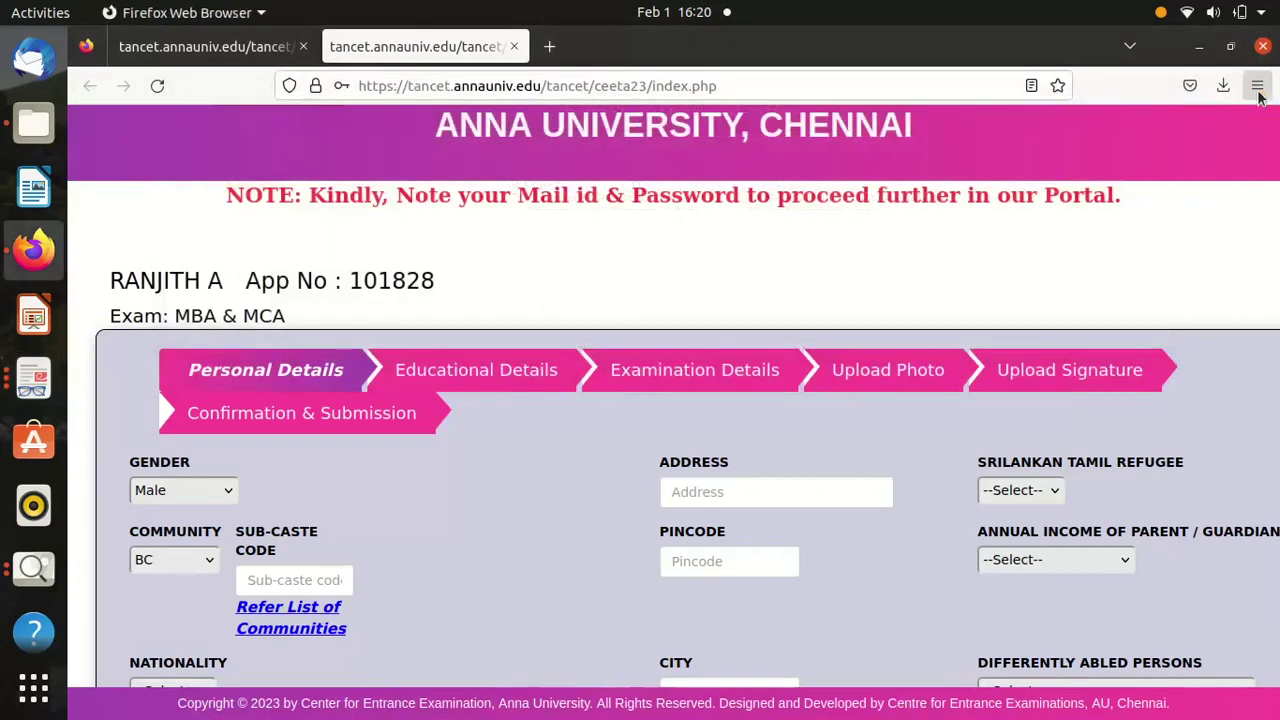
Enter sub-caste code 281, the postal address and the pincode.
{"action": "left_click", "coordinate": [291, 575]}
{"action": "type", "text": "281"}
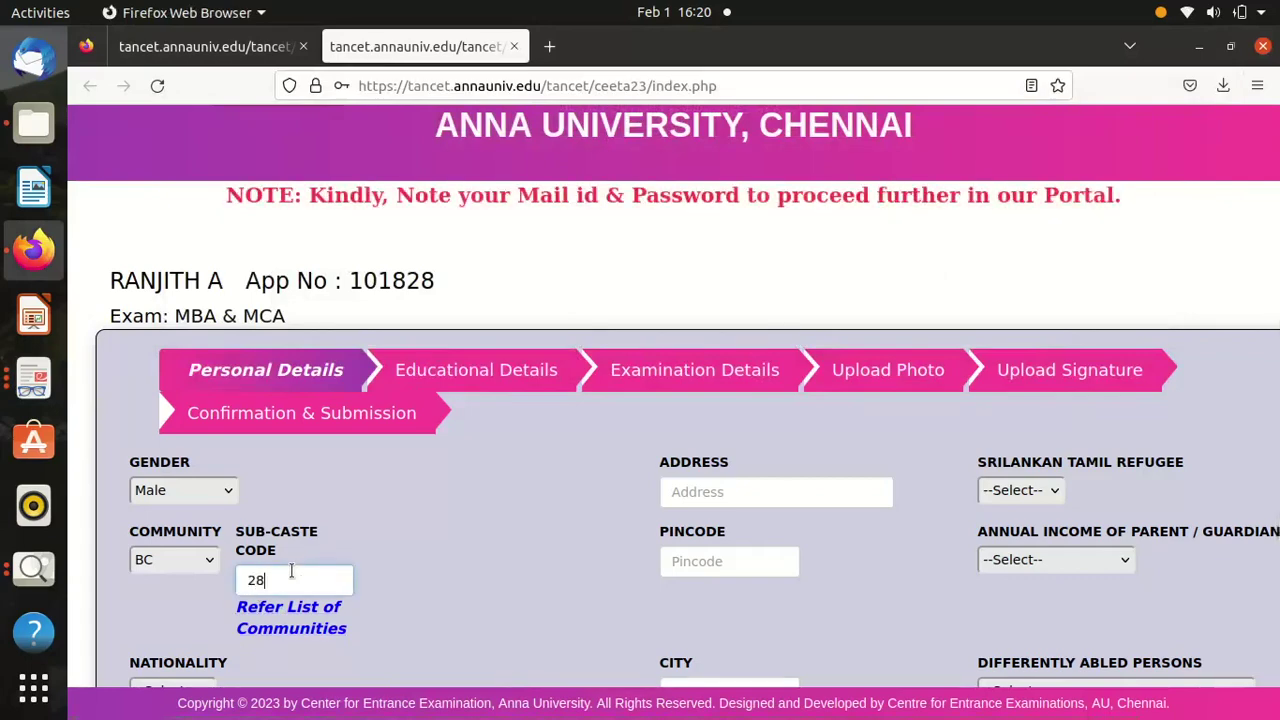
{"action": "left_click", "coordinate": [732, 491]}
{"action": "type", "text": "Tri"}
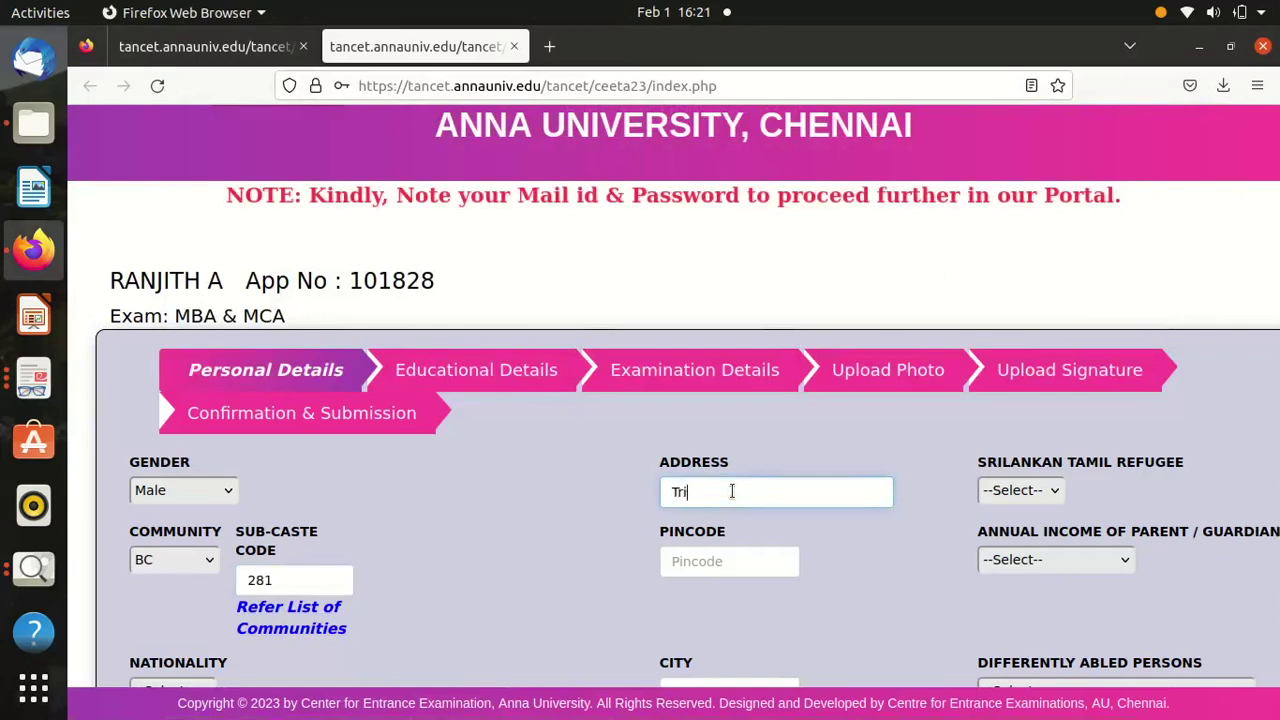
{"action": "type", "text": "ch"}
{"action": "key", "text": "BackSpace"}
{"action": "type", "text": "KK nagar"}
{"action": "left_click", "coordinate": [697, 562]}
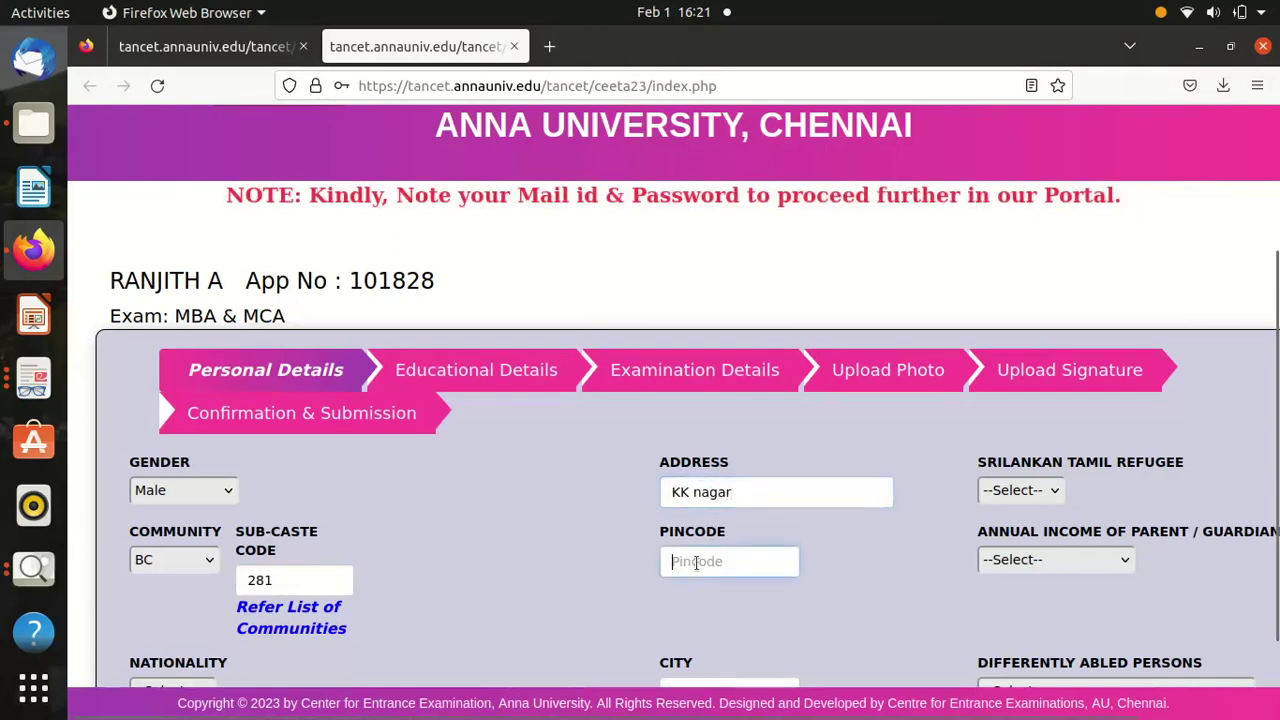
{"action": "type", "text": "620021"}
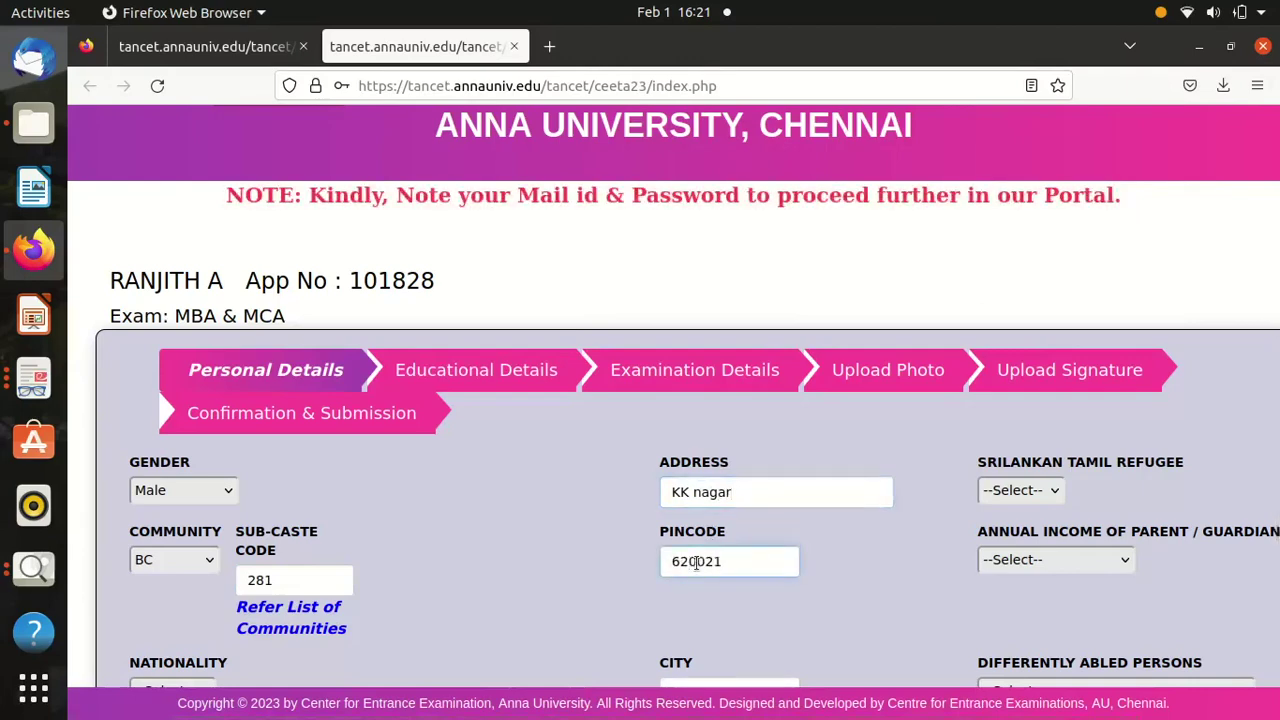
Set Sri Lankan Tamil refugee to No and parental annual income to 2,50,001 - 6,00,000.
{"action": "left_click", "coordinate": [1029, 501]}
{"action": "left_click", "coordinate": [995, 567]}
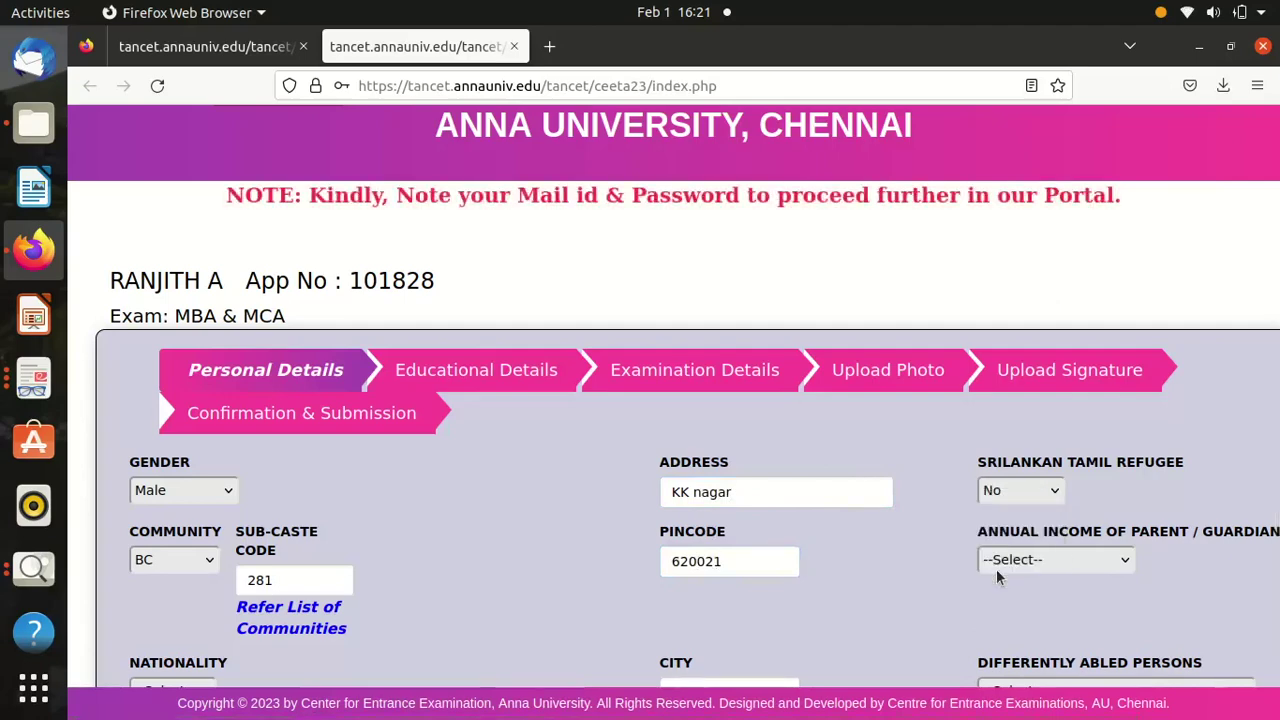
{"action": "left_click", "coordinate": [1035, 562]}
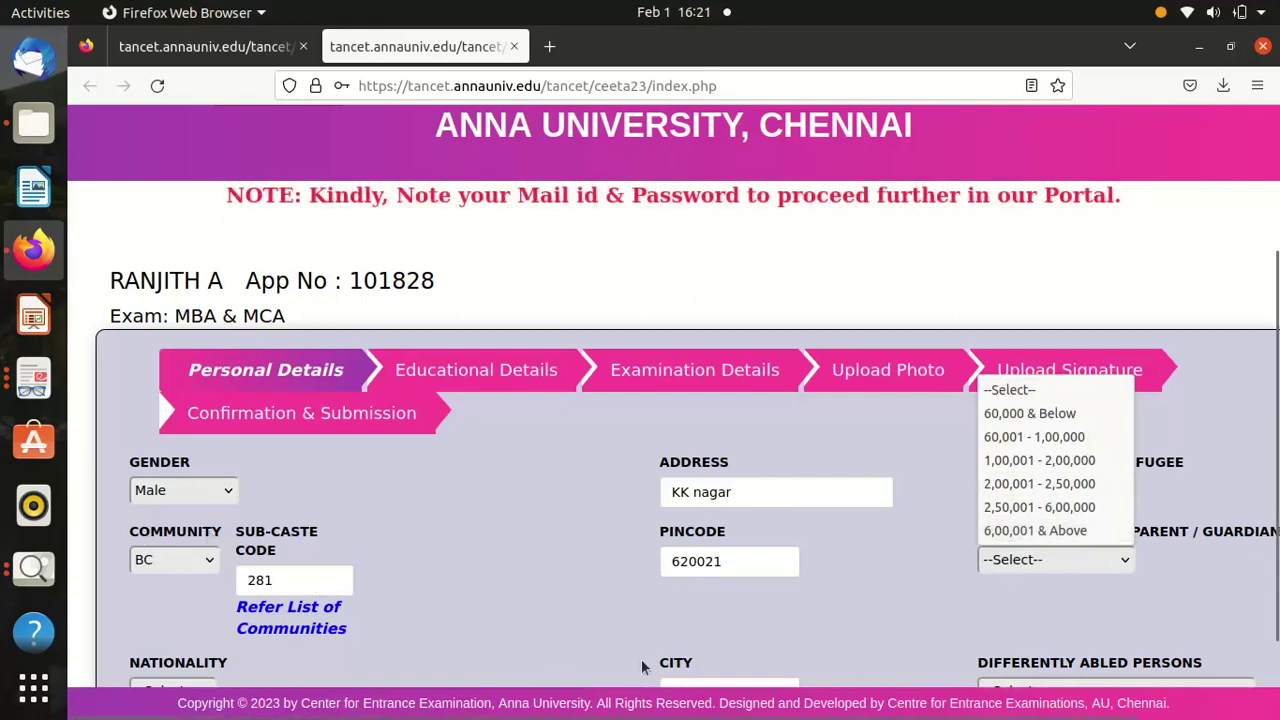
{"action": "left_click", "coordinate": [1024, 507]}
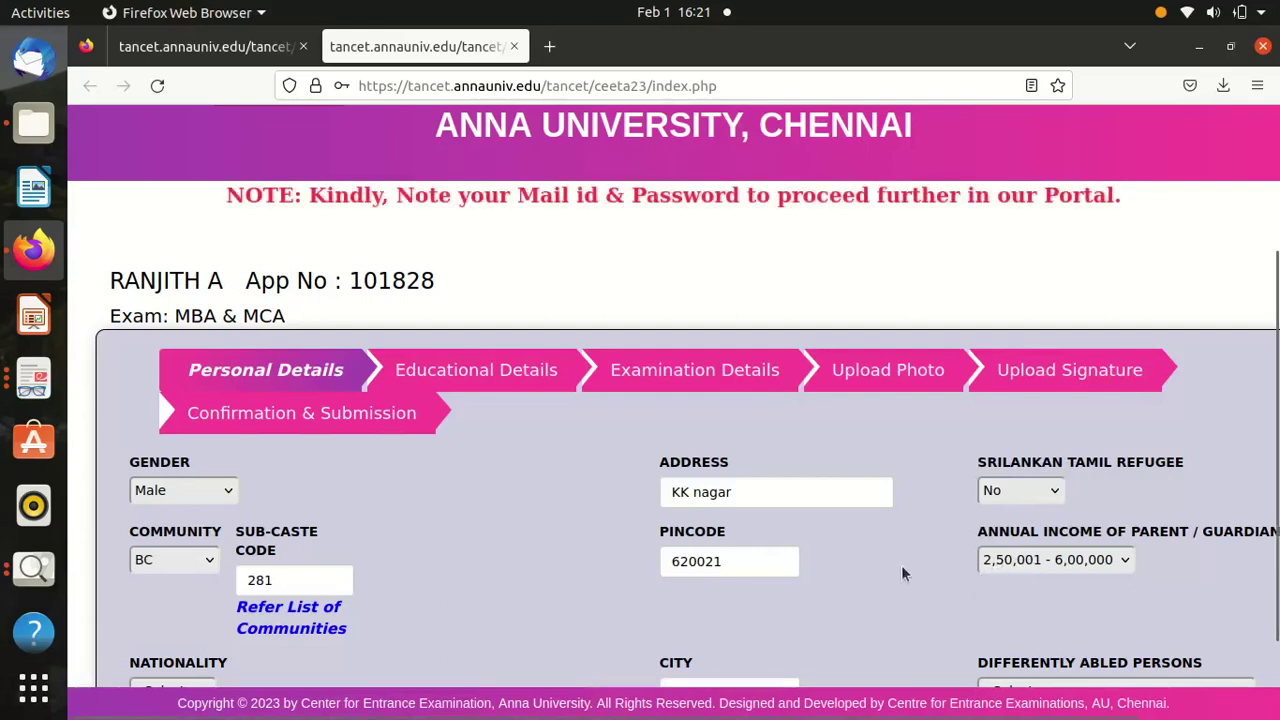
{"action": "scroll", "coordinate": [903, 573], "scroll_direction": "down", "scroll_amount": 2}
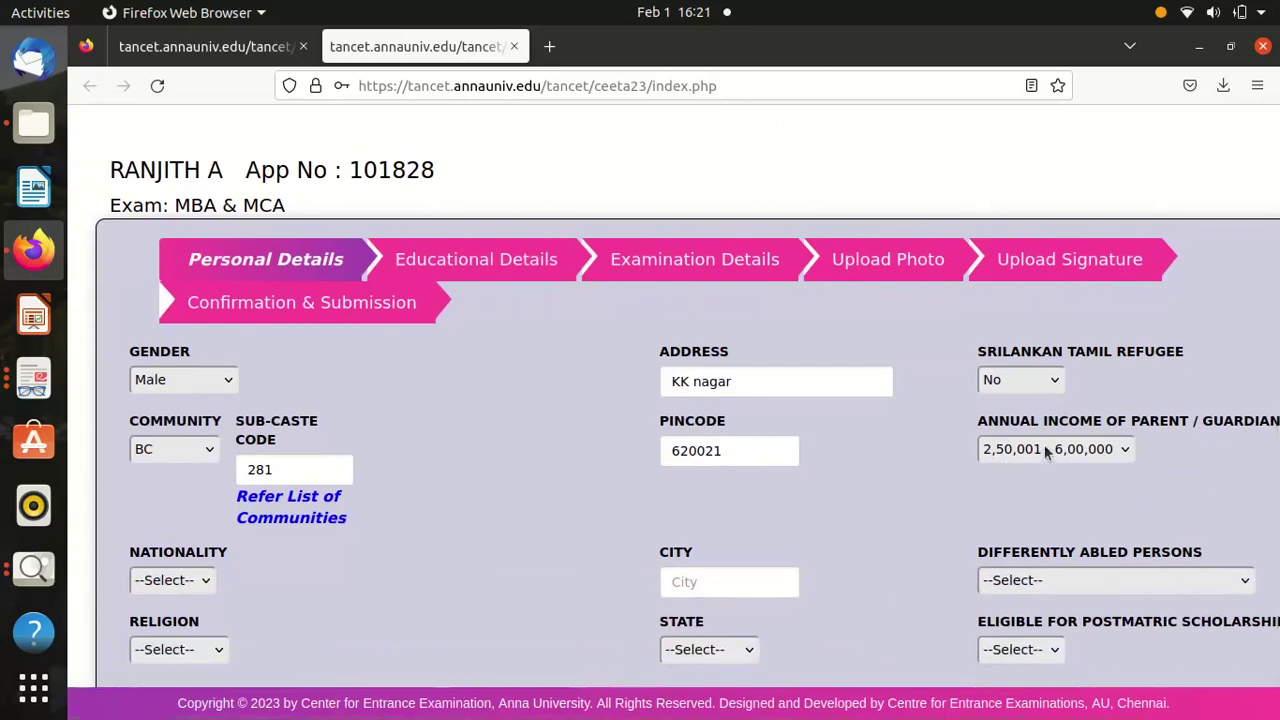
Set nationality to Indian and religion to HINDU, and enter Trichy as the city.
{"action": "left_click", "coordinate": [171, 580]}
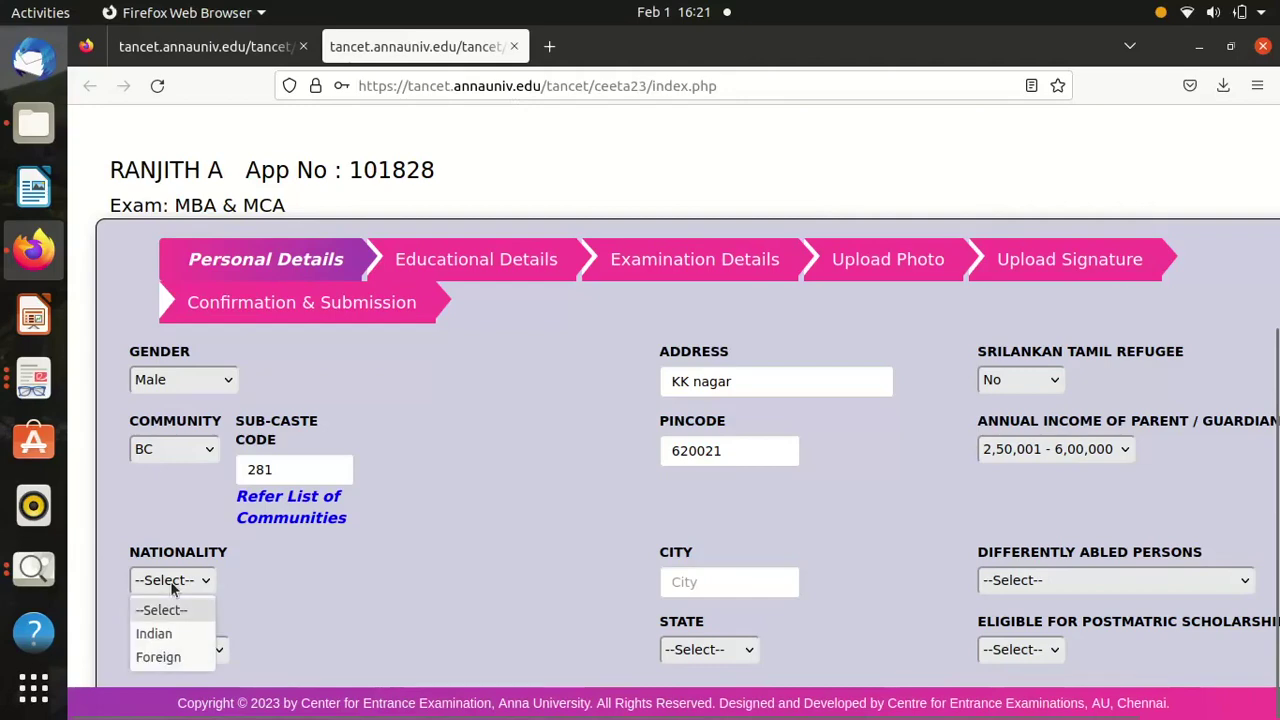
{"action": "left_click", "coordinate": [165, 635]}
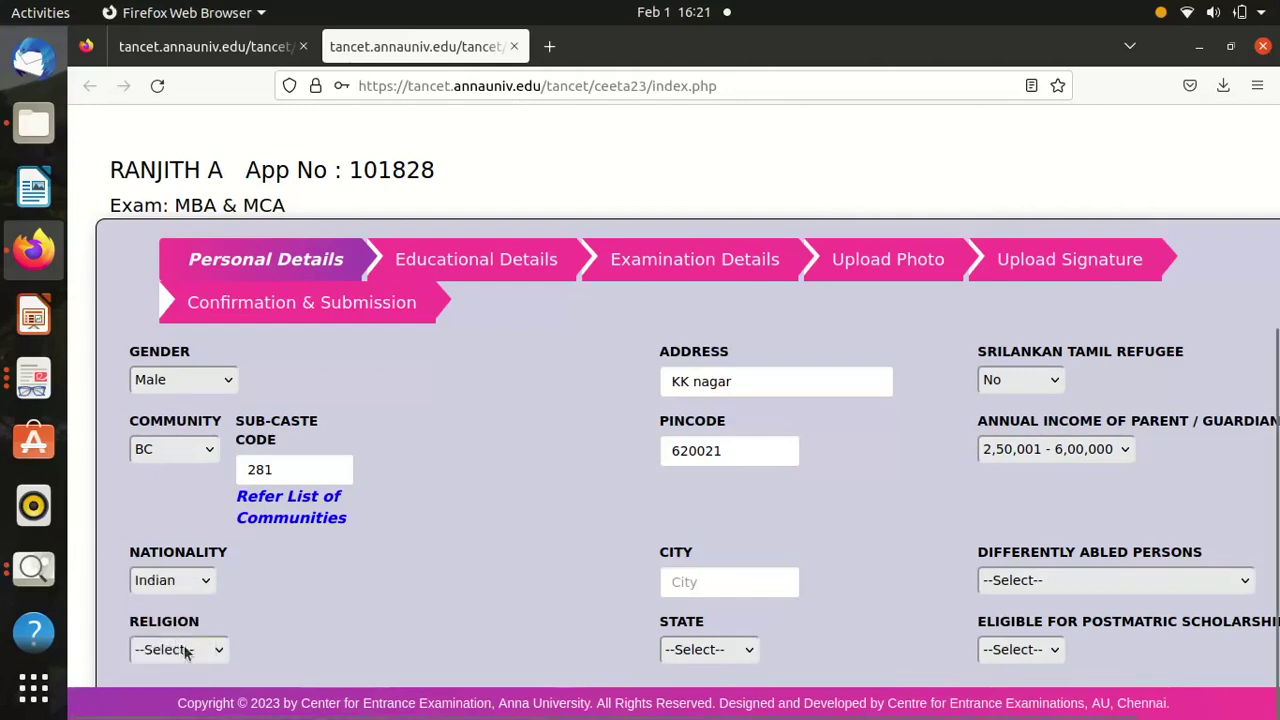
{"action": "left_click", "coordinate": [184, 651]}
{"action": "left_click", "coordinate": [169, 533]}
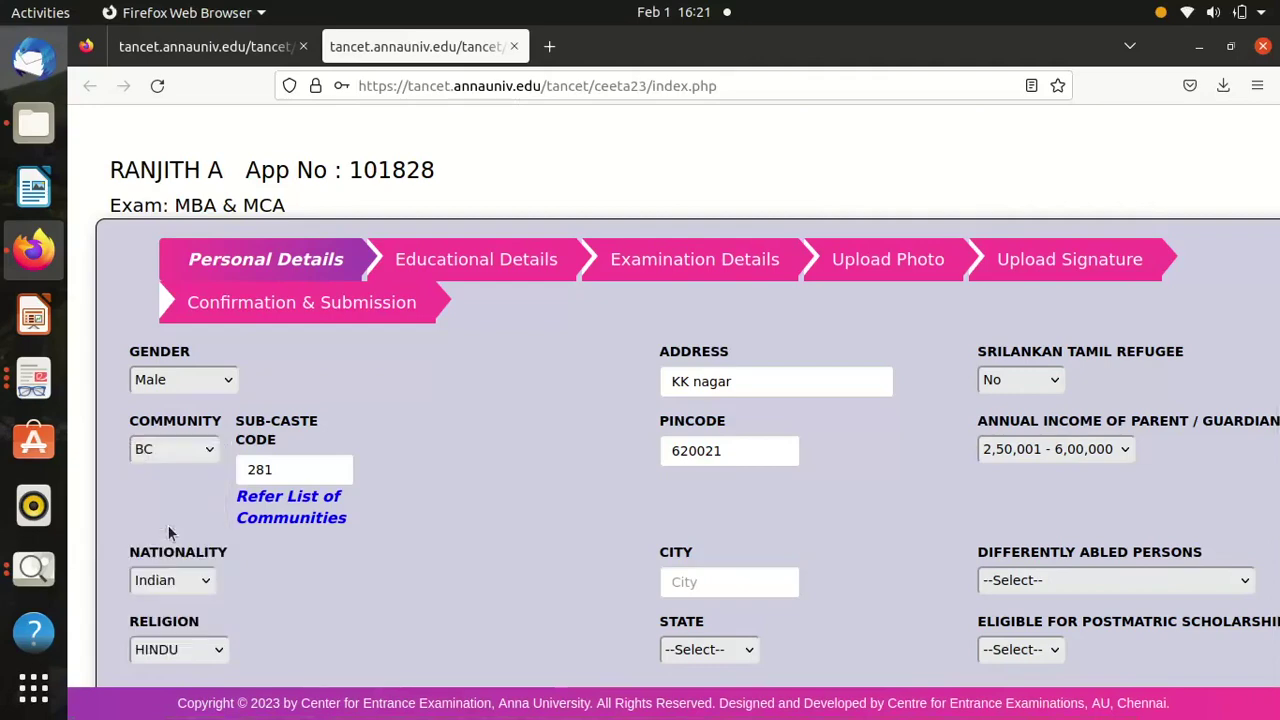
{"action": "left_click", "coordinate": [724, 585]}
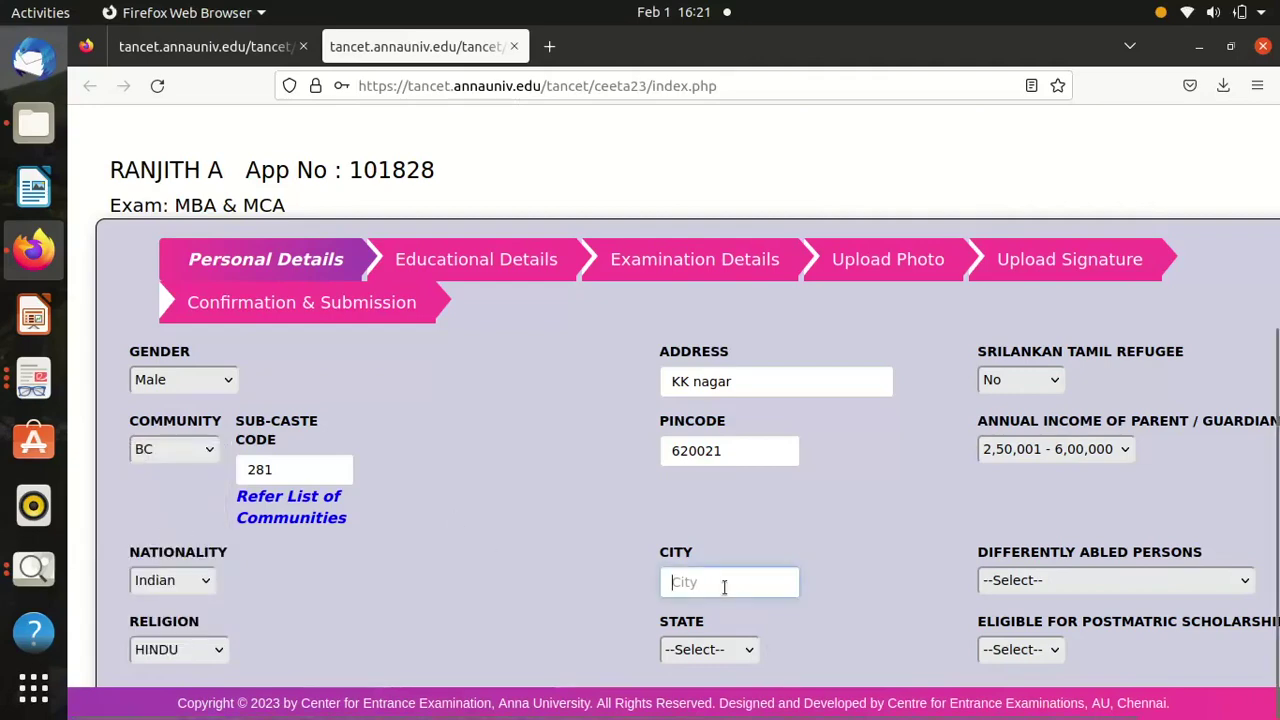
{"action": "type", "text": "Trichy"}
Answer No for differently abled and postmatric scholarship, and choose Tamil Nadu as the state.
{"action": "left_click", "coordinate": [1037, 590]}
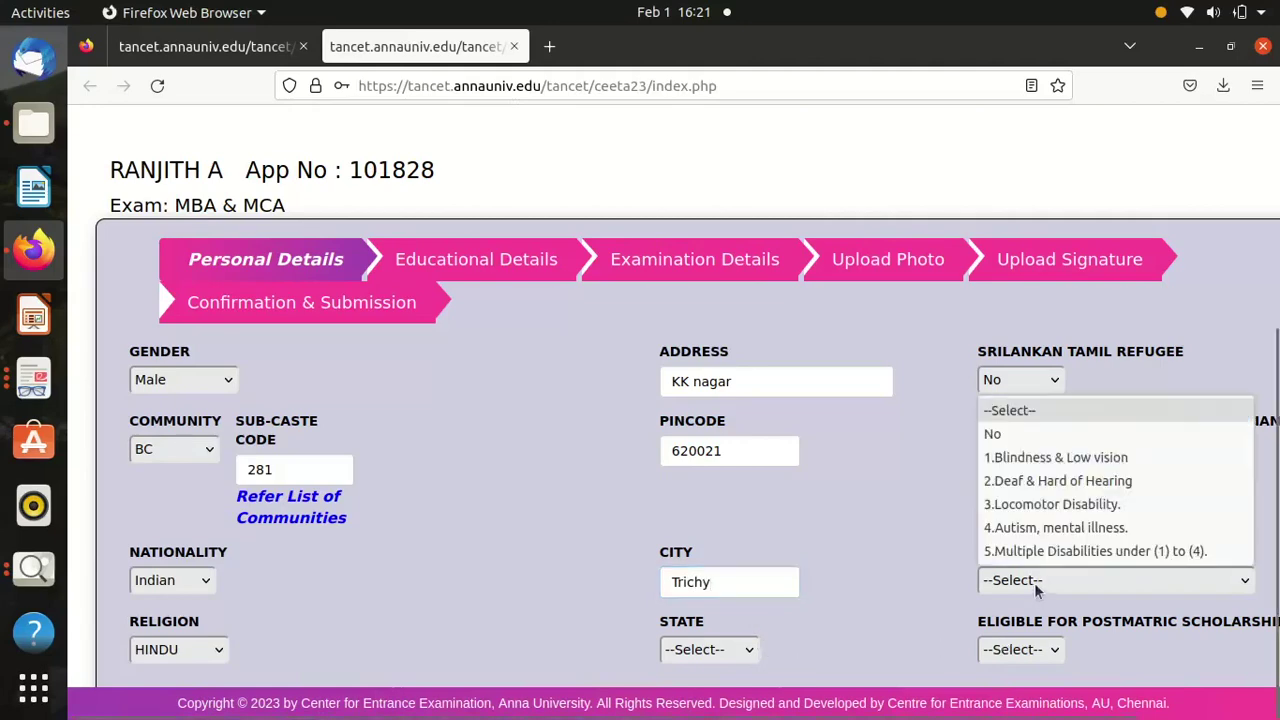
{"action": "left_click", "coordinate": [1008, 433]}
{"action": "left_click", "coordinate": [1001, 651]}
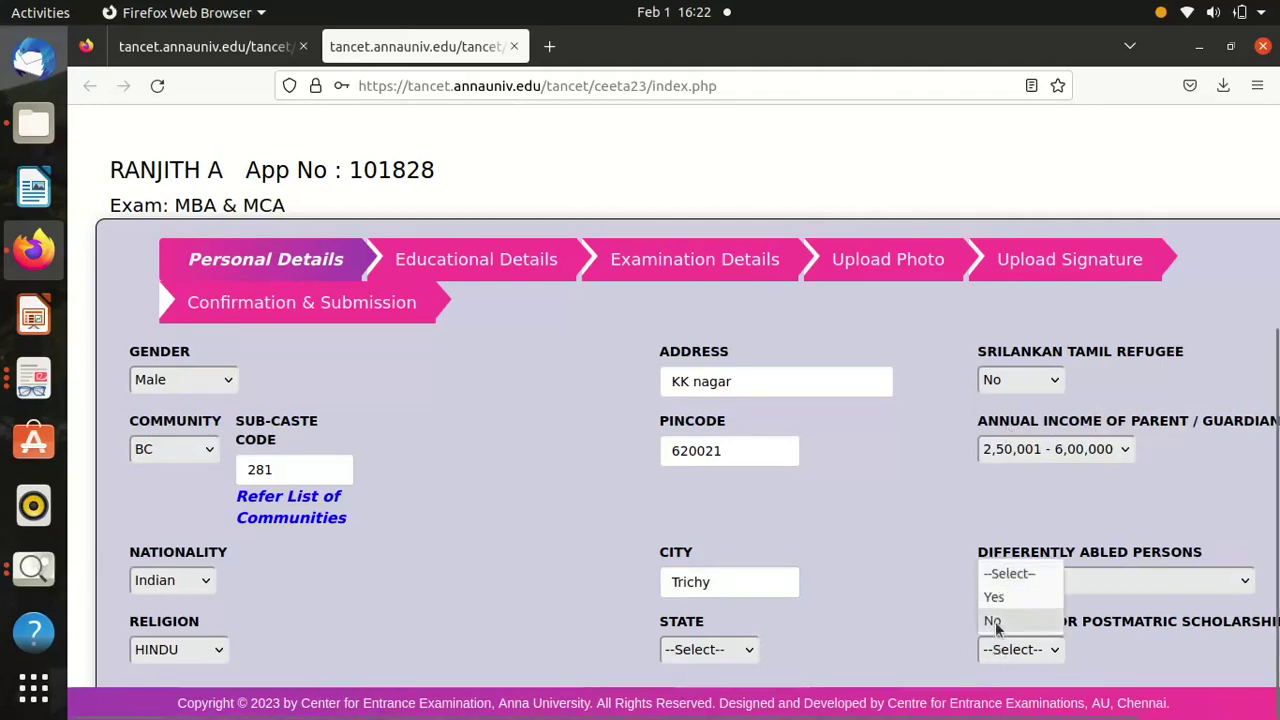
{"action": "left_click", "coordinate": [995, 621]}
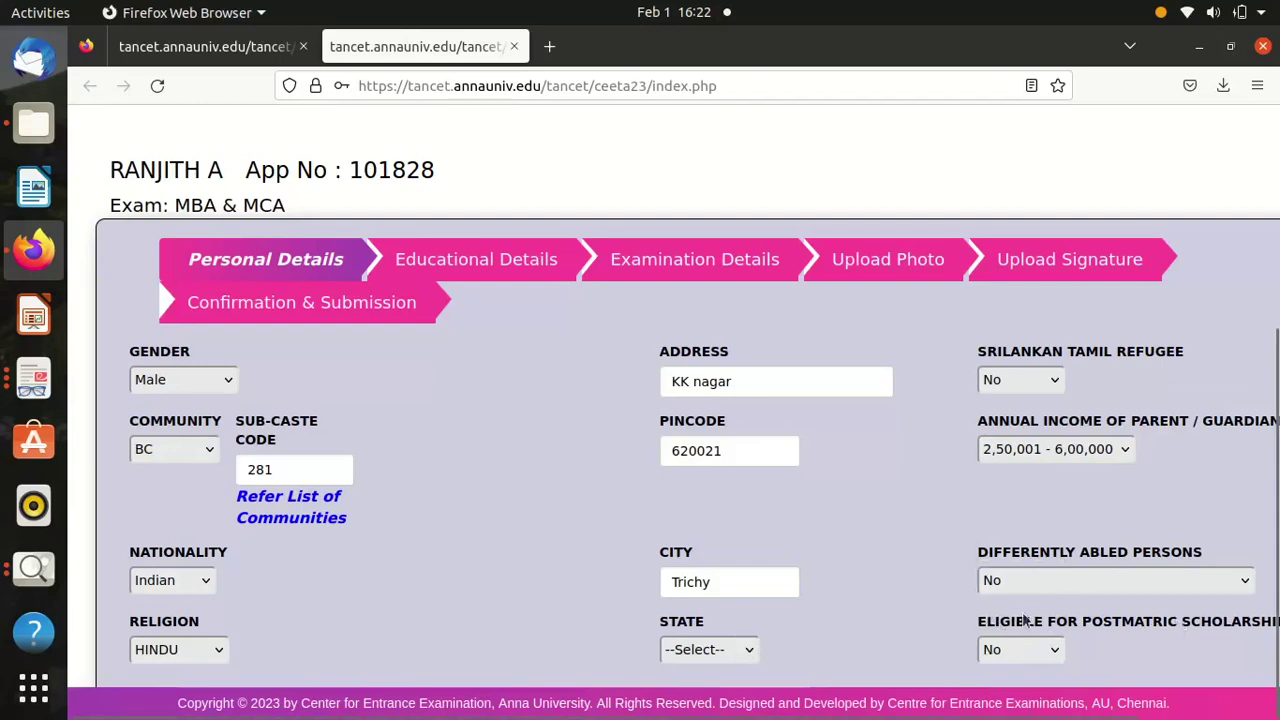
{"action": "left_click", "coordinate": [717, 652]}
{"action": "left_click", "coordinate": [714, 597]}
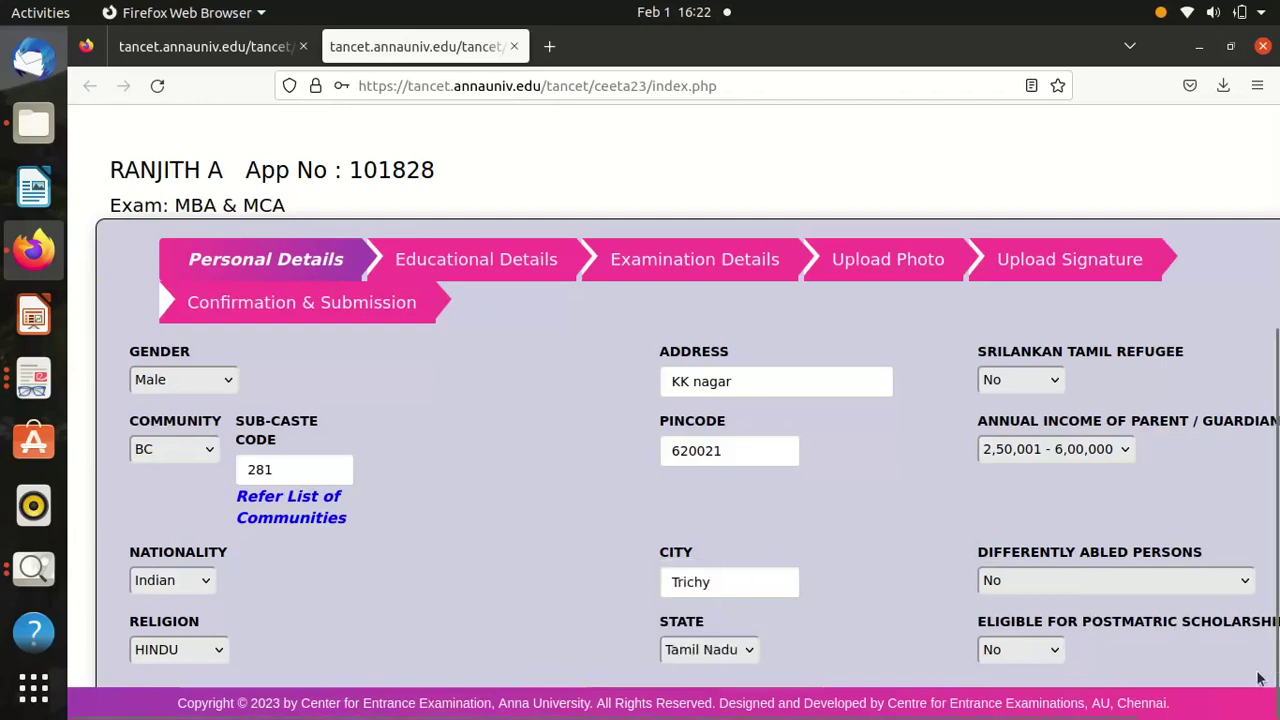
{"action": "scroll", "coordinate": [1196, 680], "scroll_direction": "right", "scroll_amount": 3}
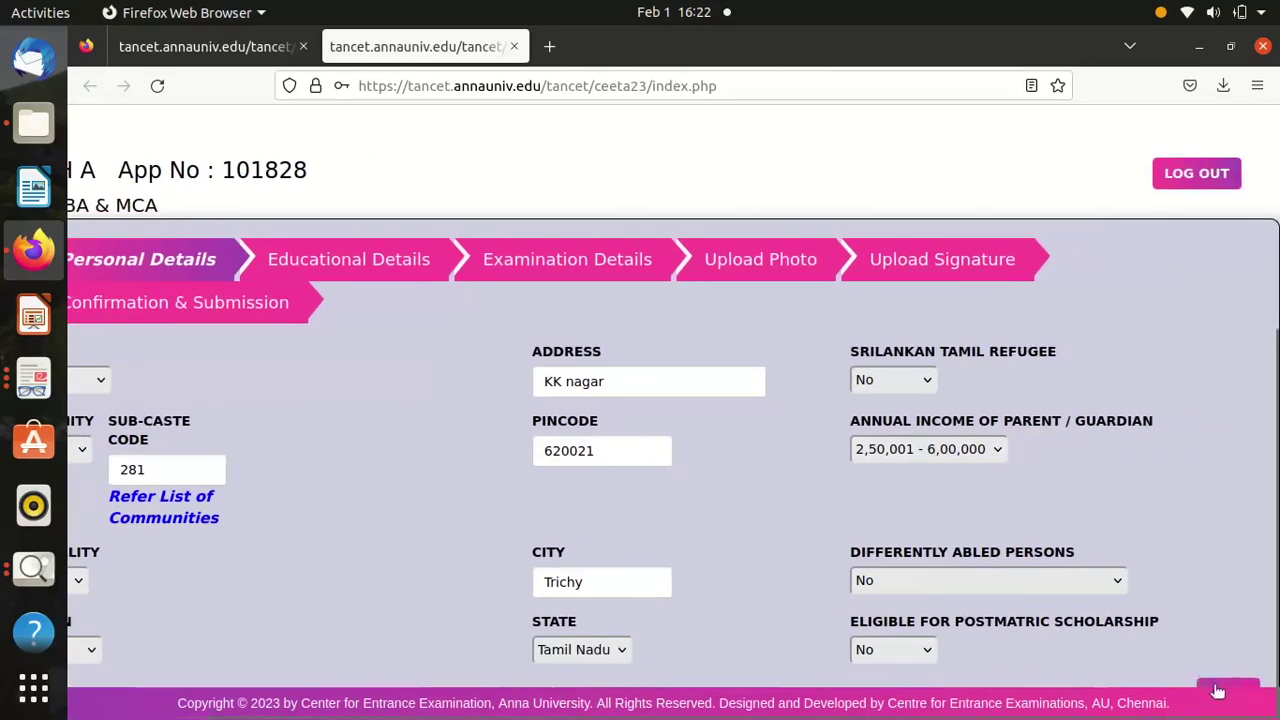
Submit the Personal Details with Save/Next to reach the Educational Details tab.
{"action": "scroll", "coordinate": [1203, 670], "scroll_direction": "left", "scroll_amount": 2}
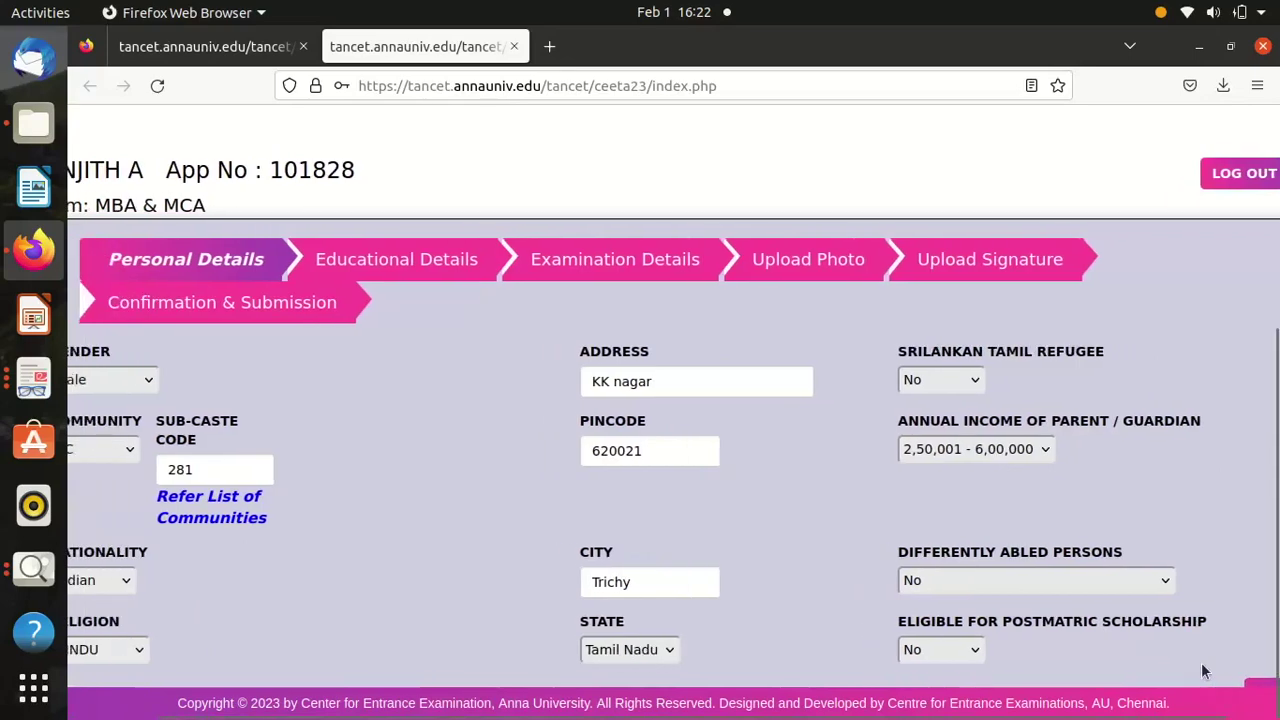
{"action": "scroll", "coordinate": [1203, 670], "scroll_direction": "right", "scroll_amount": 2}
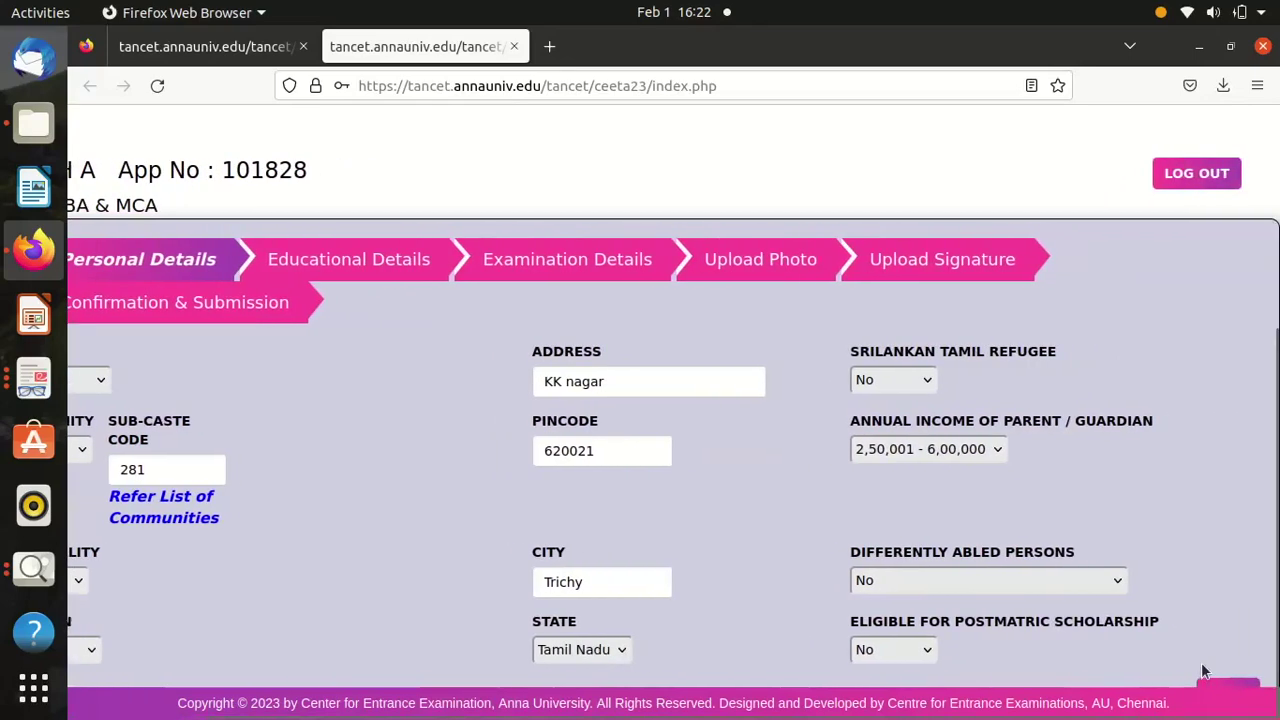
{"action": "scroll", "coordinate": [1203, 670], "scroll_direction": "left", "scroll_amount": 3}
{"action": "scroll", "coordinate": [1203, 670], "scroll_direction": "right", "scroll_amount": 2}
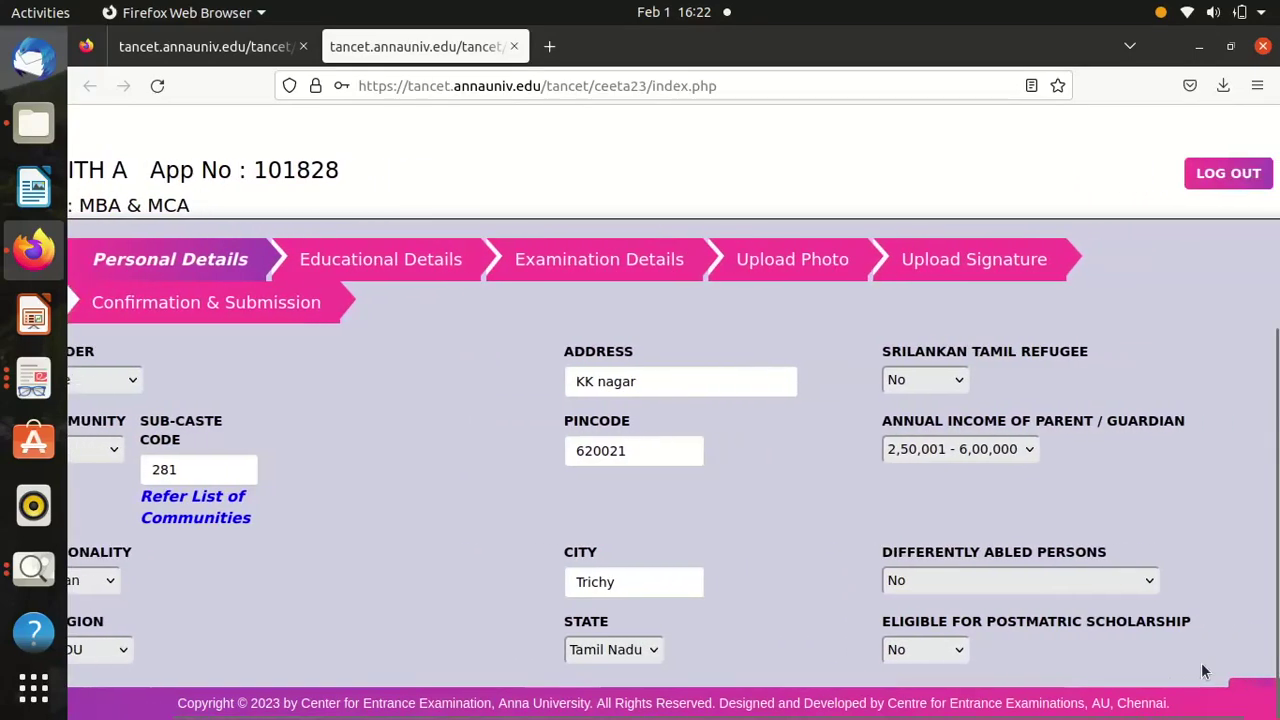
{"action": "scroll", "coordinate": [1203, 670], "scroll_direction": "left", "scroll_amount": 2}
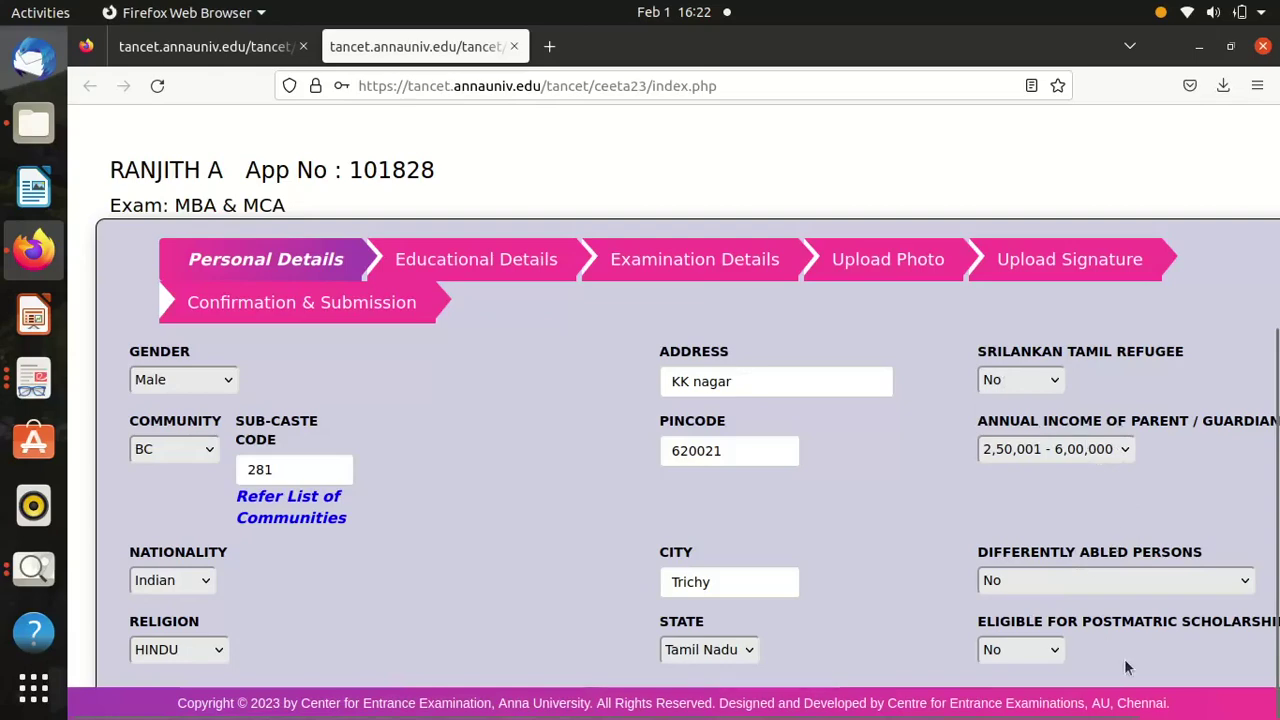
{"action": "scroll", "coordinate": [1124, 658], "scroll_direction": "right", "scroll_amount": 3}
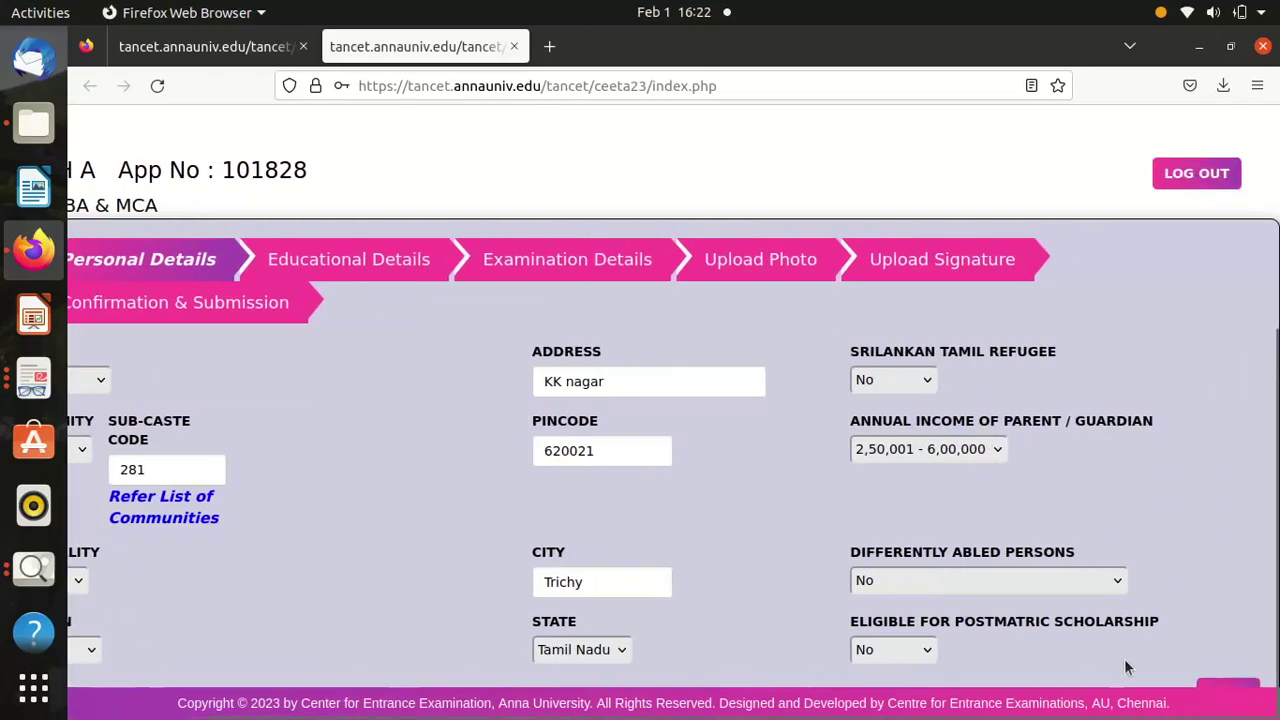
{"action": "left_click", "coordinate": [1228, 686]}
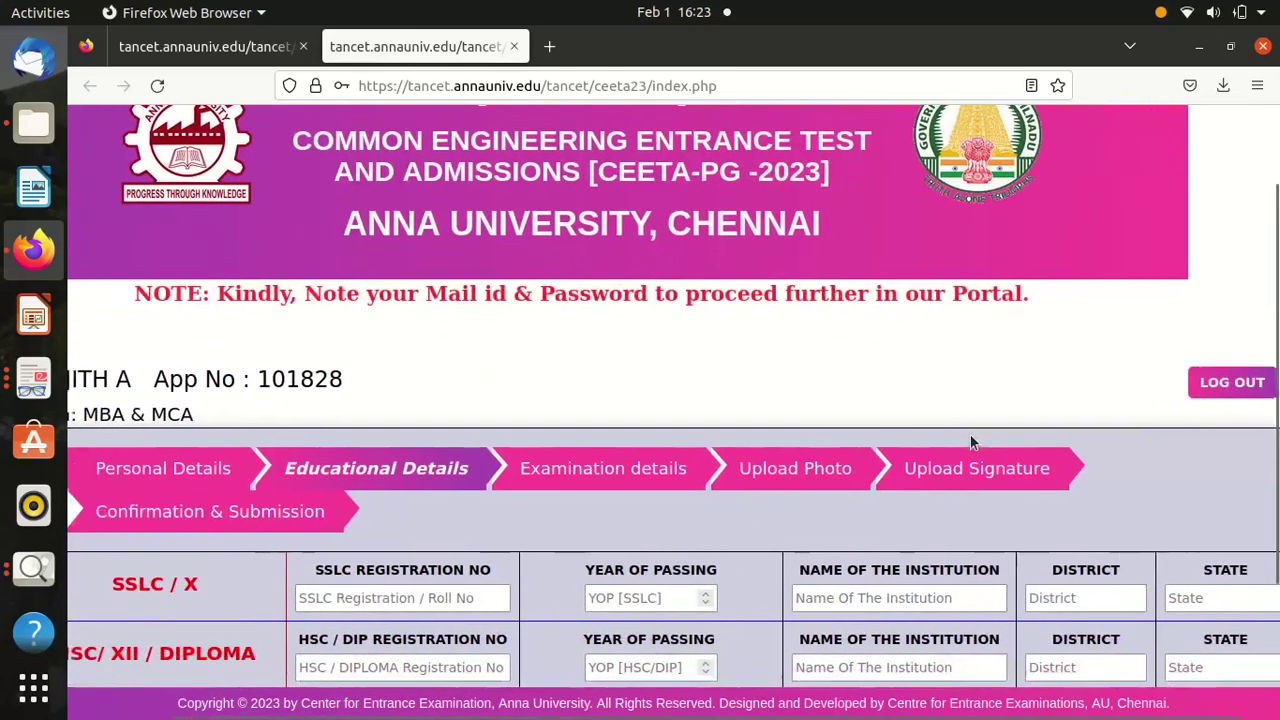
Fill in the SSLC registration number, year 2017, institution SBIOA and district Trichy.
{"action": "scroll", "coordinate": [970, 435], "scroll_direction": "down", "scroll_amount": 3}
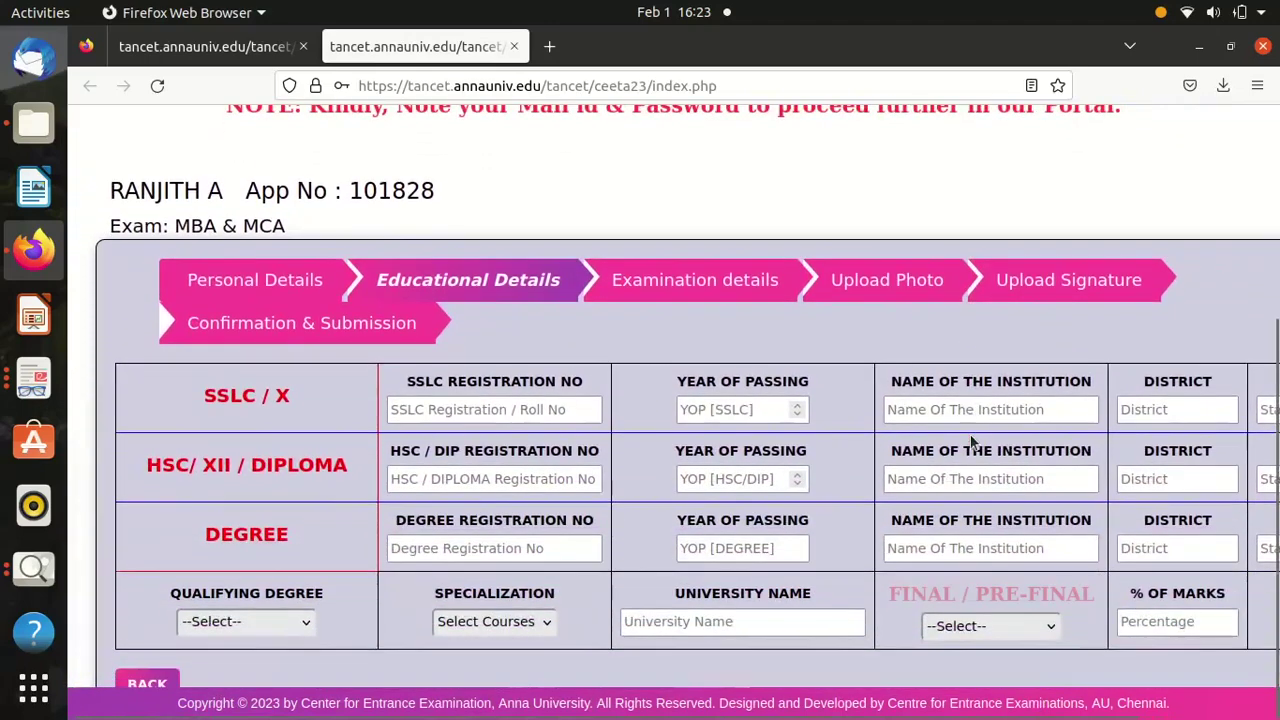
{"action": "left_click", "coordinate": [448, 405]}
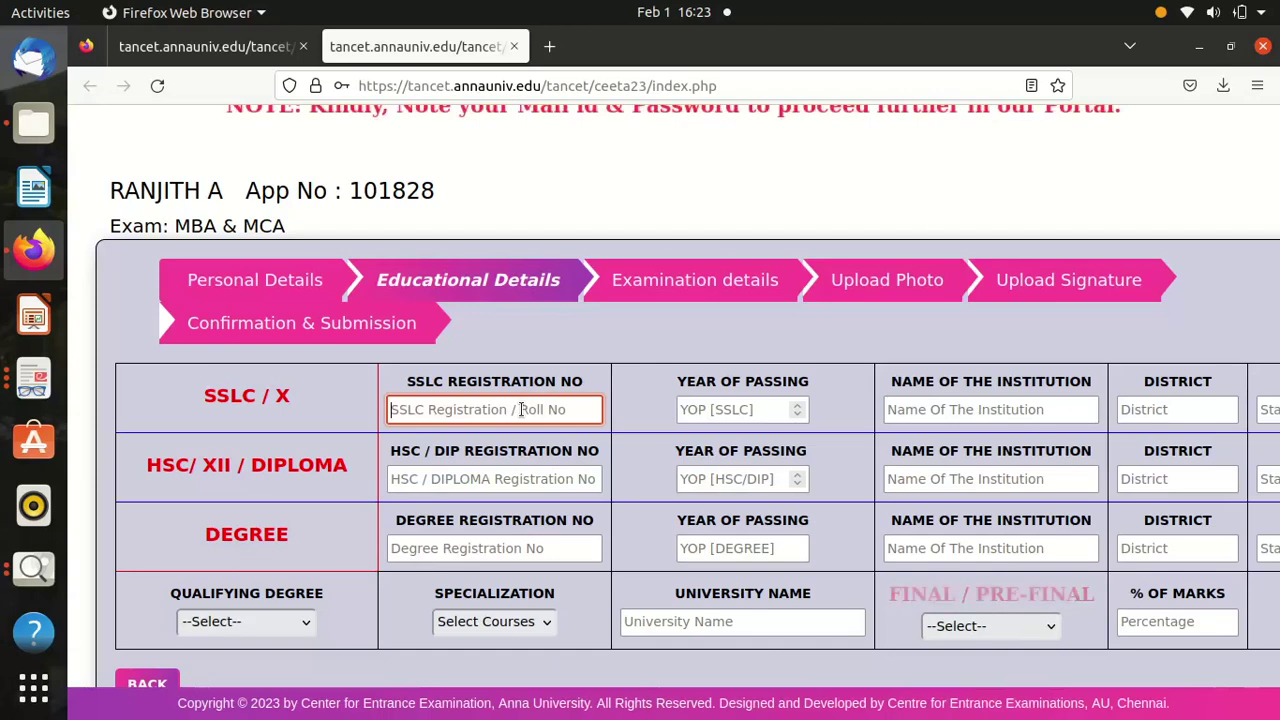
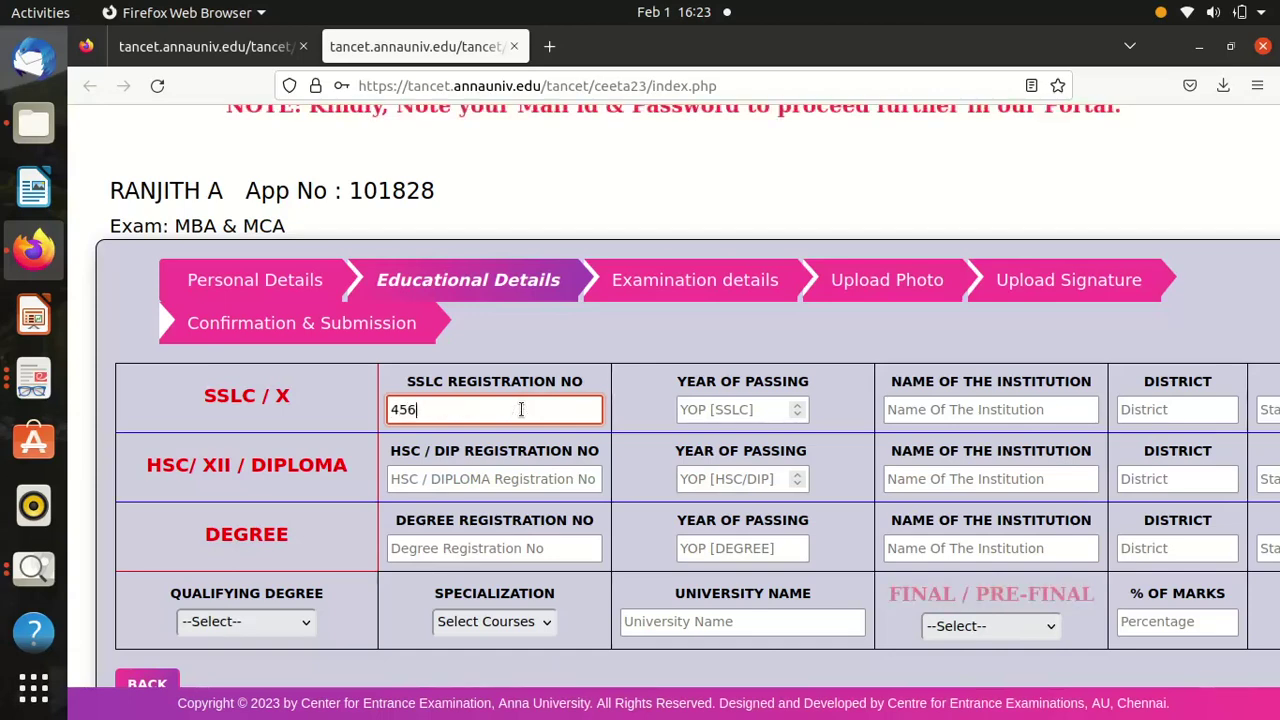
{"action": "left_click", "coordinate": [699, 411]}
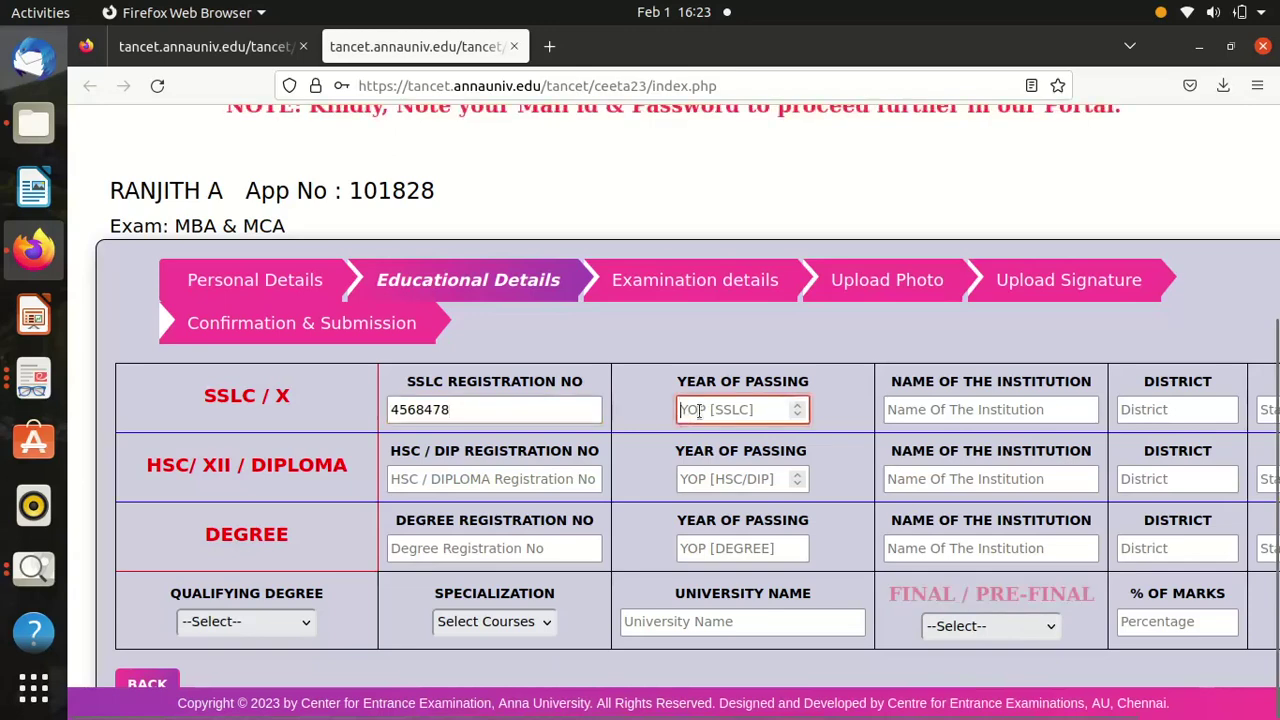
{"action": "type", "text": "20"}
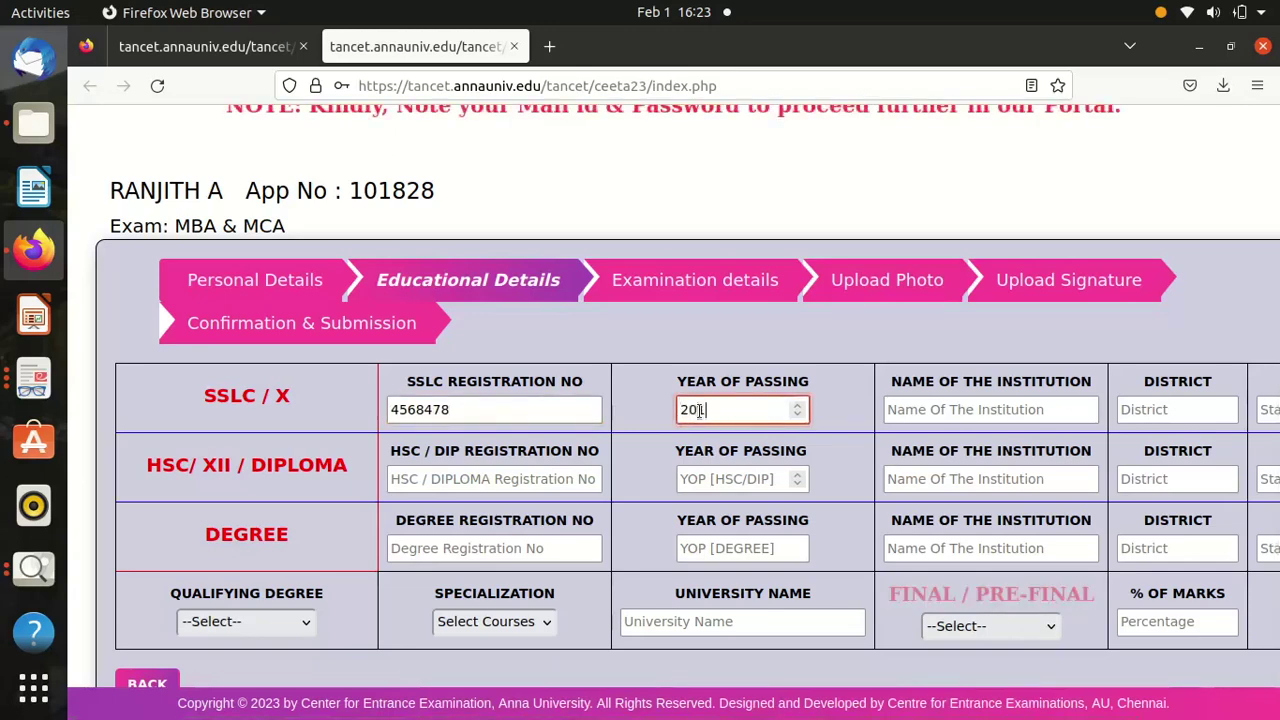
{"action": "type", "text": "15"}
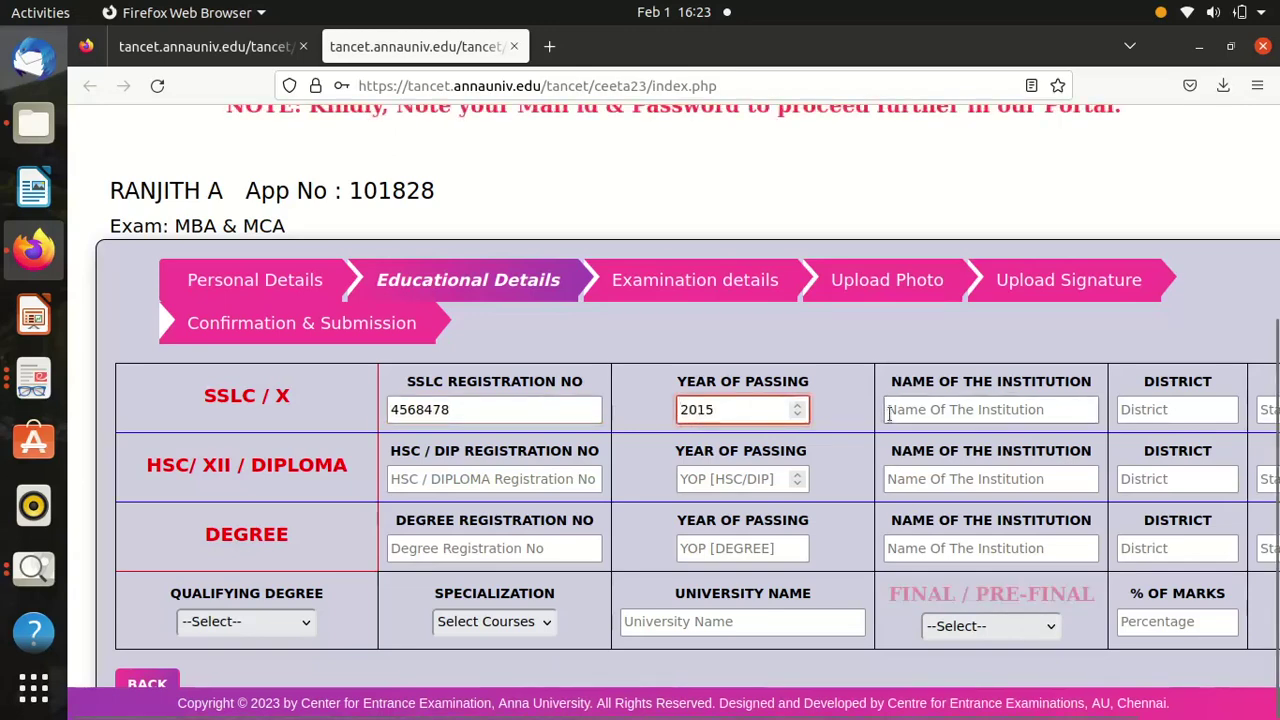
{"action": "key", "text": "BackSpace"}
{"action": "left_click", "coordinate": [1020, 412]}
{"action": "type", "text": "KYCG"}
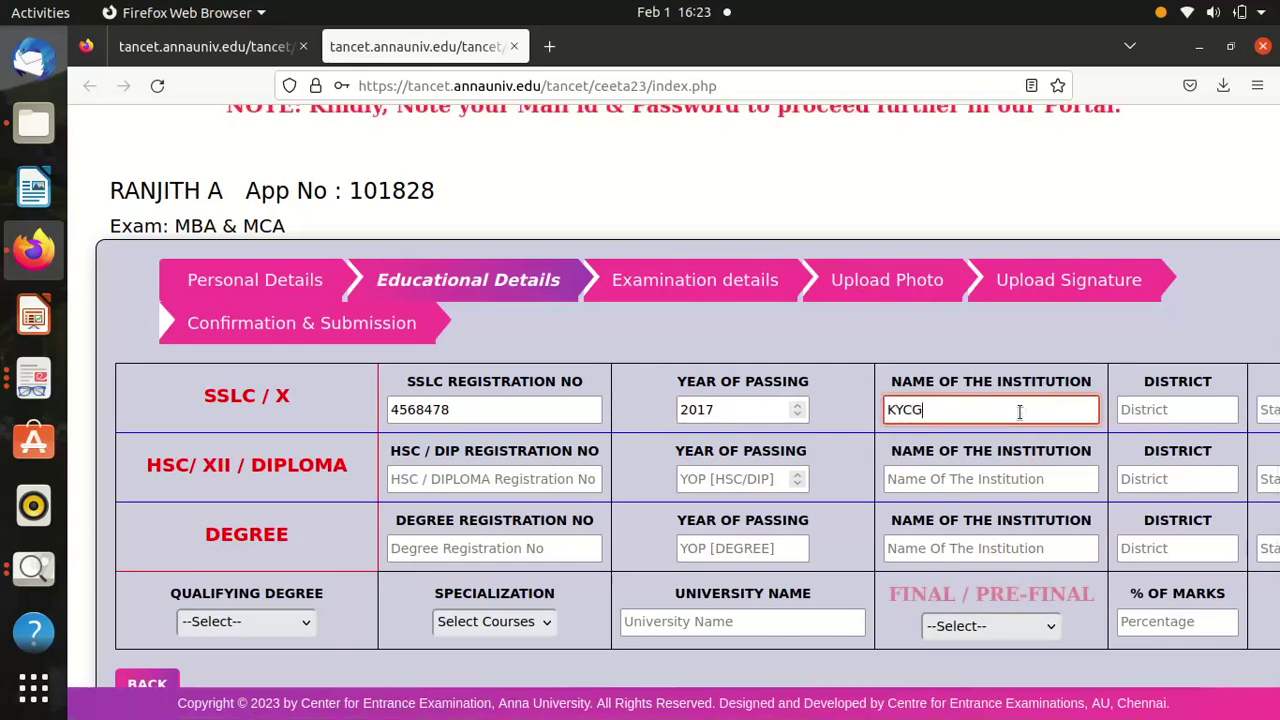
{"action": "key", "text": "BackSpace"}
{"action": "key", "text": "BackSpace"}
{"action": "key", "text": "BackSpace"}
{"action": "key", "text": "BackSpace"}
{"action": "type", "text": "SBIOA"}
{"action": "left_click", "coordinate": [1176, 411]}
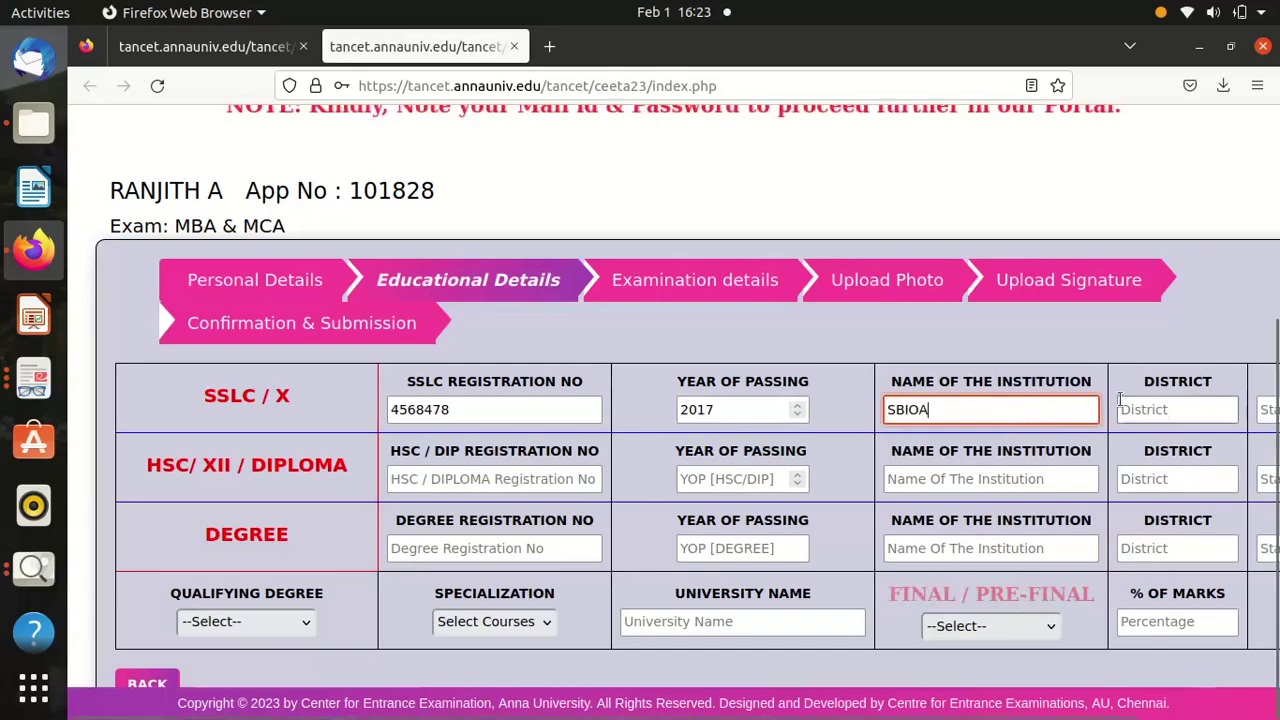
{"action": "type", "text": "Tr"}
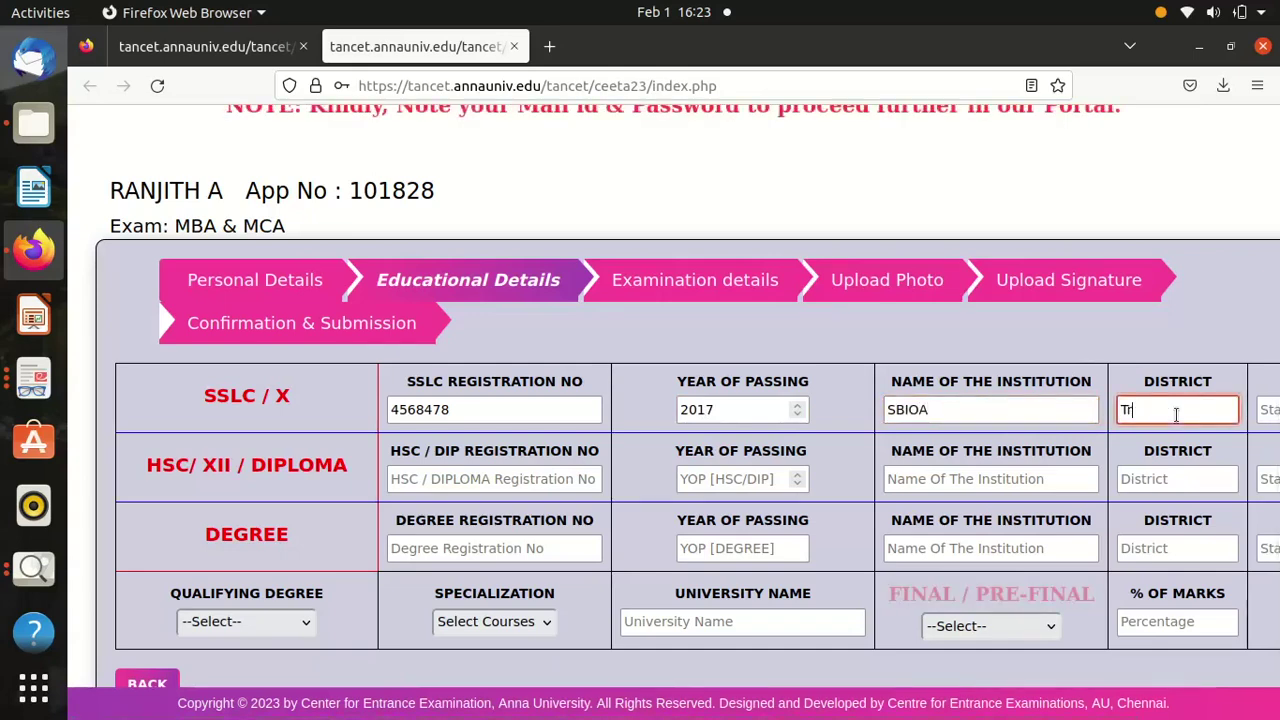
{"action": "type", "text": "ichy"}
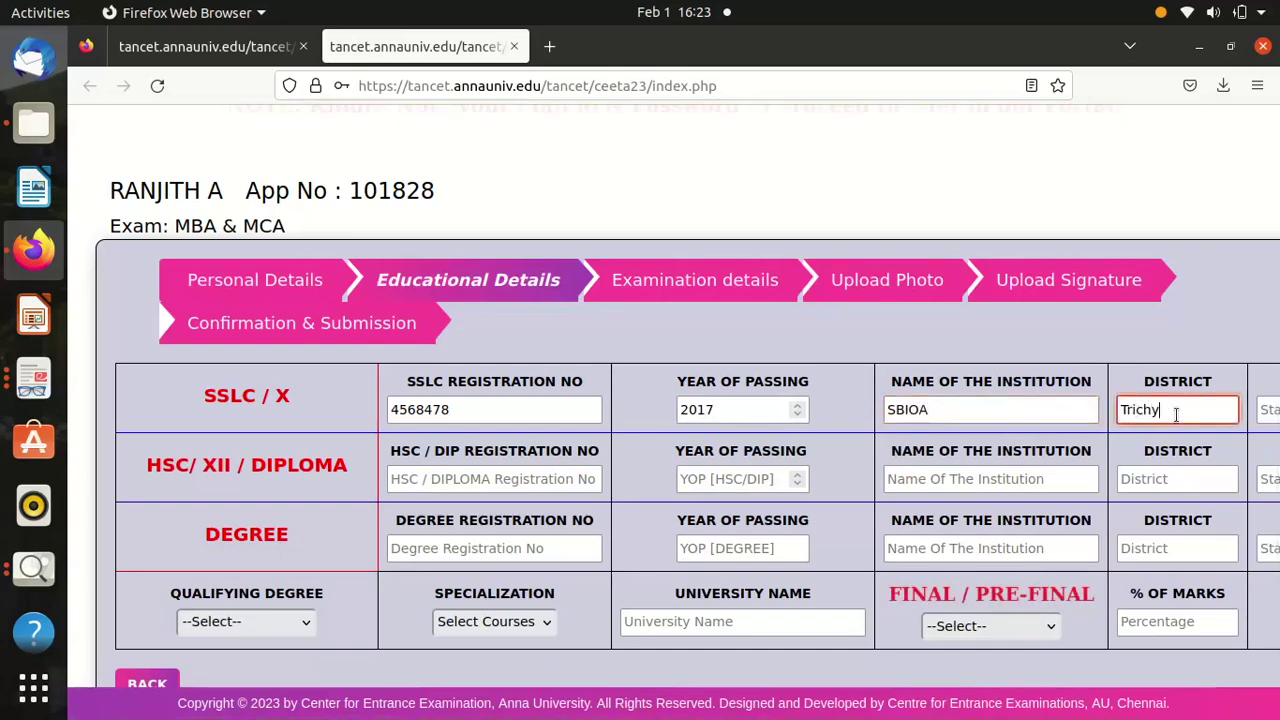
Enter Trichy as the district for the HSC and degree qualifications.
{"action": "left_click", "coordinate": [1176, 470]}
{"action": "type", "text": "Trc"}
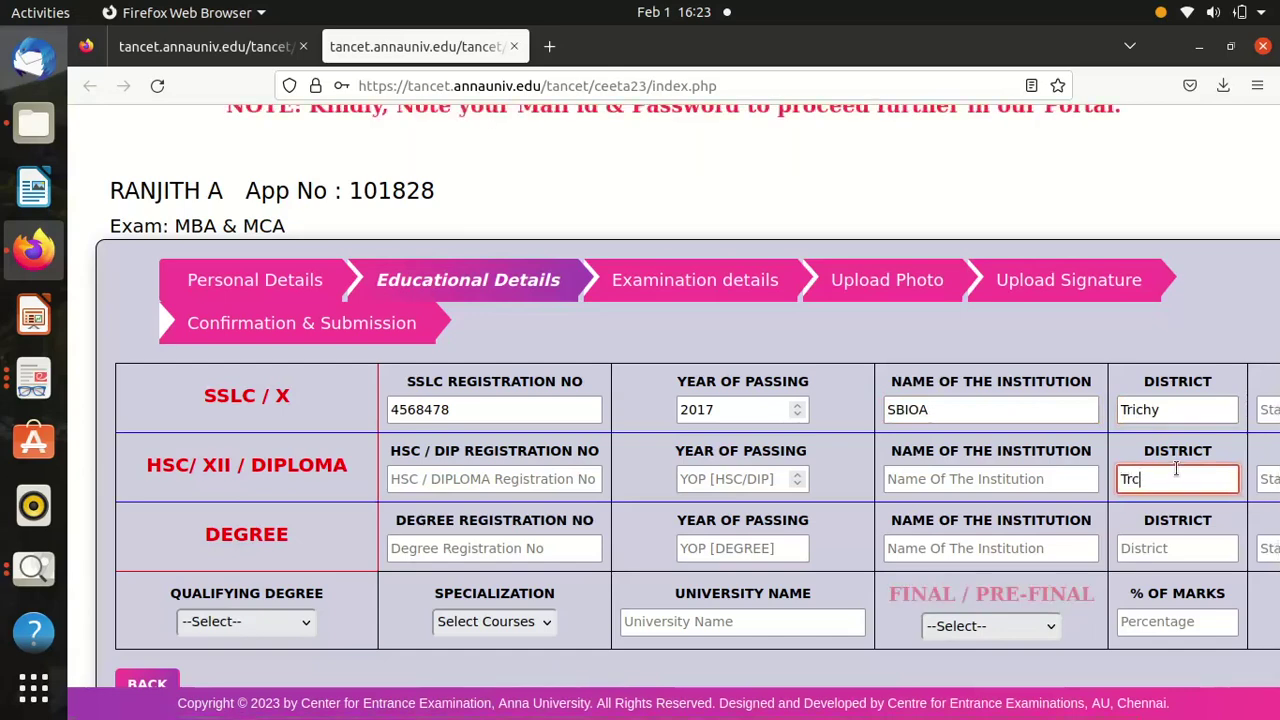
{"action": "type", "text": "u"}
{"action": "key", "text": "BackSpace"}
{"action": "key", "text": "BackSpace"}
{"action": "type", "text": "ichy"}
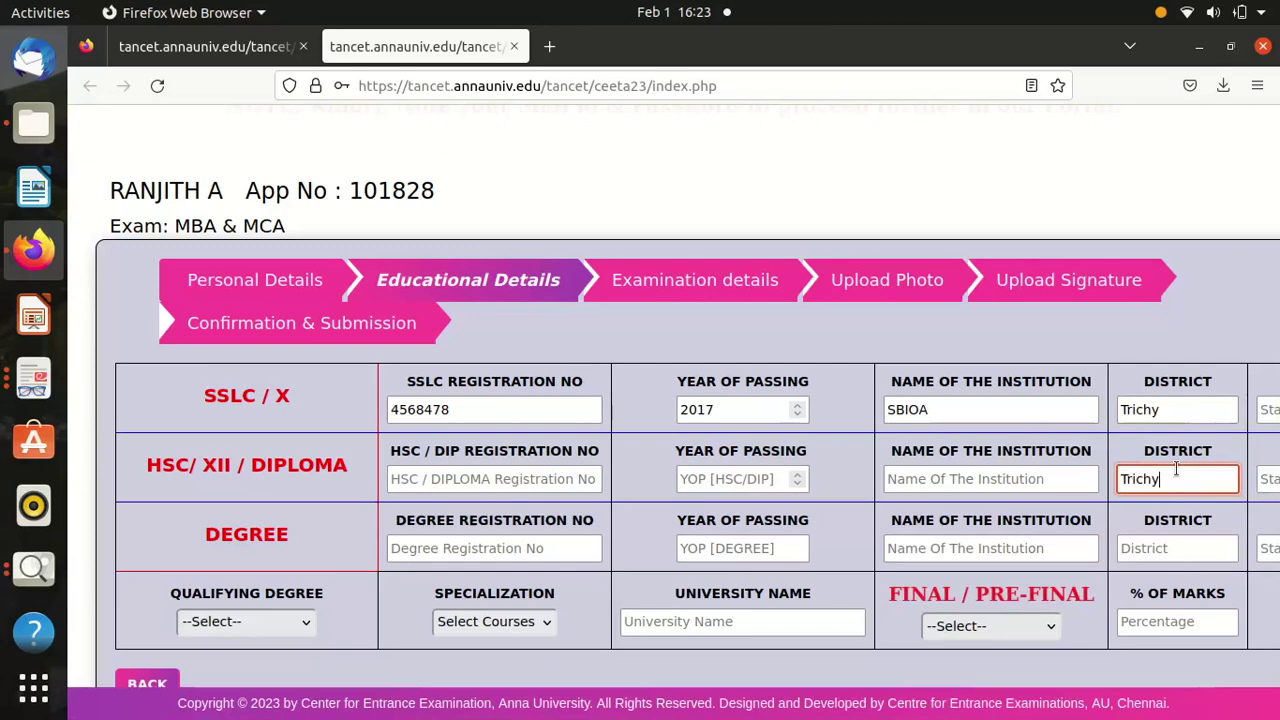
{"action": "left_click", "coordinate": [1150, 548]}
{"action": "type", "text": "Tr"}
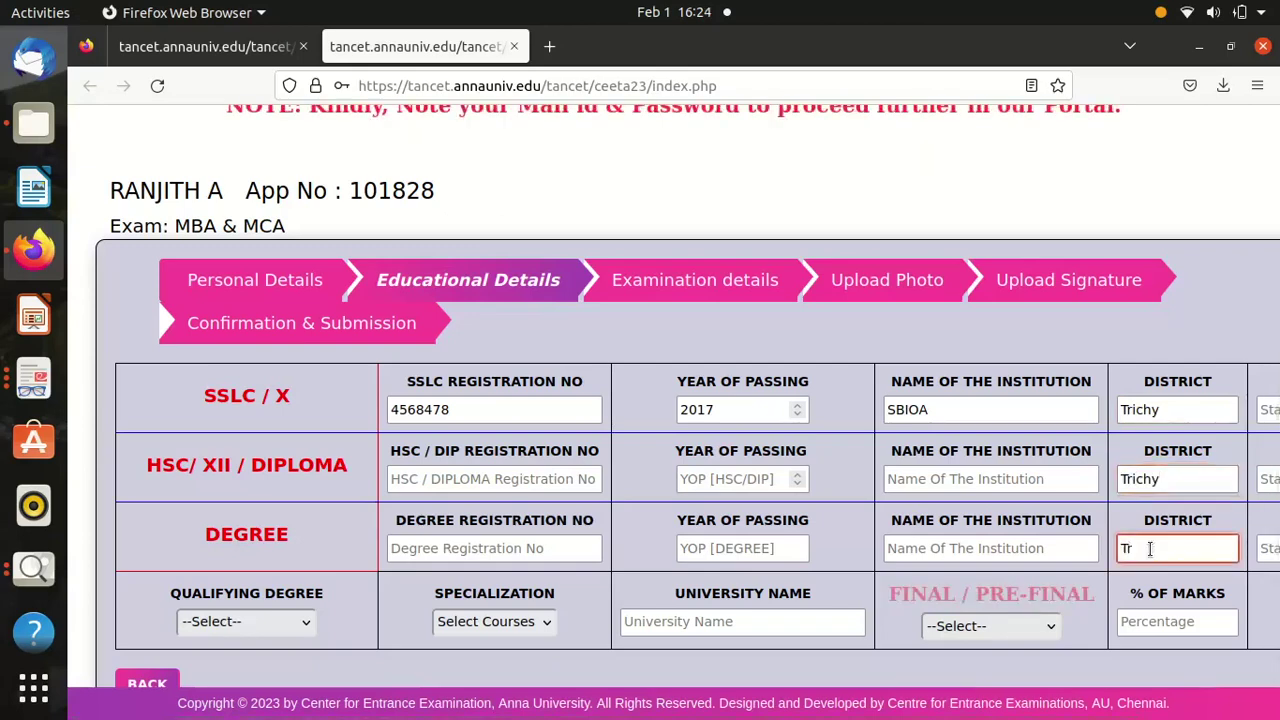
{"action": "type", "text": "ichy"}
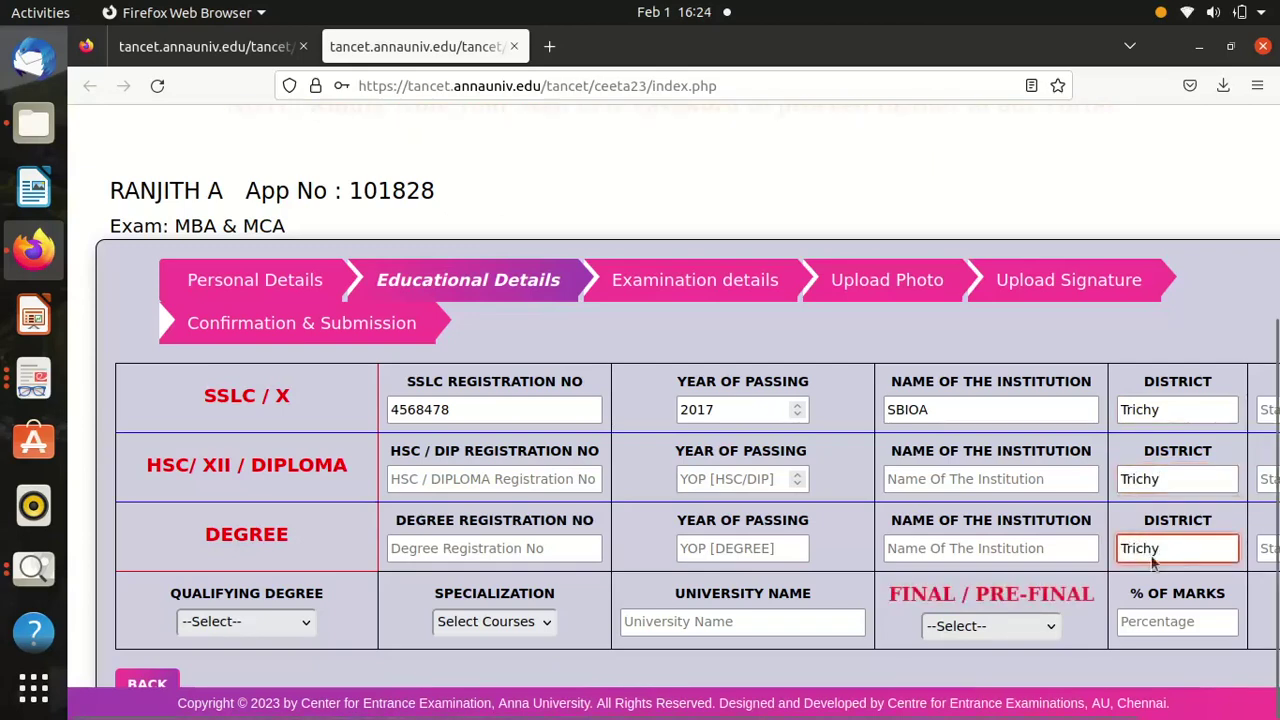
{"action": "left_click", "coordinate": [1157, 620]}
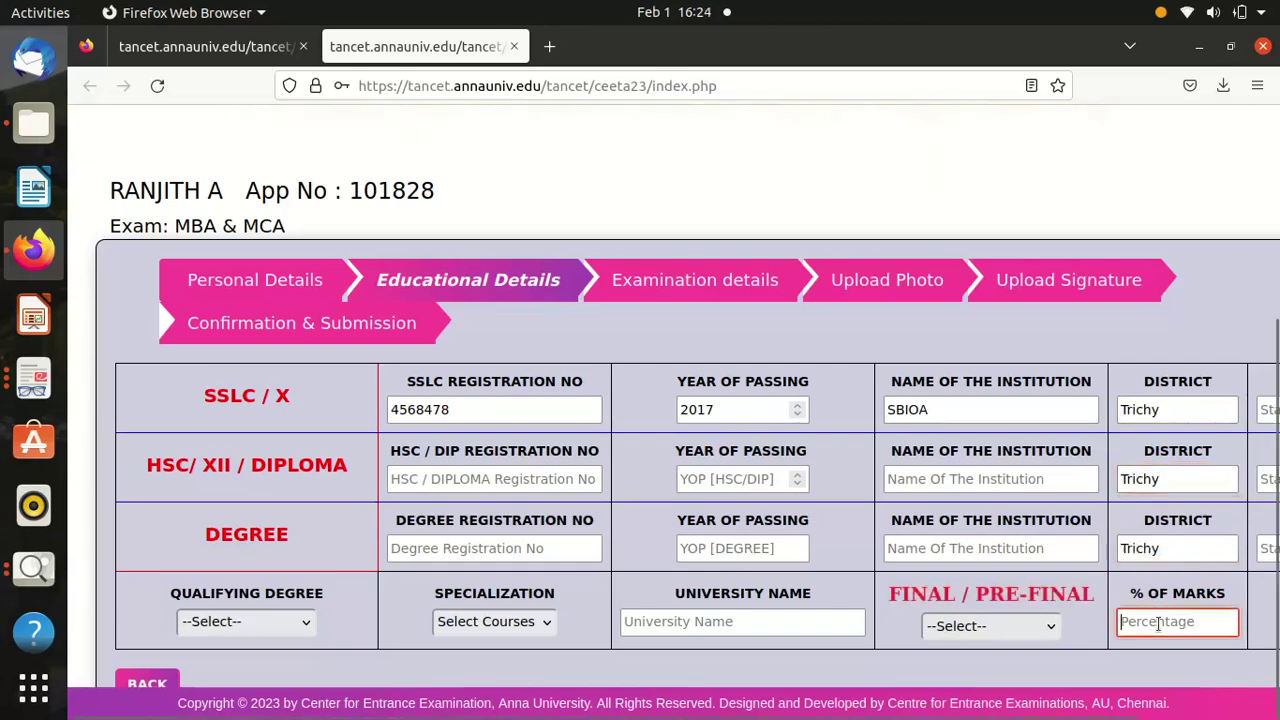
Enter Tamilnadu as the state for the SSLC, HSC and degree qualifications.
{"action": "left_click", "coordinate": [1262, 410]}
{"action": "type", "text": "Ta"}
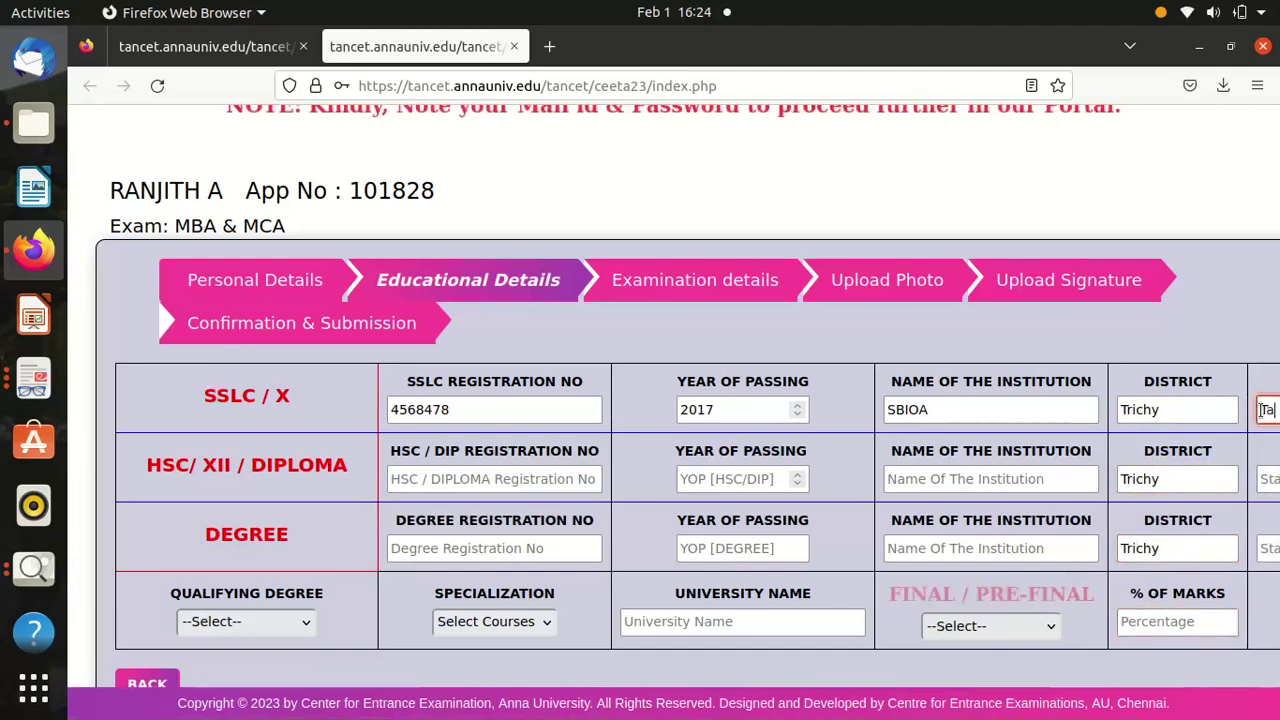
{"action": "type", "text": "milnadu"}
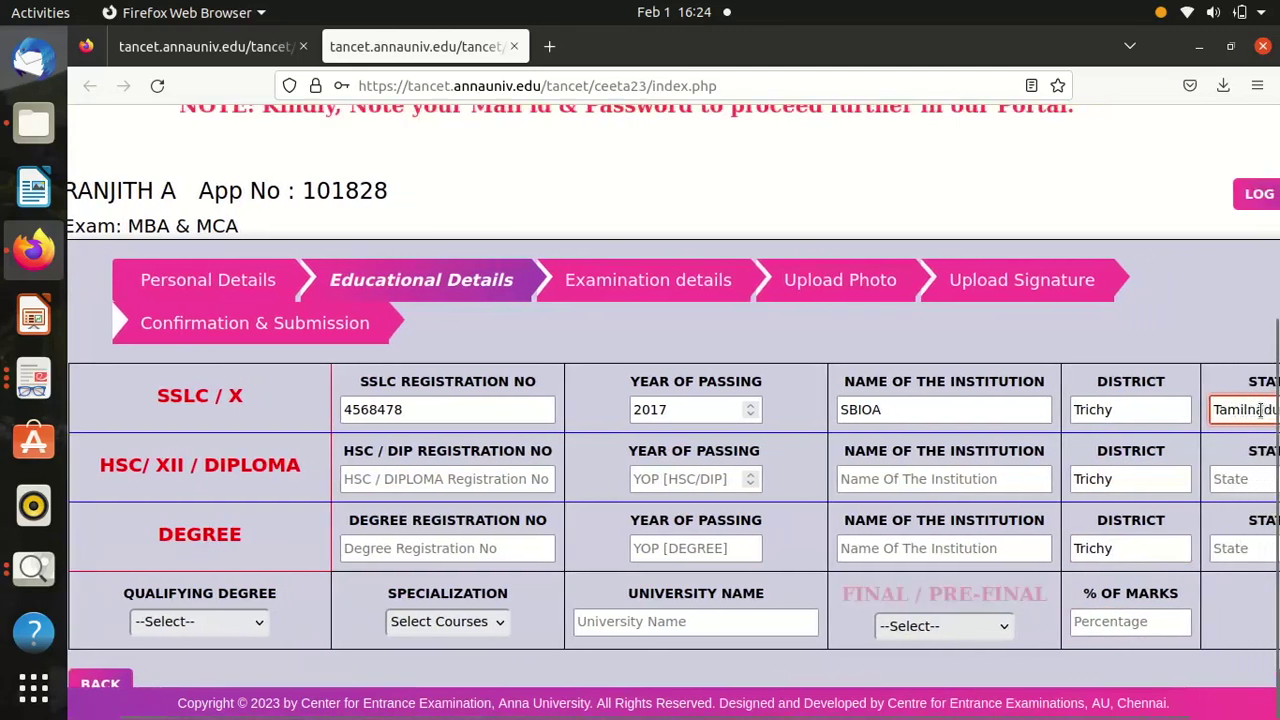
{"action": "left_click", "coordinate": [1258, 472]}
{"action": "type", "text": "Ta"}
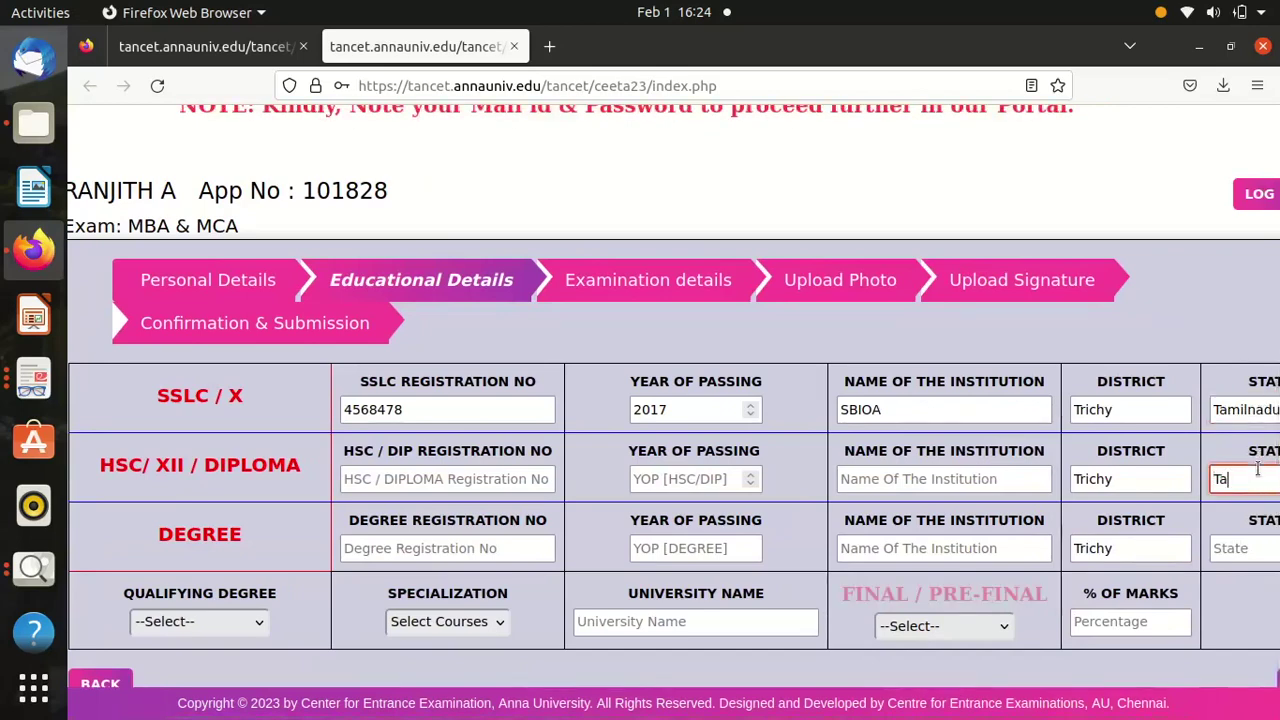
{"action": "type", "text": "milnadu"}
{"action": "left_click", "coordinate": [1228, 556]}
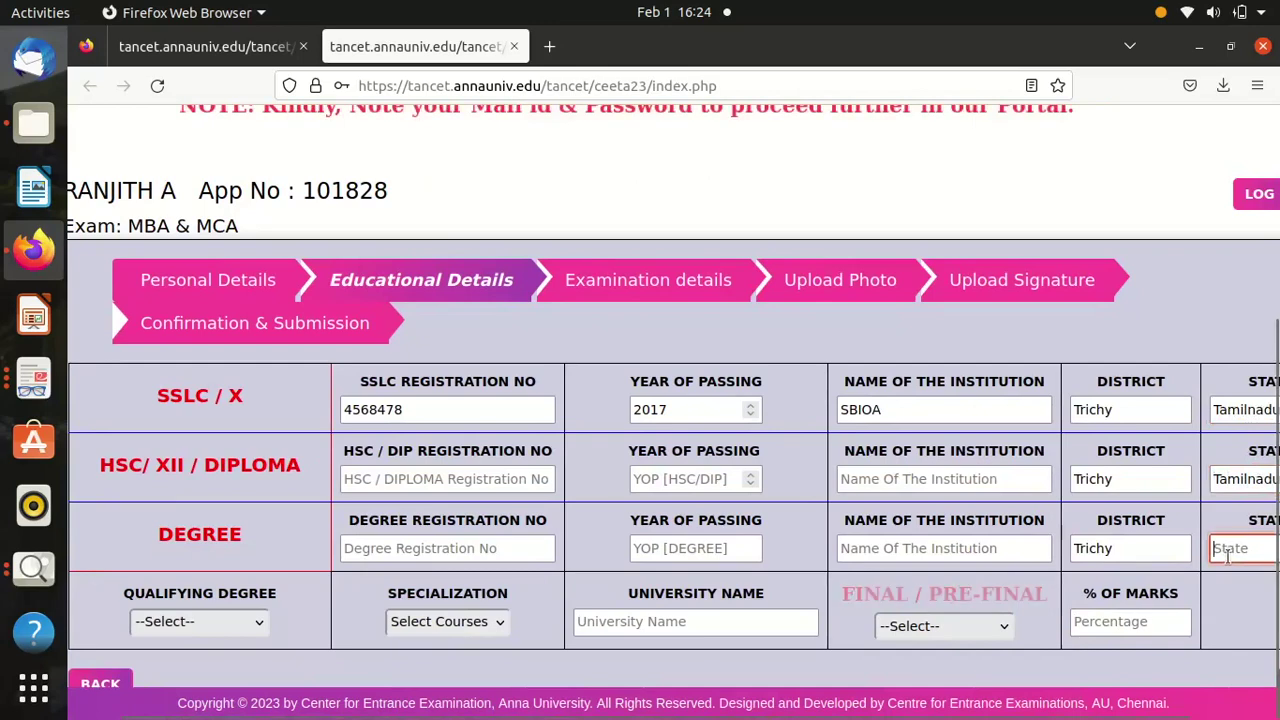
{"action": "type", "text": "Tam"}
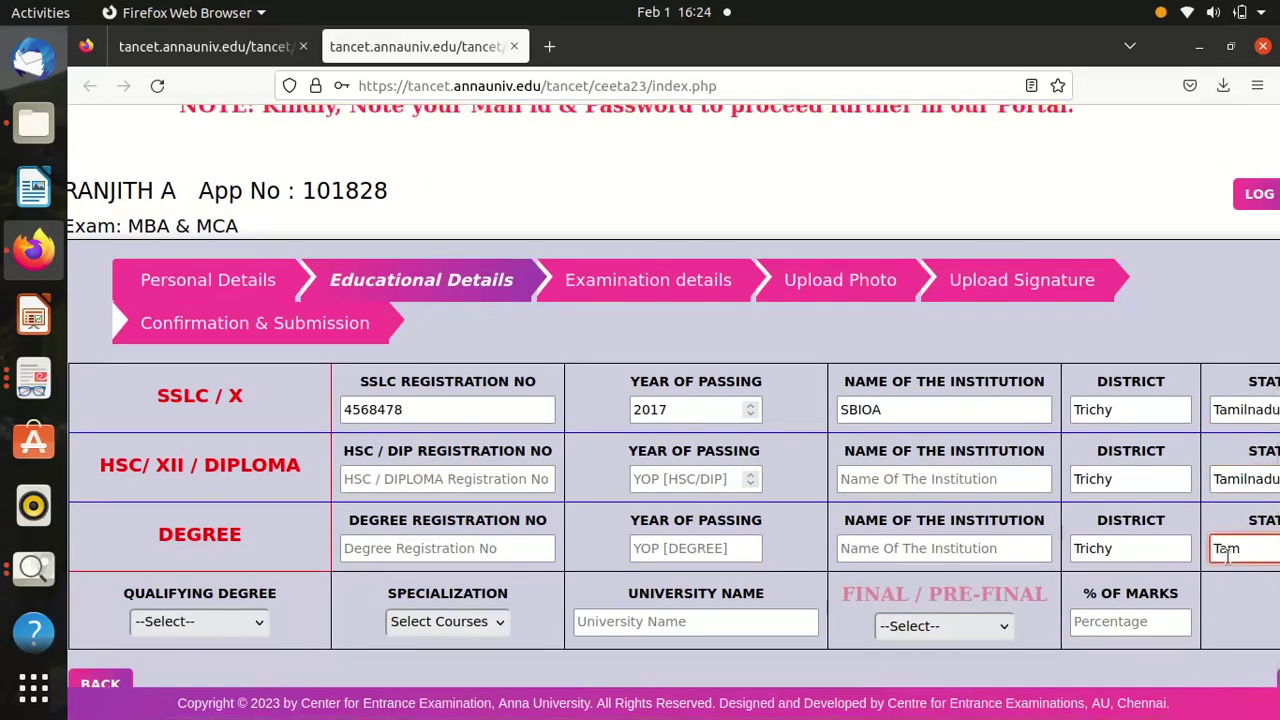
{"action": "type", "text": "ilndu"}
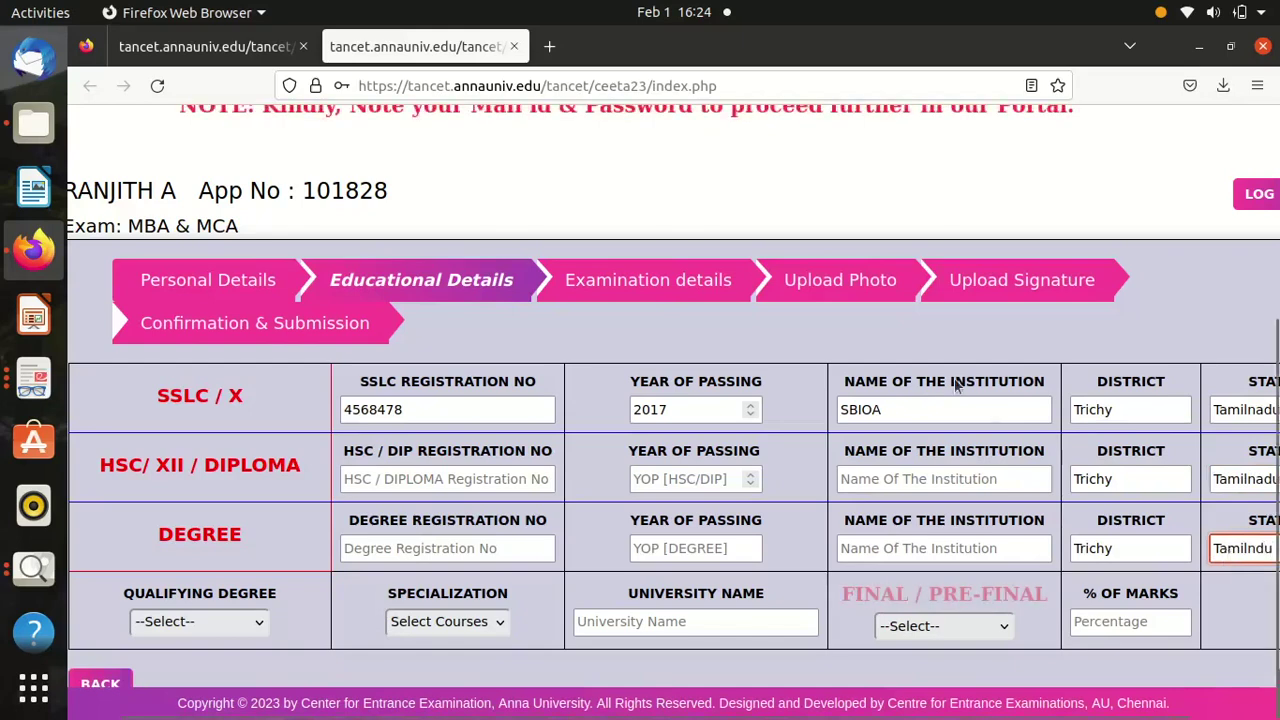
Name the HSC institution Alpha mAtric and the degree institution JAM BISH HOLY JOSH.
{"action": "left_click", "coordinate": [906, 481]}
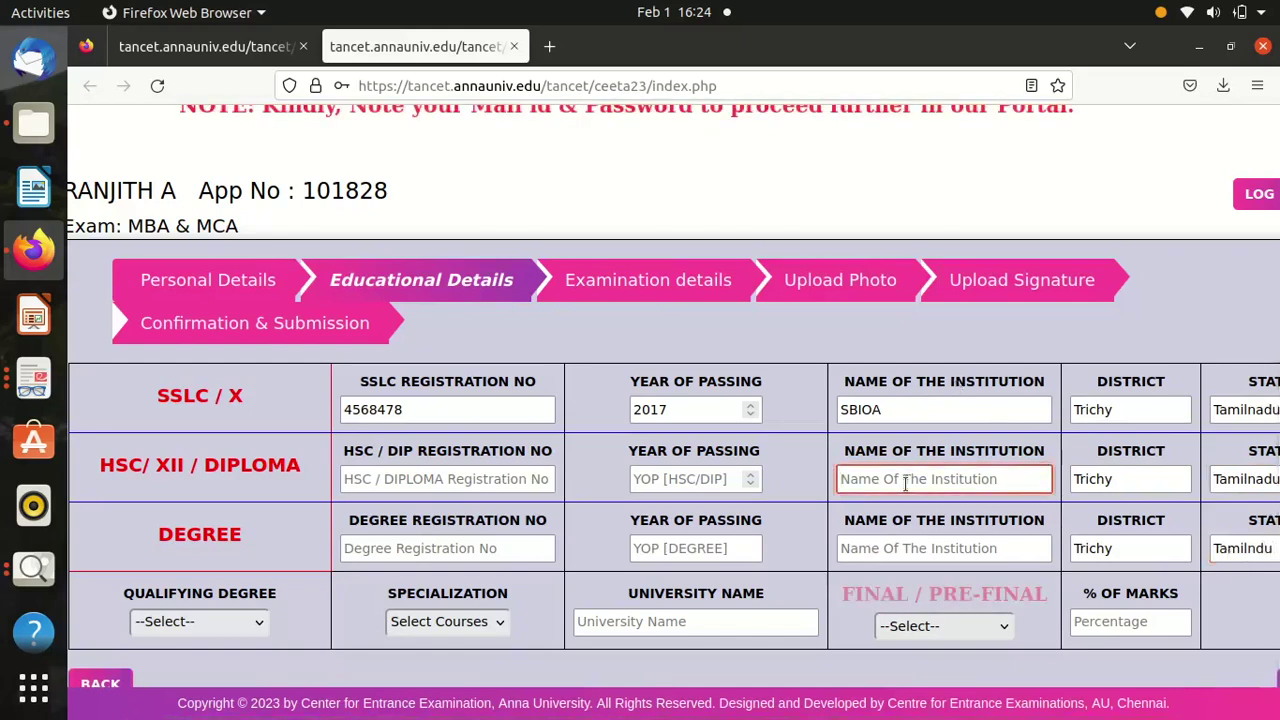
{"action": "type", "text": "Al"}
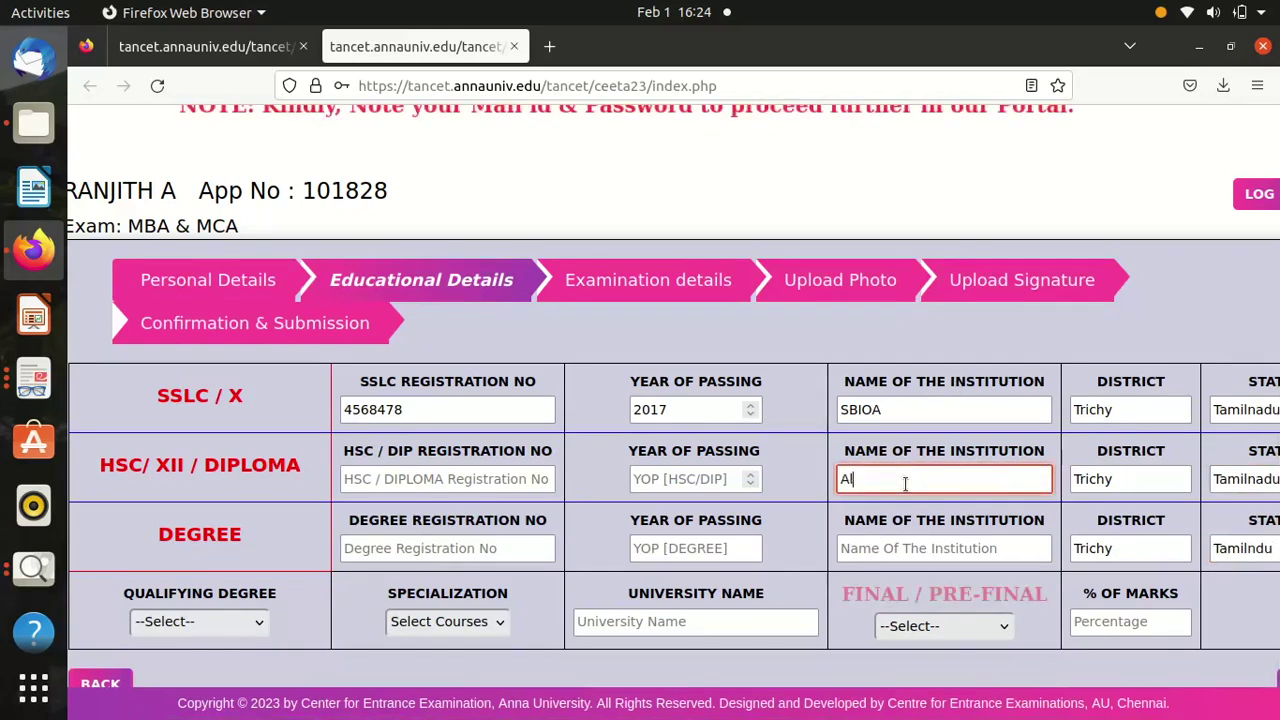
{"action": "type", "text": "pha mAtric"}
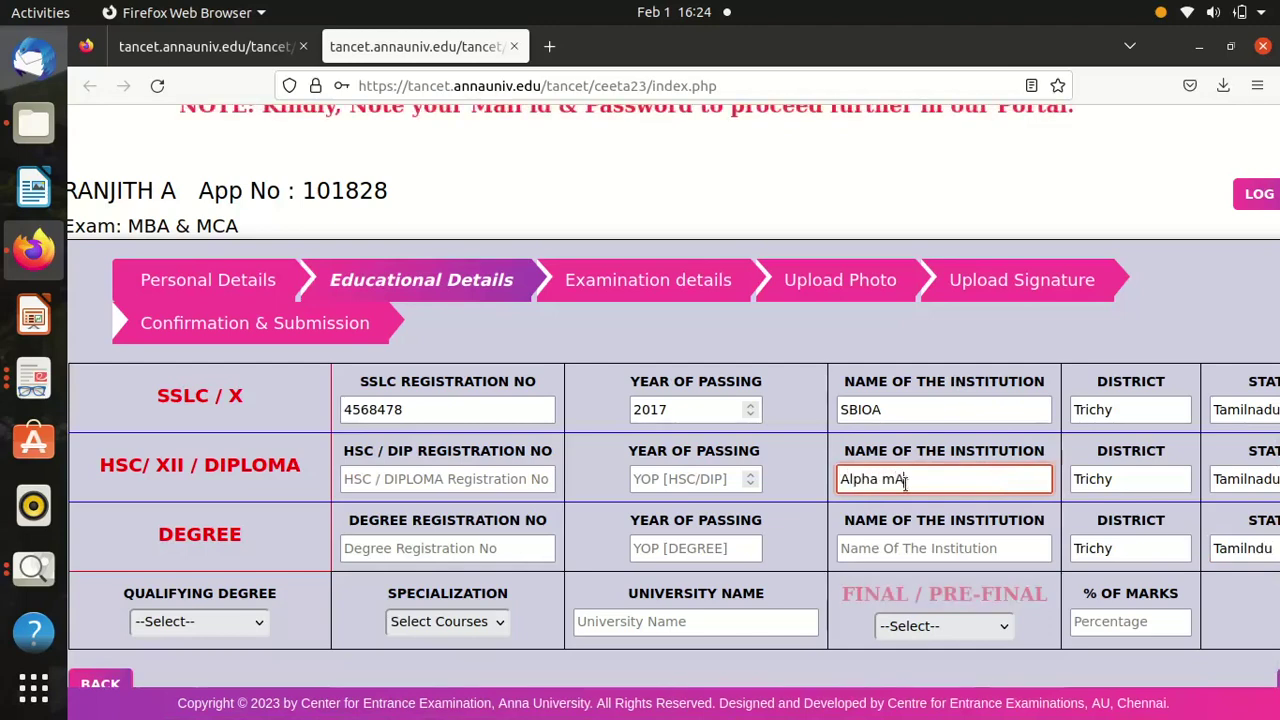
{"action": "left_click", "coordinate": [889, 548]}
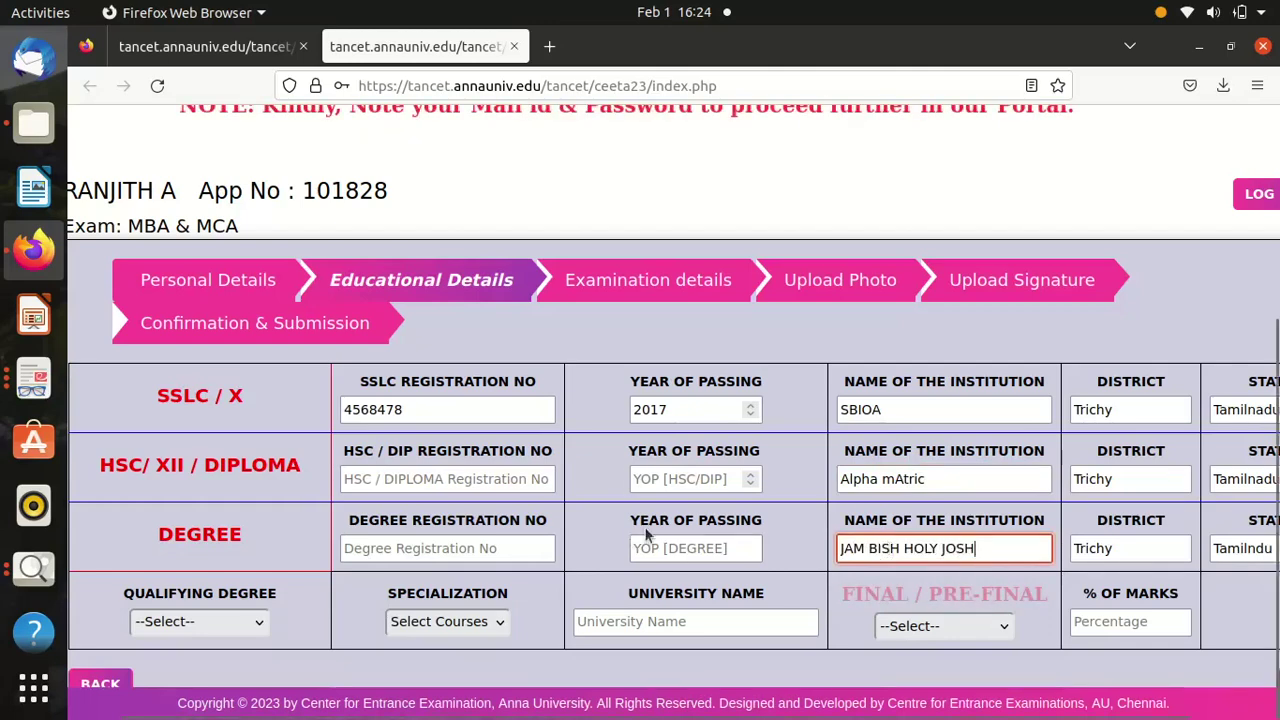
{"action": "left_click", "coordinate": [686, 481]}
Enter 2019 as the HSC passing year and 2022 as the degree passing year.
{"action": "type", "text": "2019"}
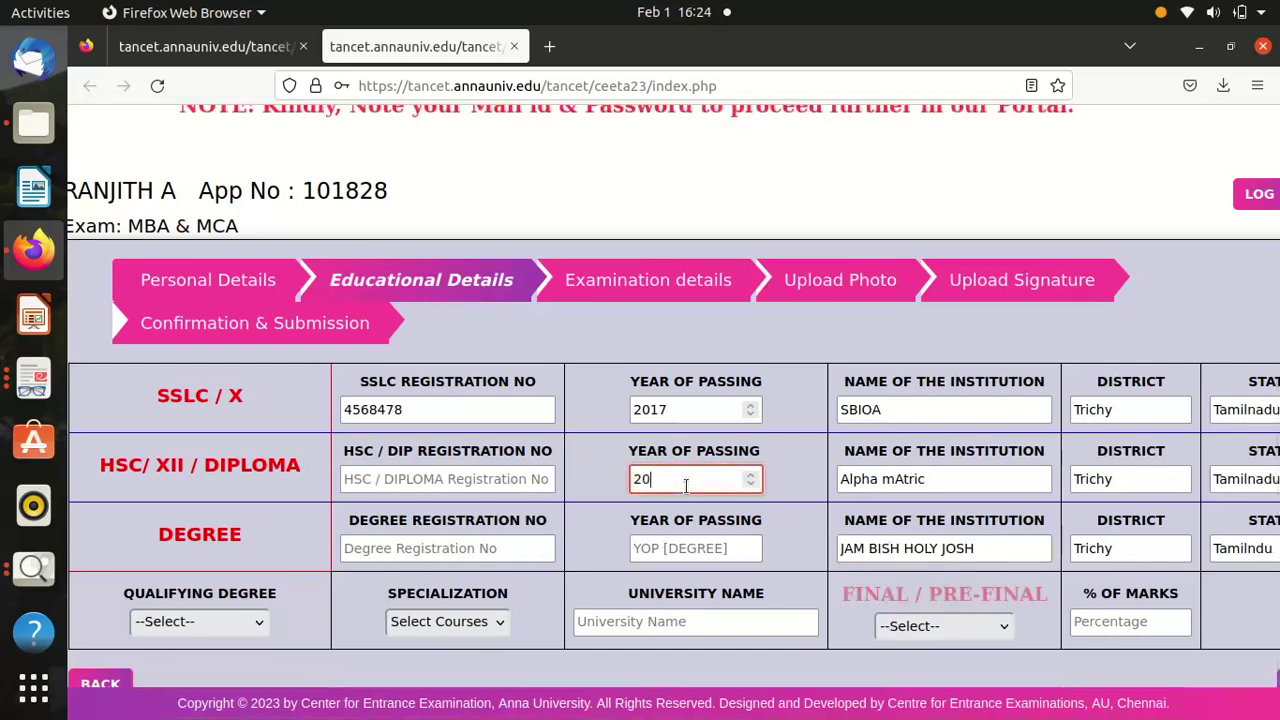
{"action": "left_click", "coordinate": [678, 548]}
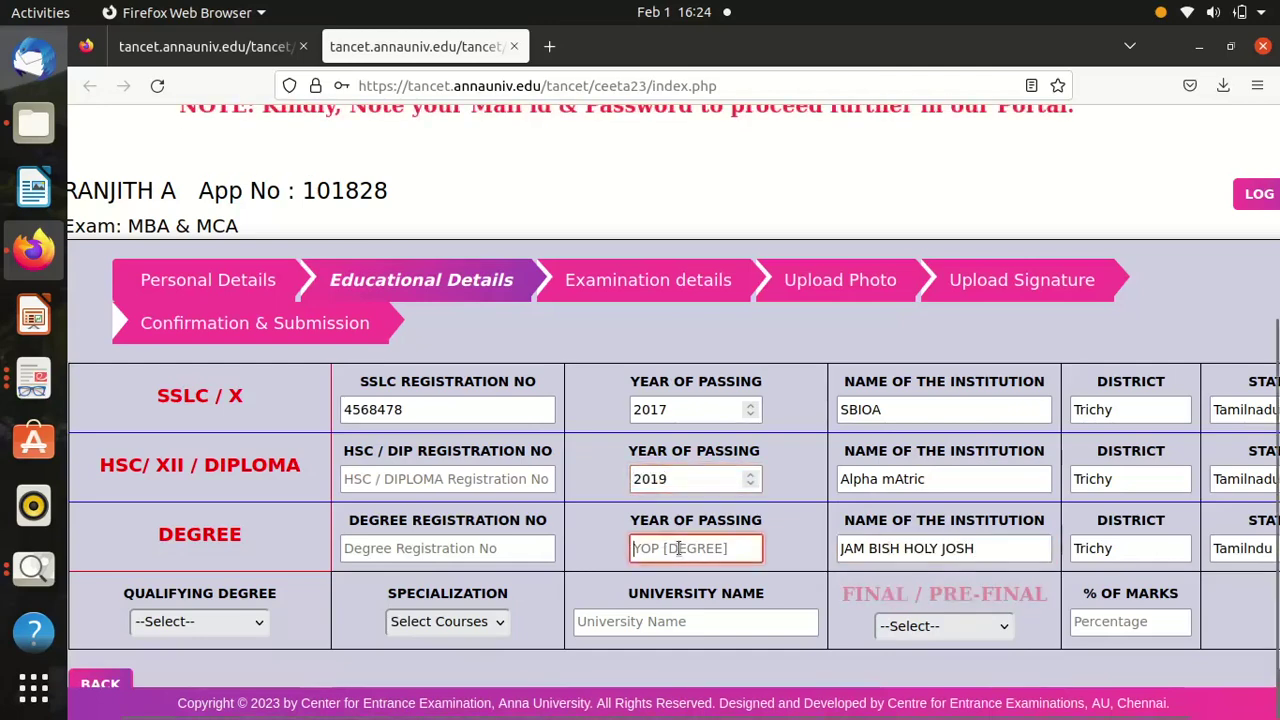
{"action": "type", "text": "2022"}
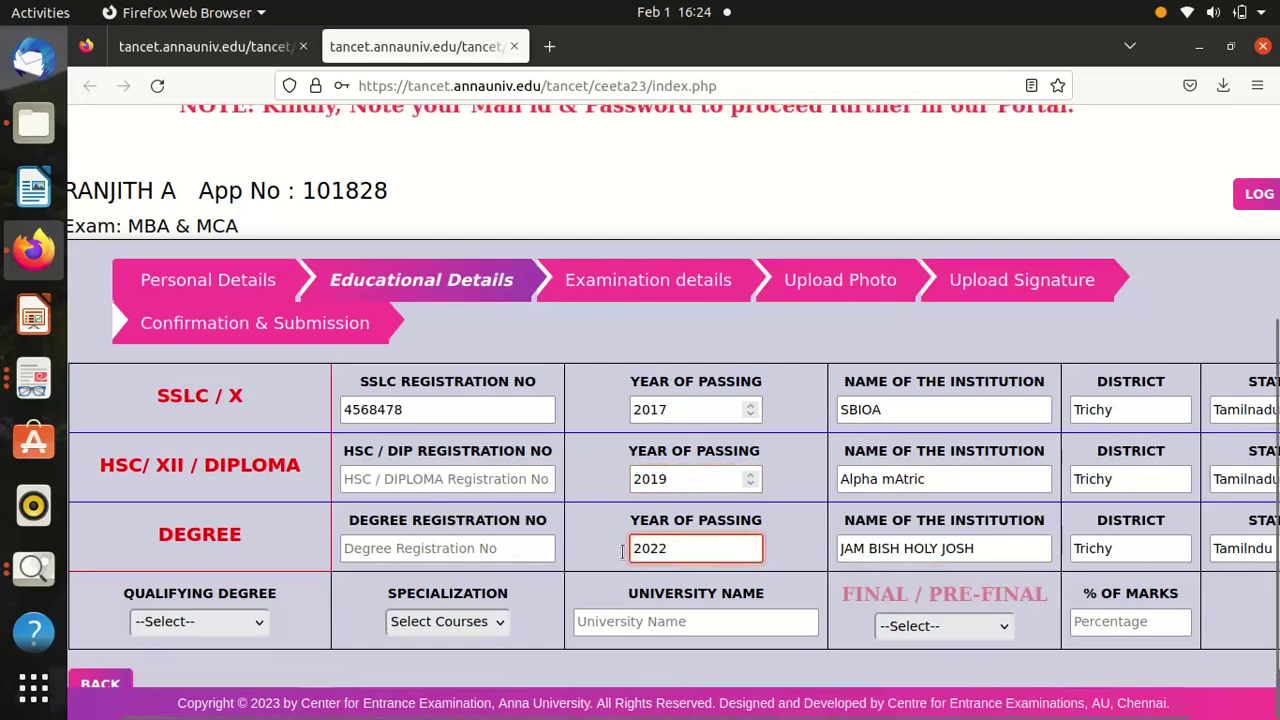
Fill in the degree and HSC registration numbers.
{"action": "left_click", "coordinate": [447, 545]}
{"action": "type", "text": "554545444"}
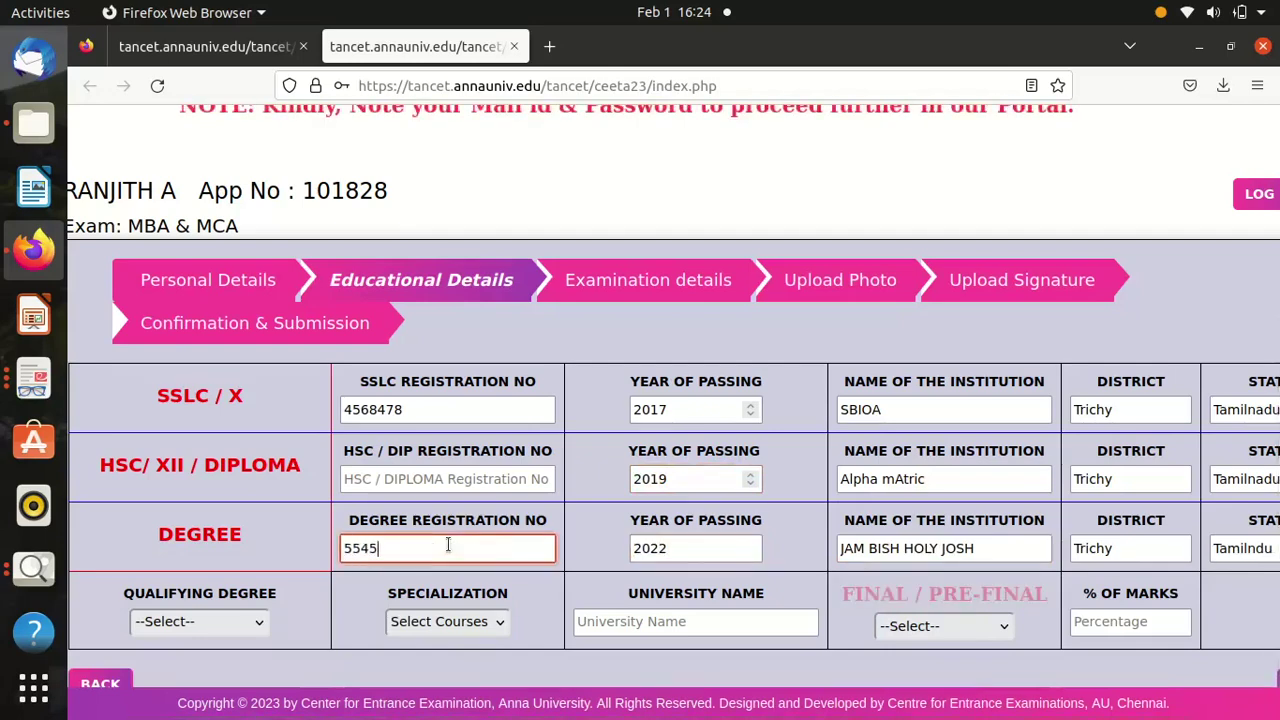
{"action": "left_click", "coordinate": [444, 479]}
{"action": "type", "text": "5454545544"}
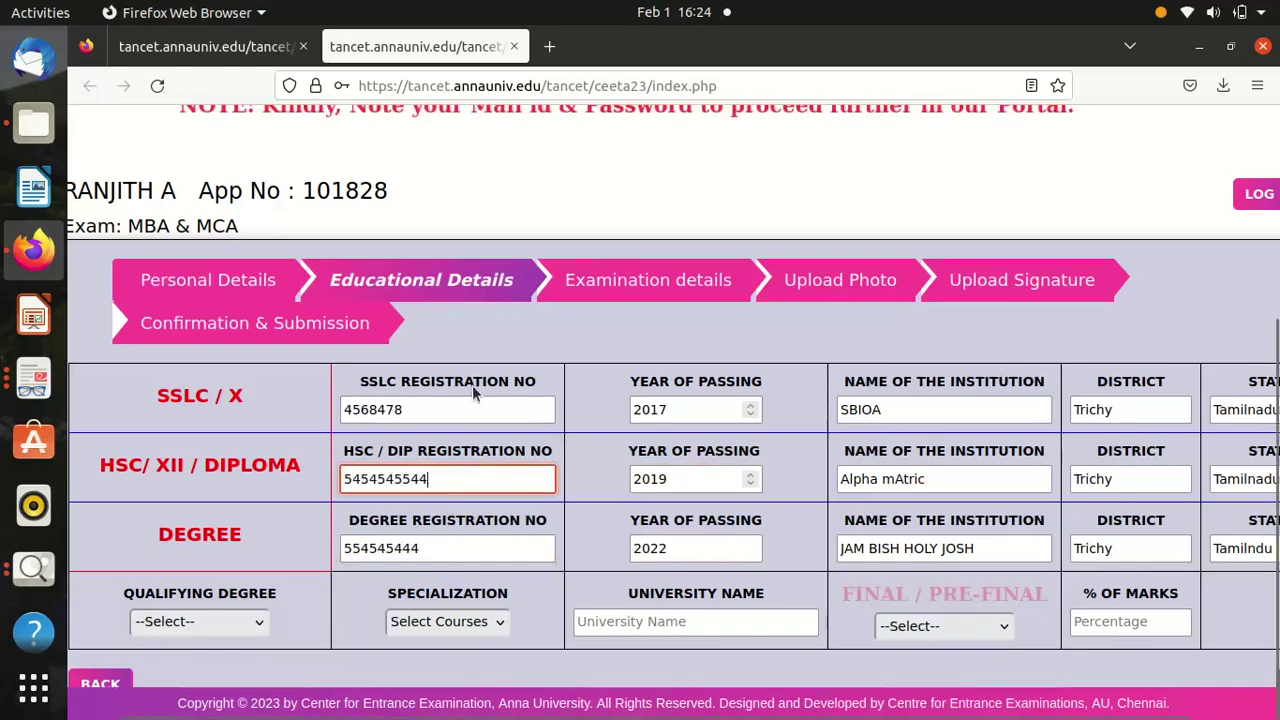
{"action": "key", "text": "BackSpace"}
{"action": "key", "text": "BackSpace"}
{"action": "key", "text": "BackSpace"}
{"action": "key", "text": "BackSpace"}
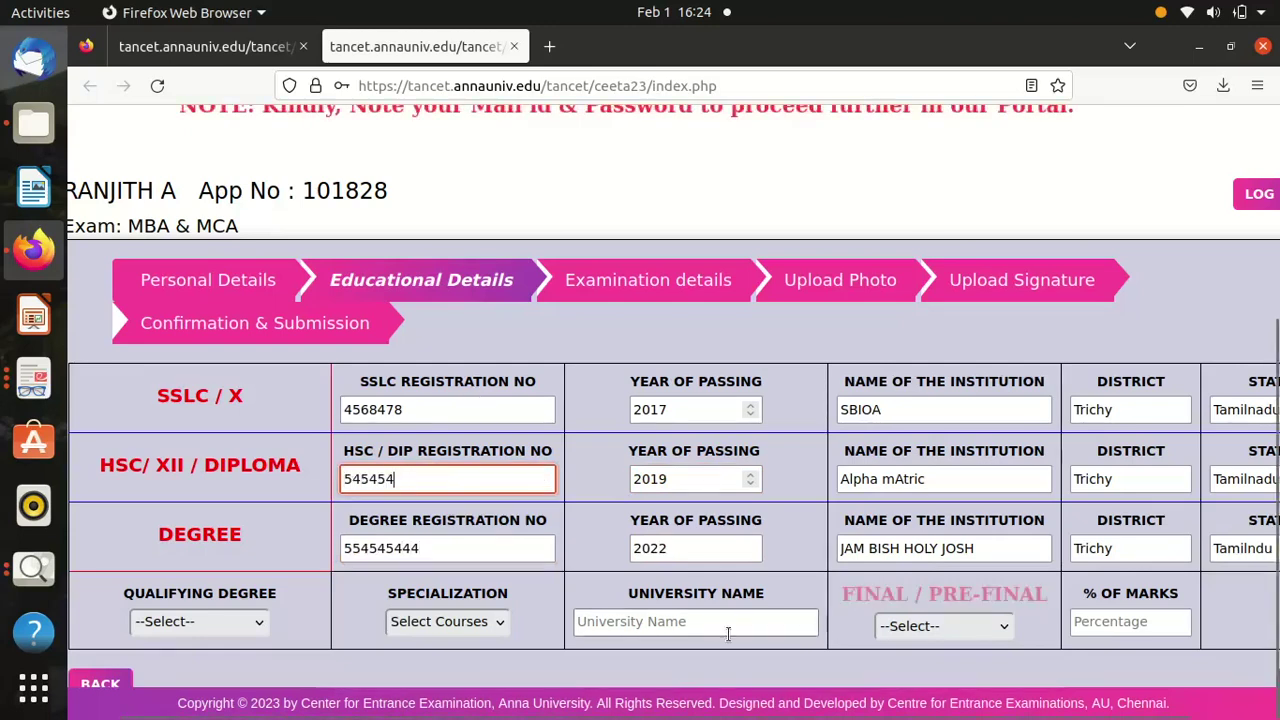
{"action": "left_click", "coordinate": [232, 624]}
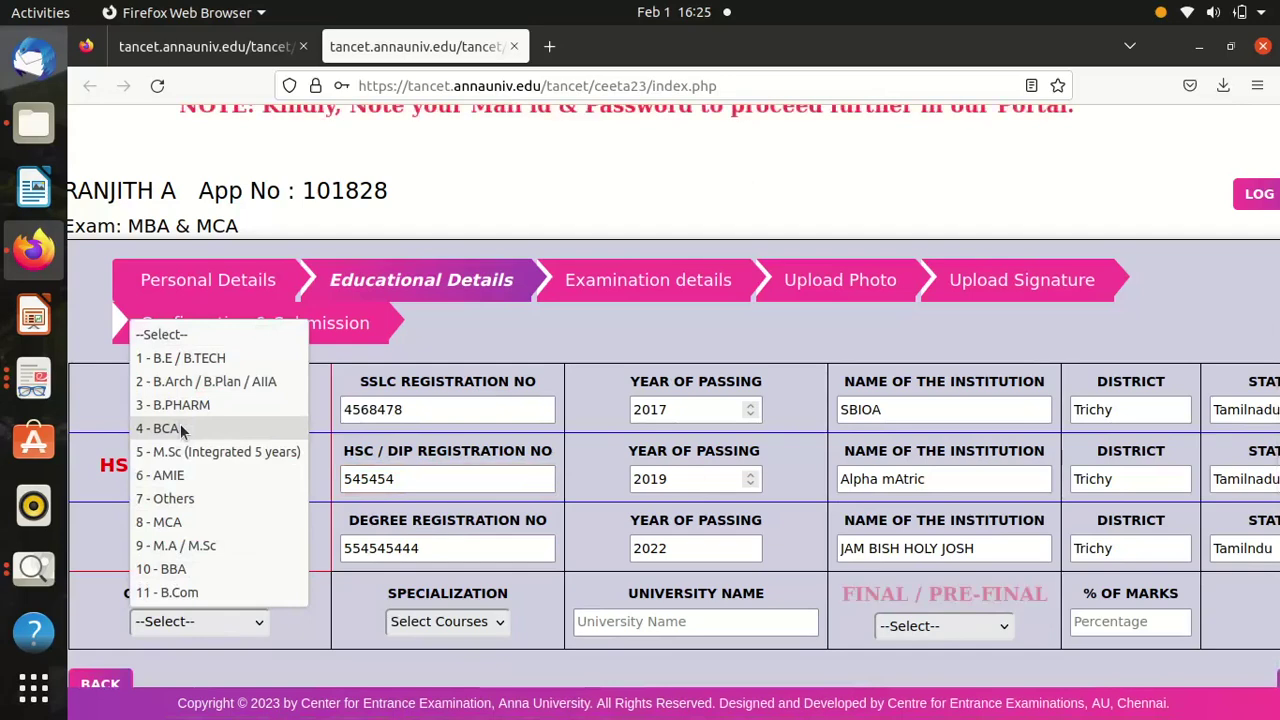
Choose '7 - Others' as qualifying degree and enter Bharathidasan University as the university.
{"action": "left_click", "coordinate": [187, 505]}
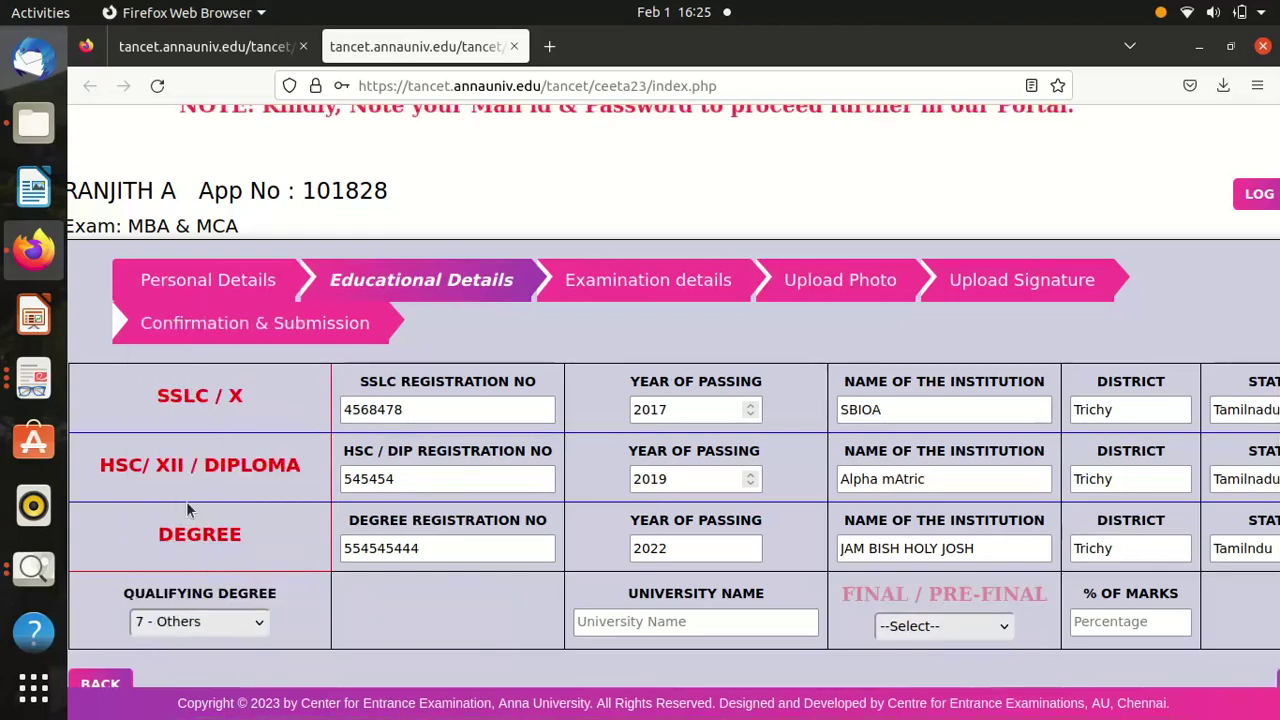
{"action": "left_click", "coordinate": [222, 623]}
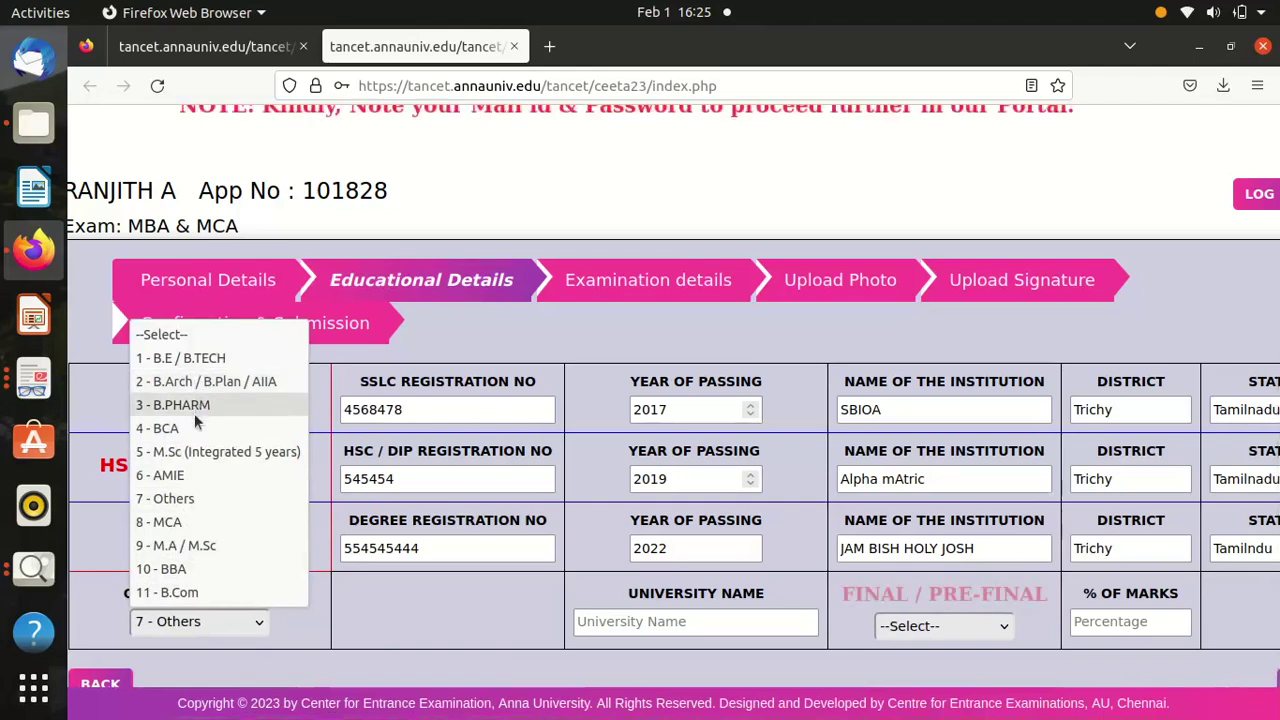
{"action": "left_click", "coordinate": [172, 498]}
{"action": "left_click", "coordinate": [593, 621]}
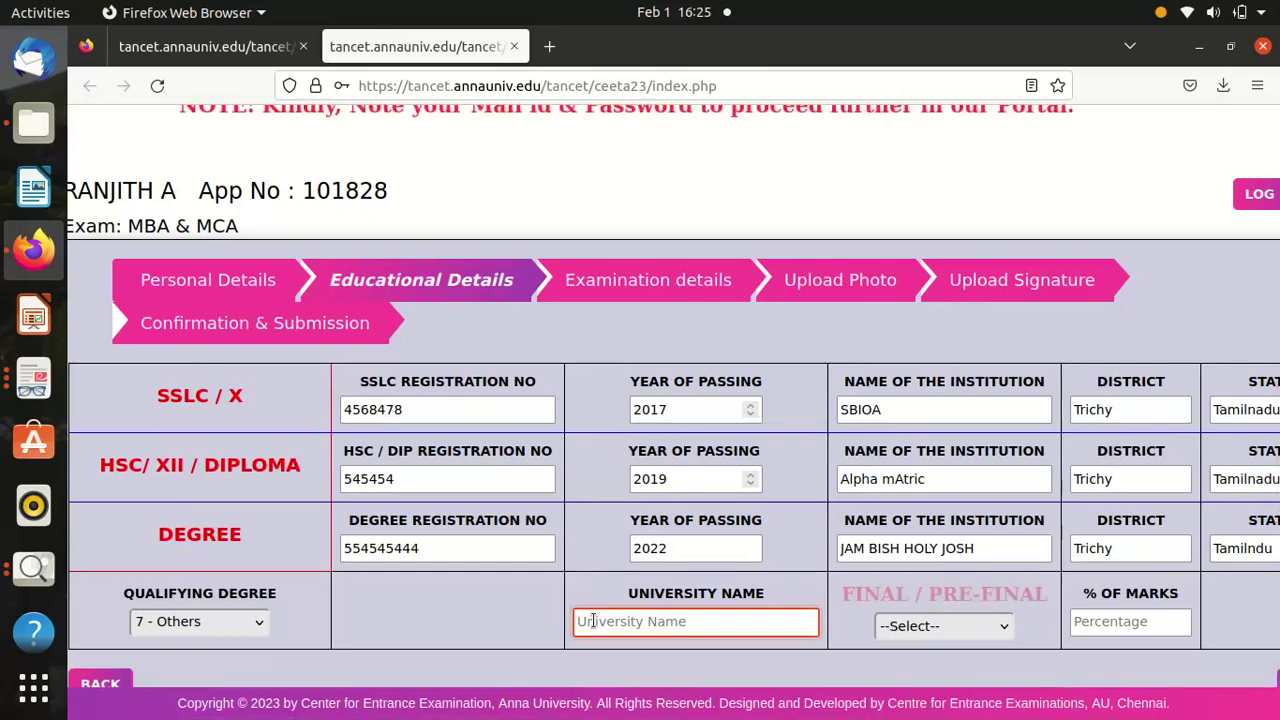
{"action": "type", "text": "BHarathidas"}
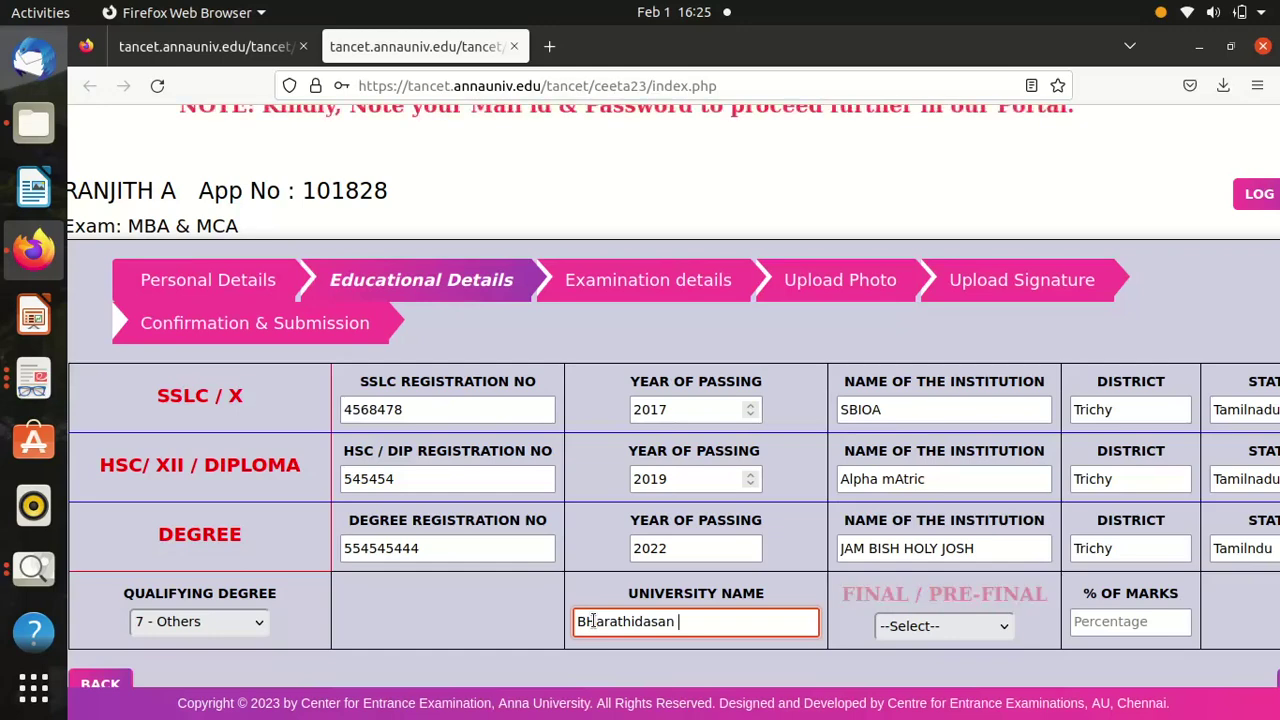
{"action": "type", "text": "an"}
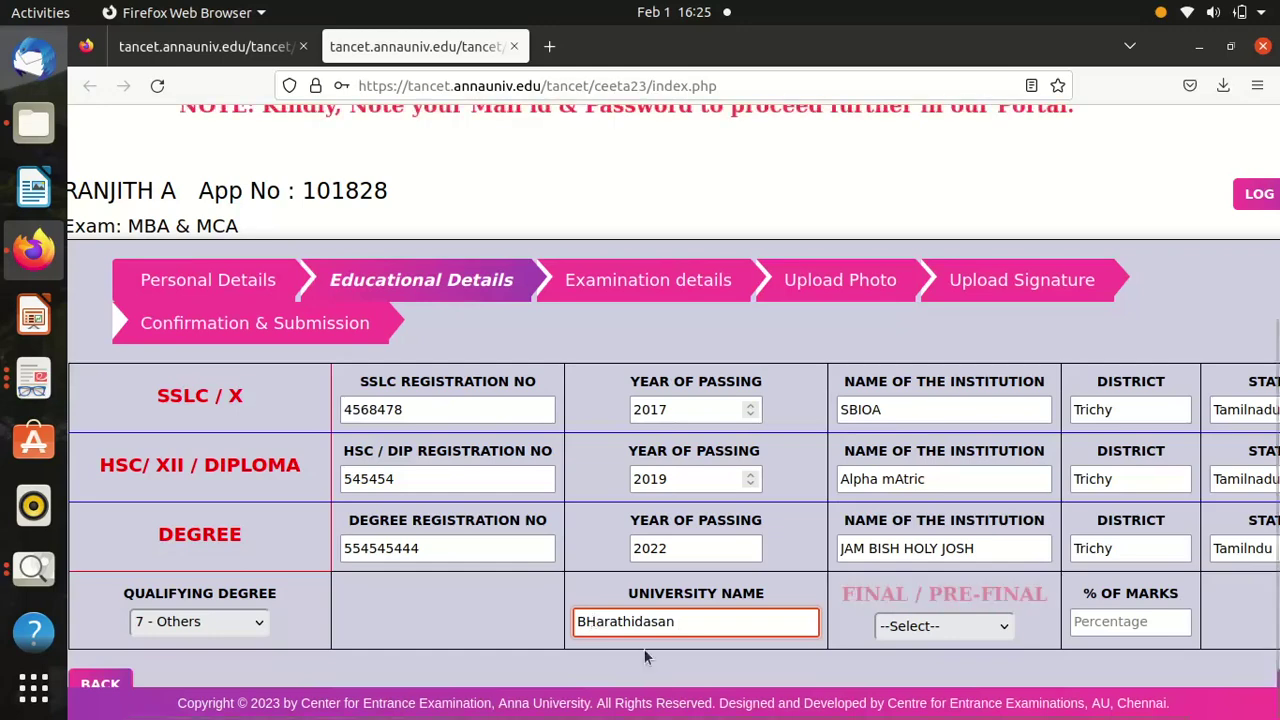
{"action": "type", "text": " Universi"}
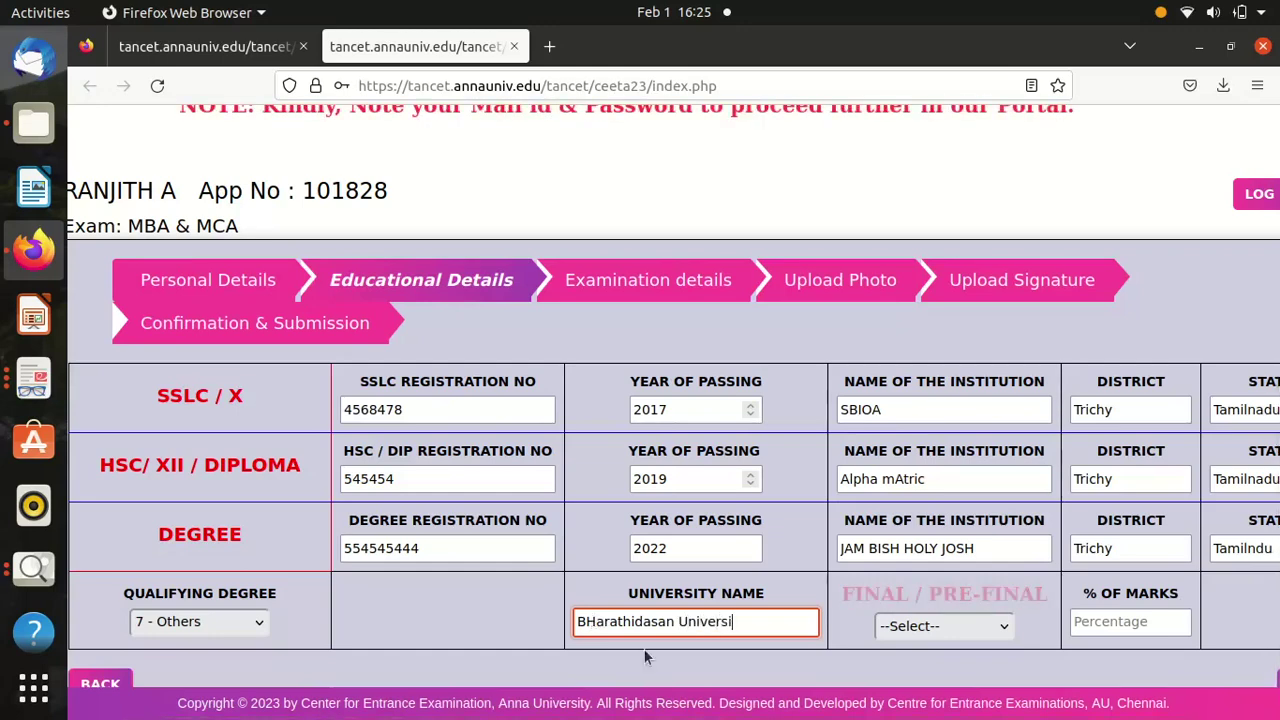
{"action": "type", "text": "ty"}
Select Till Pre-Final Sem, enter 62% marks, and save the Educational Details with NEXT.
{"action": "left_click", "coordinate": [927, 630]}
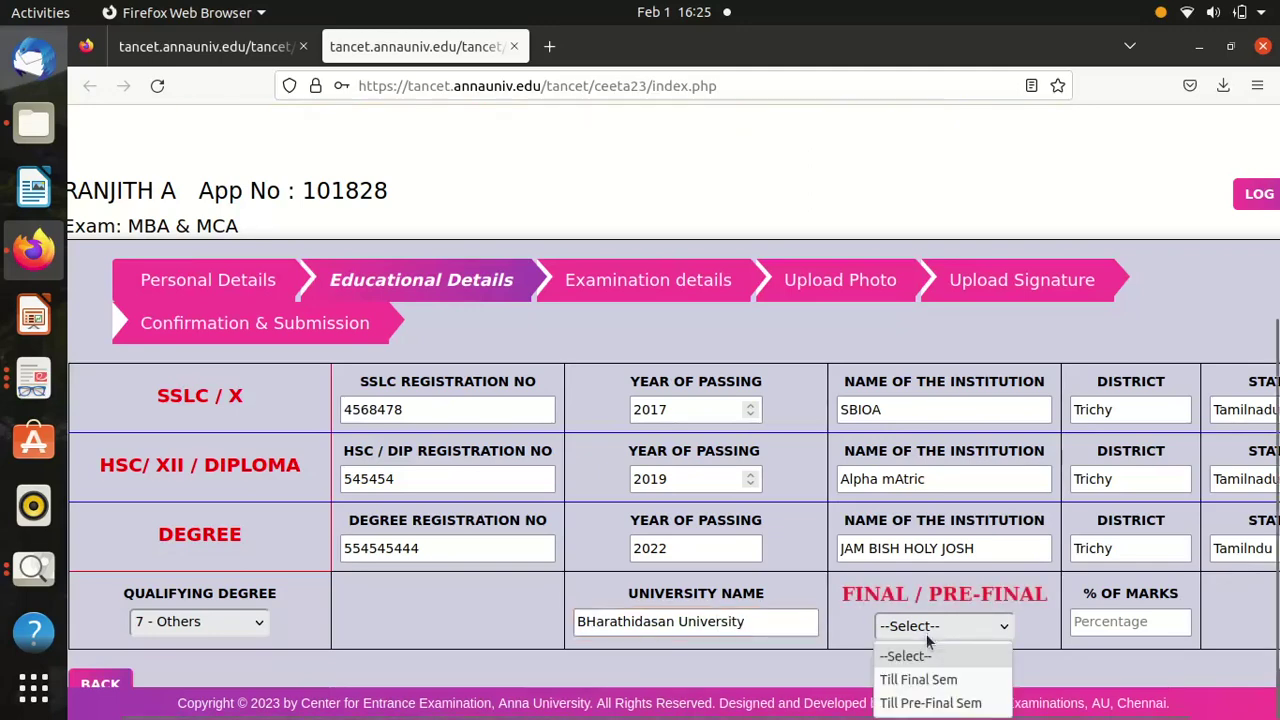
{"action": "left_click", "coordinate": [929, 702]}
{"action": "left_click", "coordinate": [960, 626]}
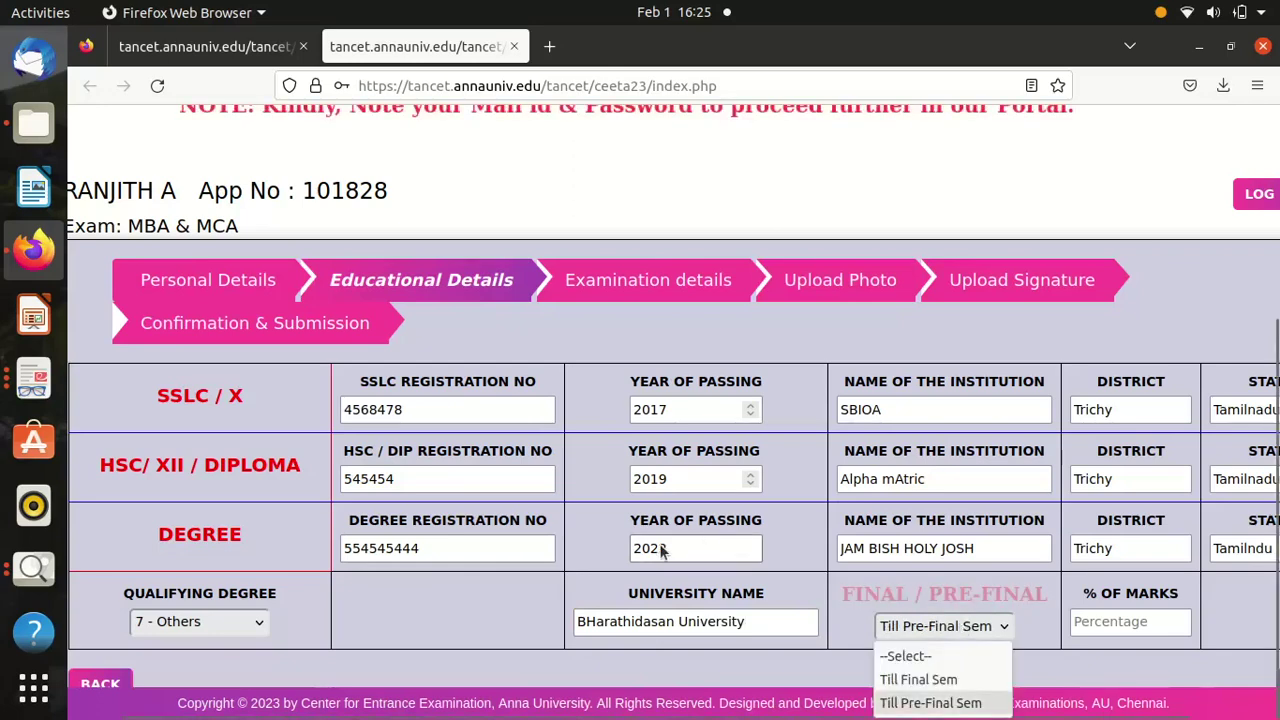
{"action": "left_click", "coordinate": [952, 703]}
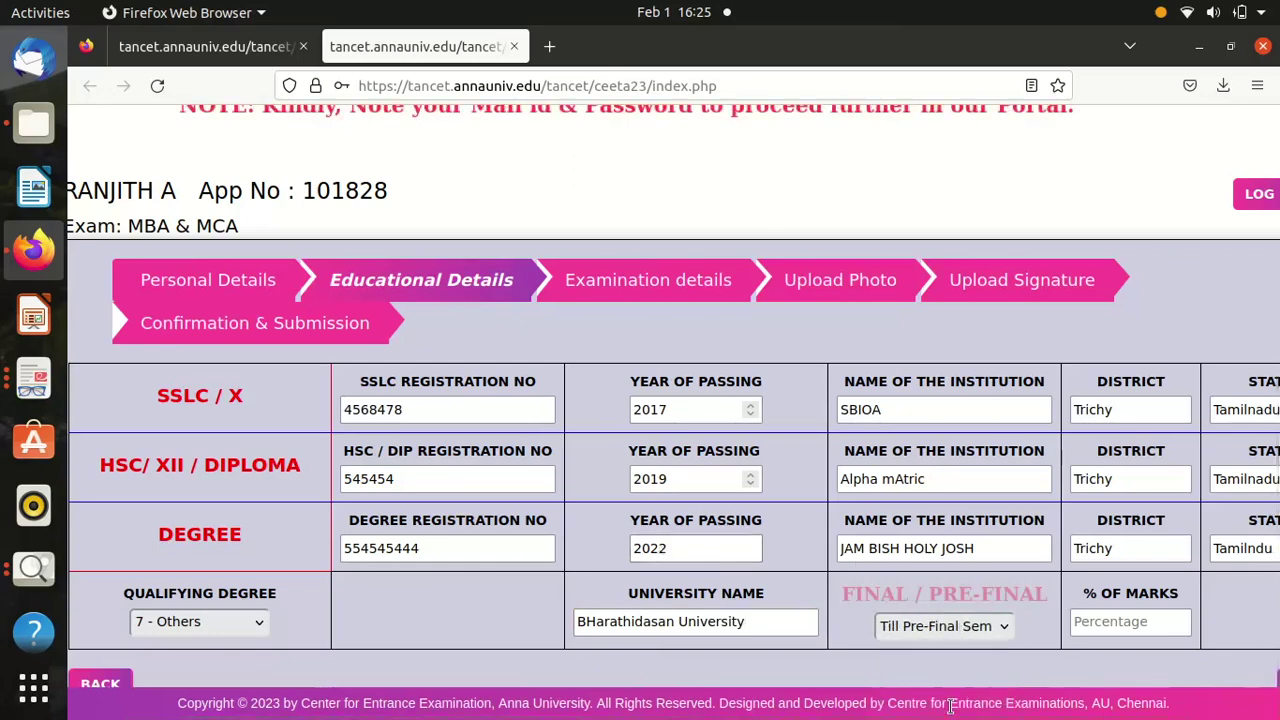
{"action": "left_click", "coordinate": [1168, 628]}
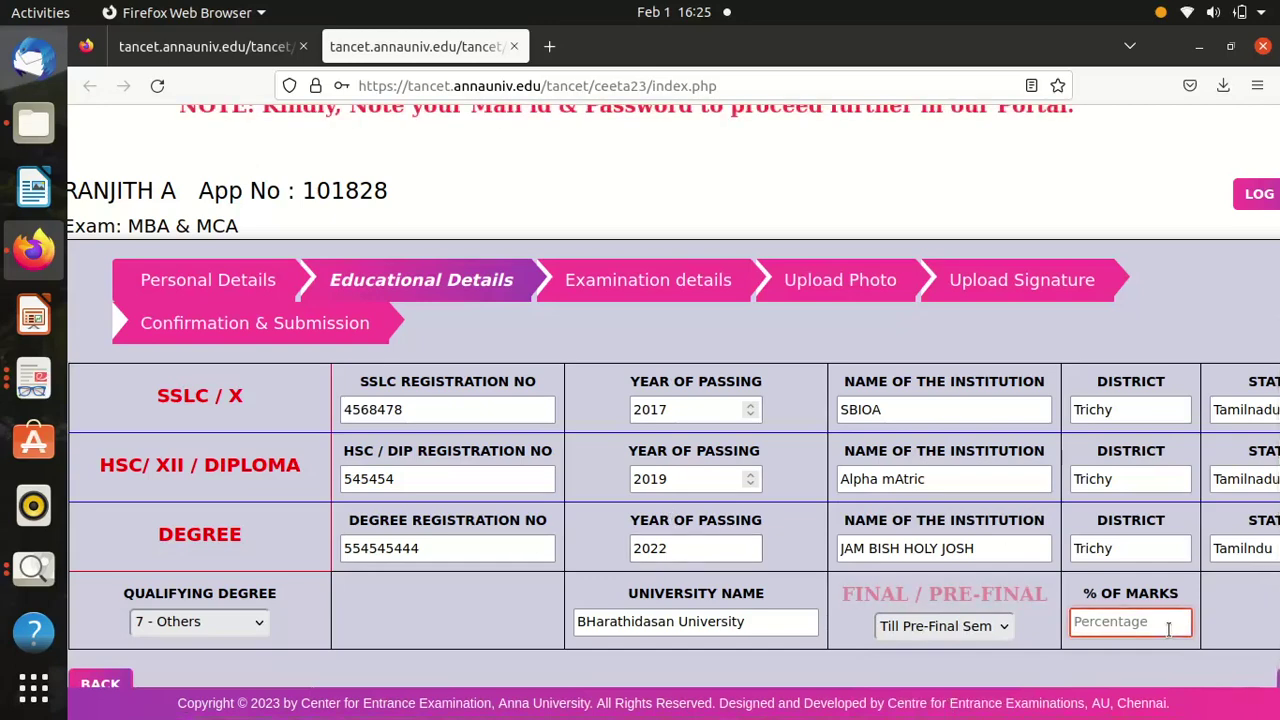
{"action": "type", "text": "62"}
{"action": "left_click", "coordinate": [569, 666]}
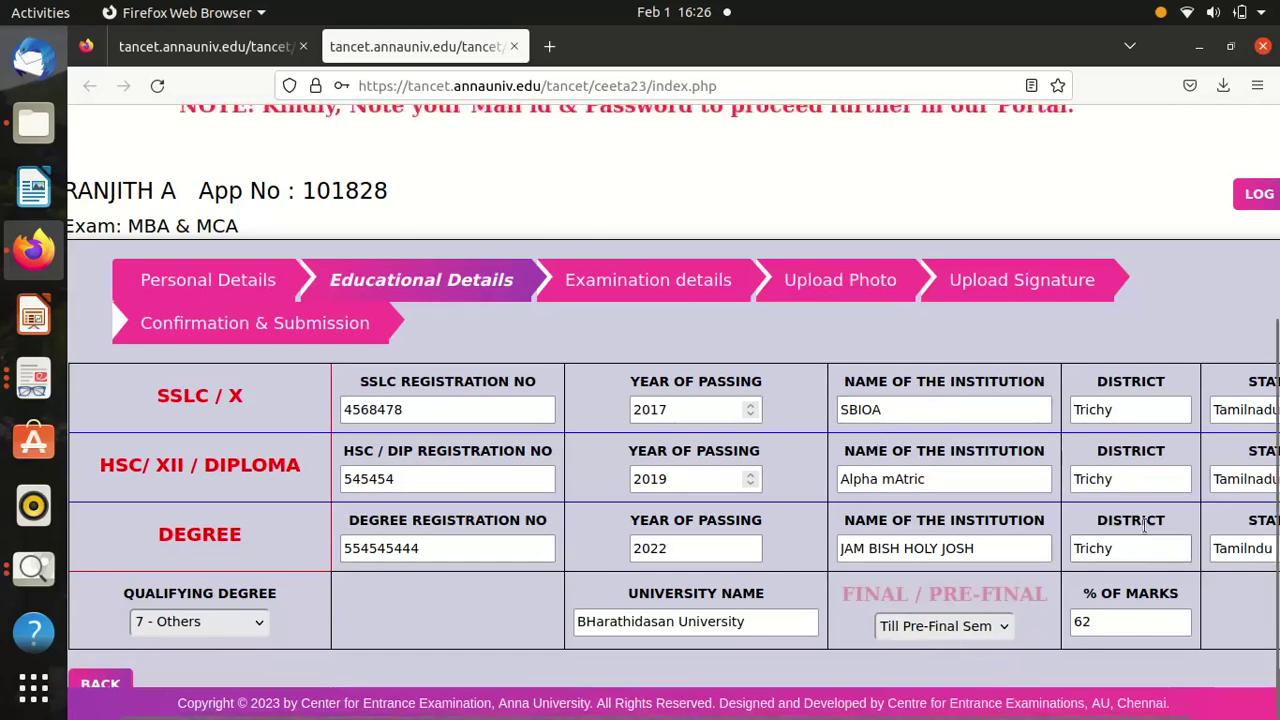
{"action": "scroll", "coordinate": [970, 683], "scroll_direction": "right", "scroll_amount": 2}
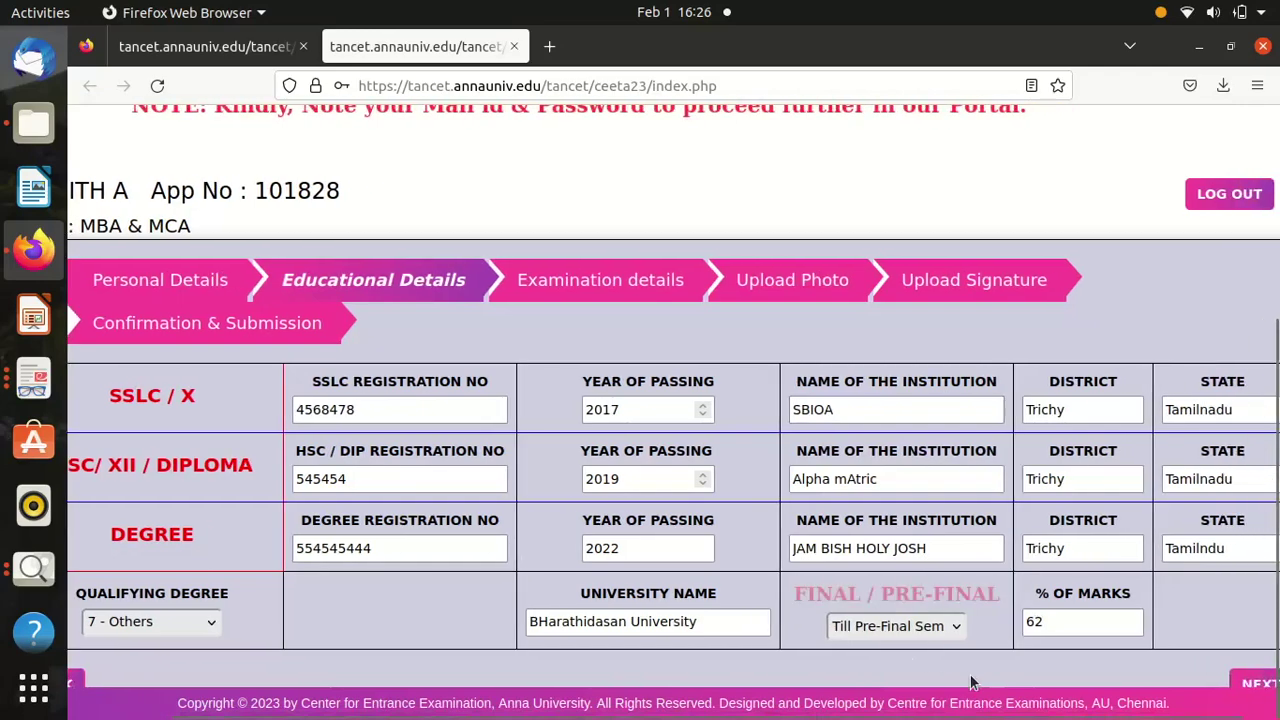
{"action": "left_click", "coordinate": [1229, 686]}
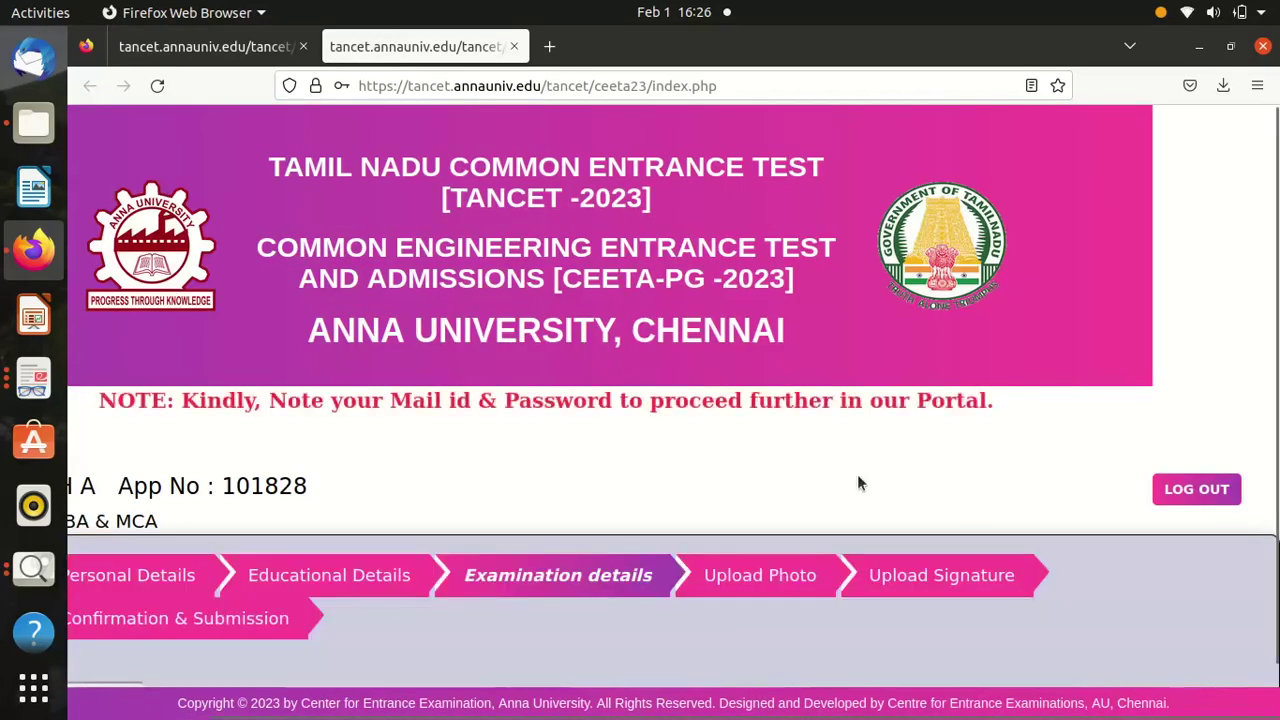
Set the exam centre to 12.Tiruchirappalli, correcting an accidental switch to 13.Vellore.
{"action": "scroll", "coordinate": [857, 484], "scroll_direction": "left", "scroll_amount": 3}
{"action": "scroll", "coordinate": [857, 484], "scroll_direction": "down", "scroll_amount": 1}
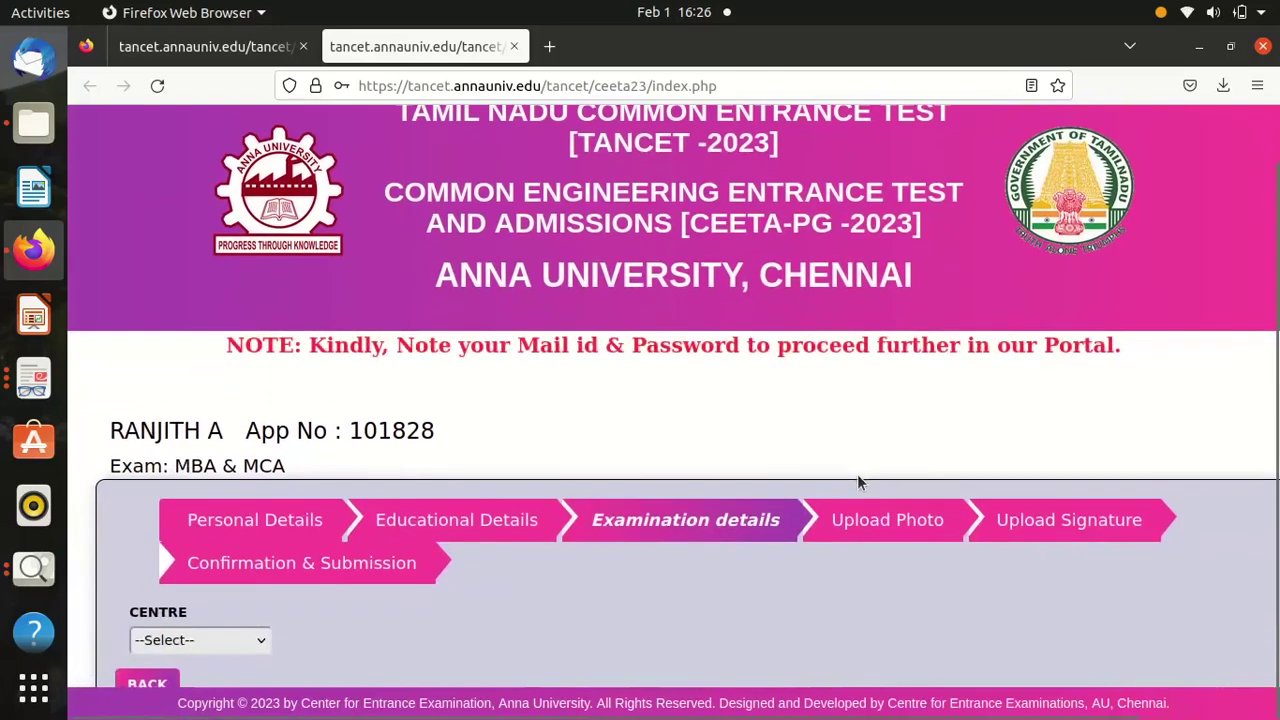
{"action": "left_click", "coordinate": [250, 641]}
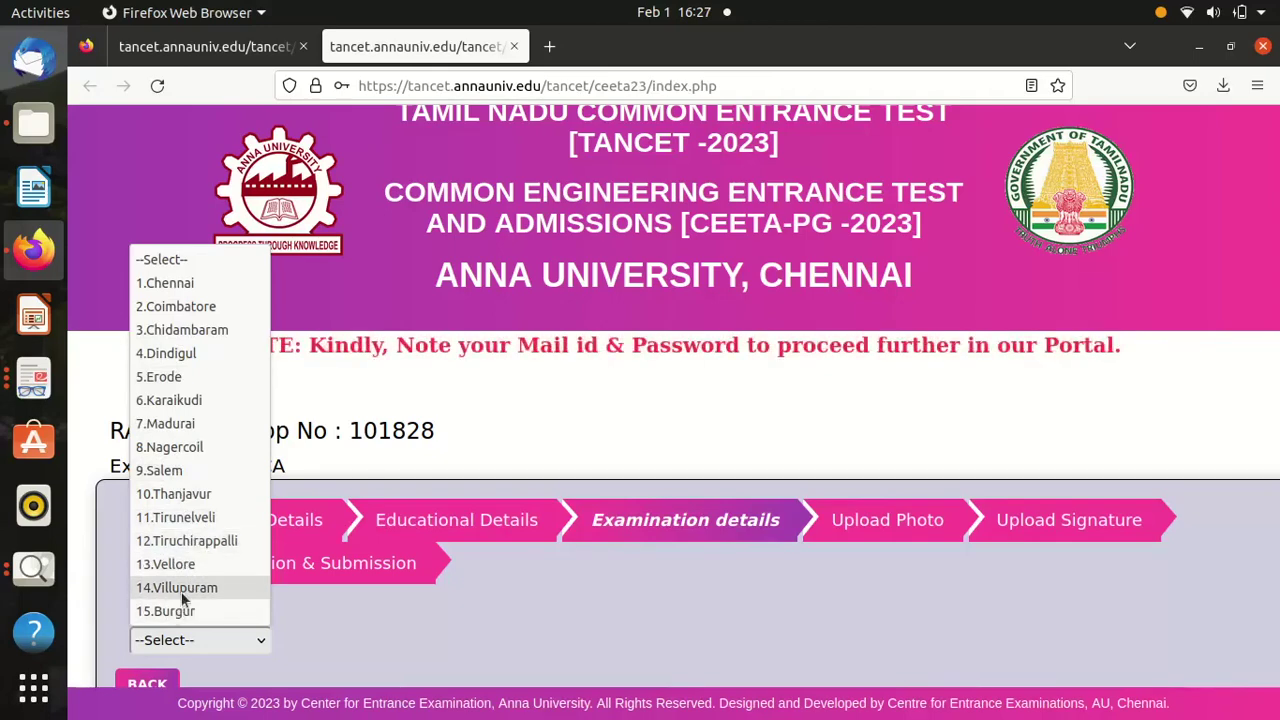
{"action": "left_click", "coordinate": [199, 540]}
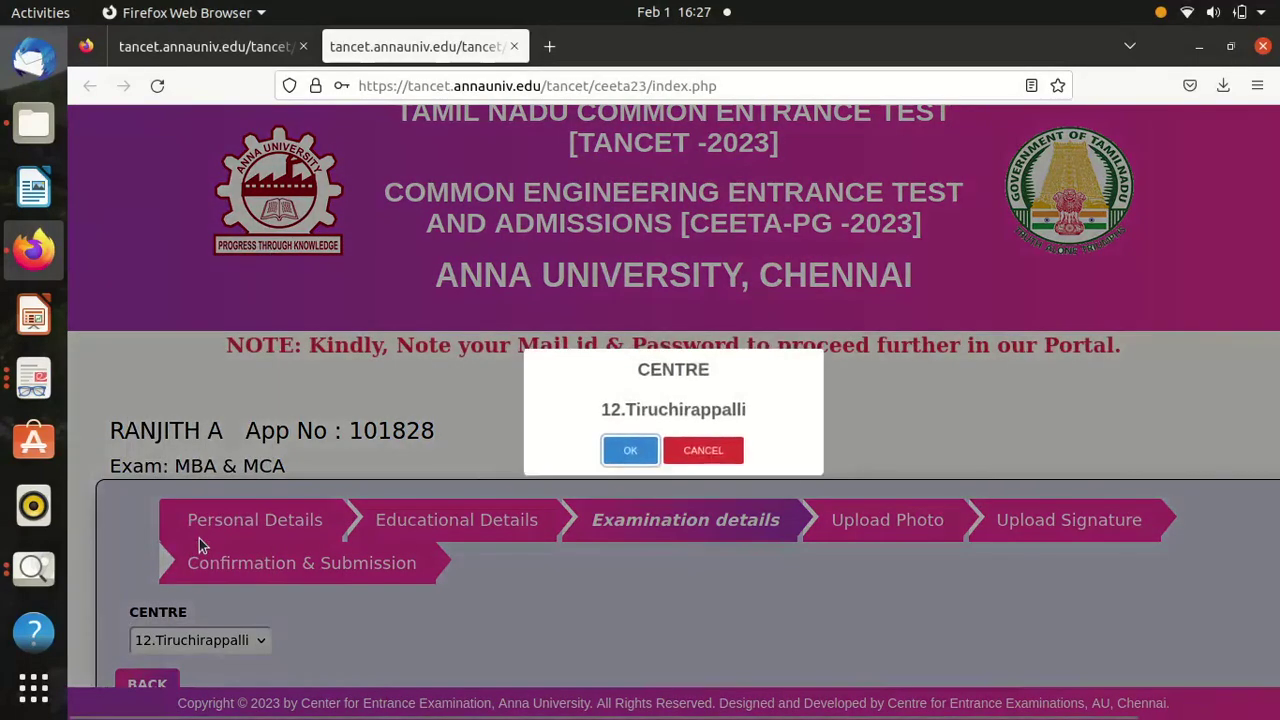
{"action": "left_click", "coordinate": [630, 450]}
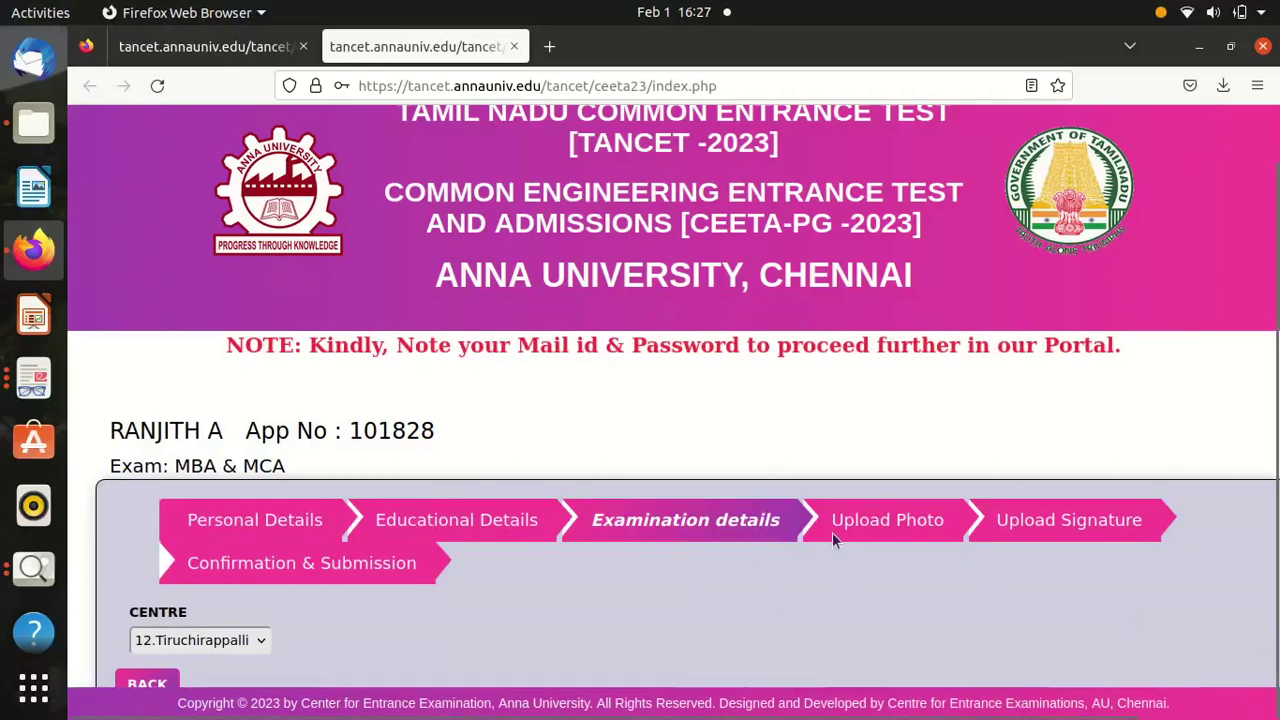
{"action": "key", "text": "Down"}
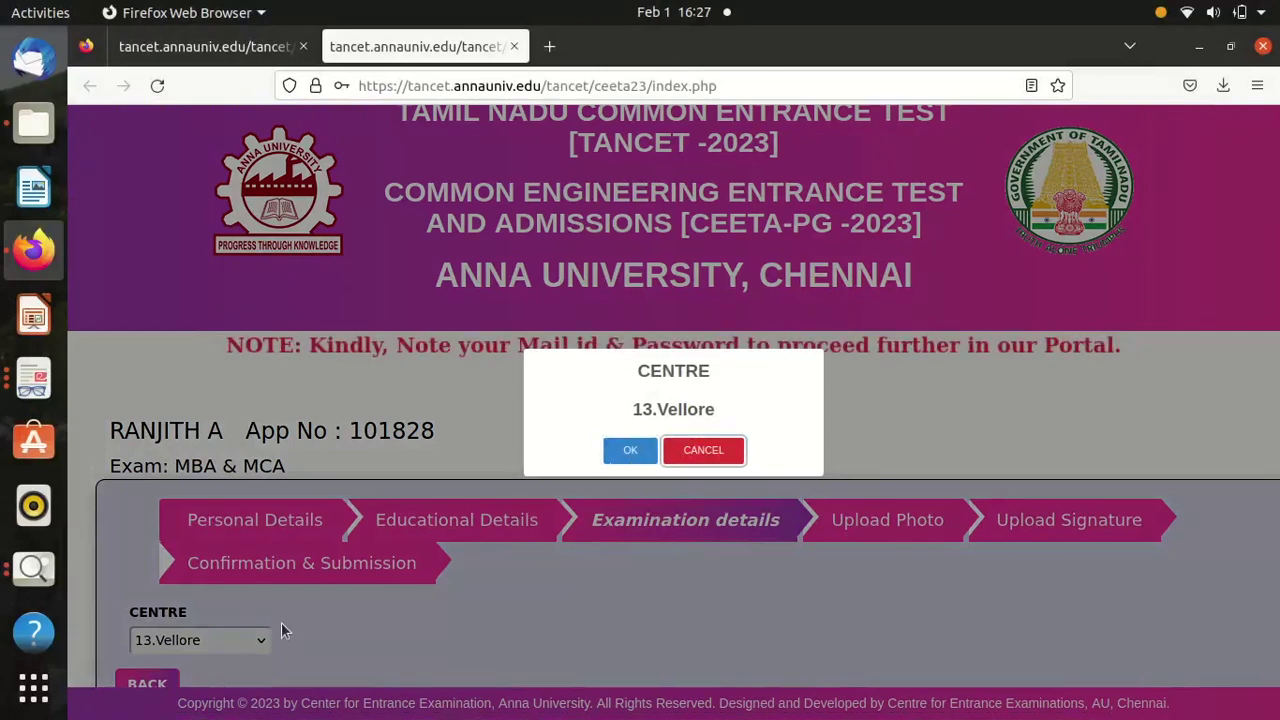
{"action": "left_click", "coordinate": [632, 452]}
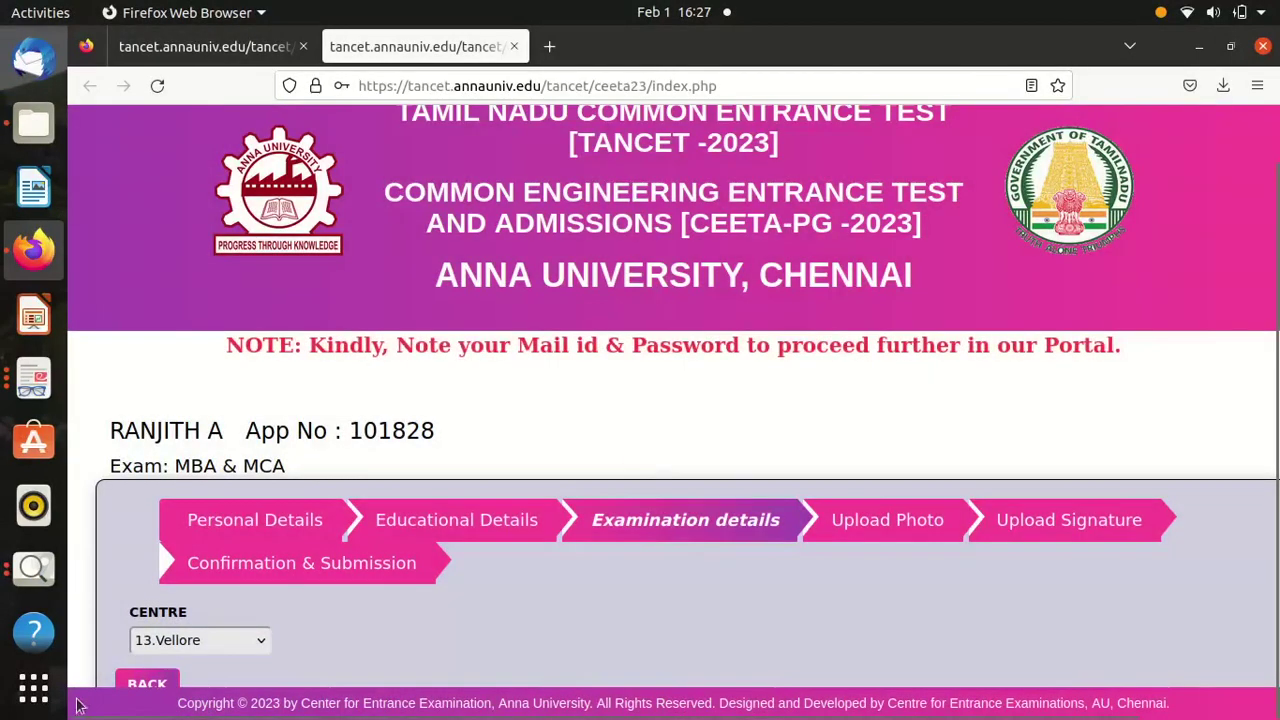
{"action": "left_click", "coordinate": [181, 638]}
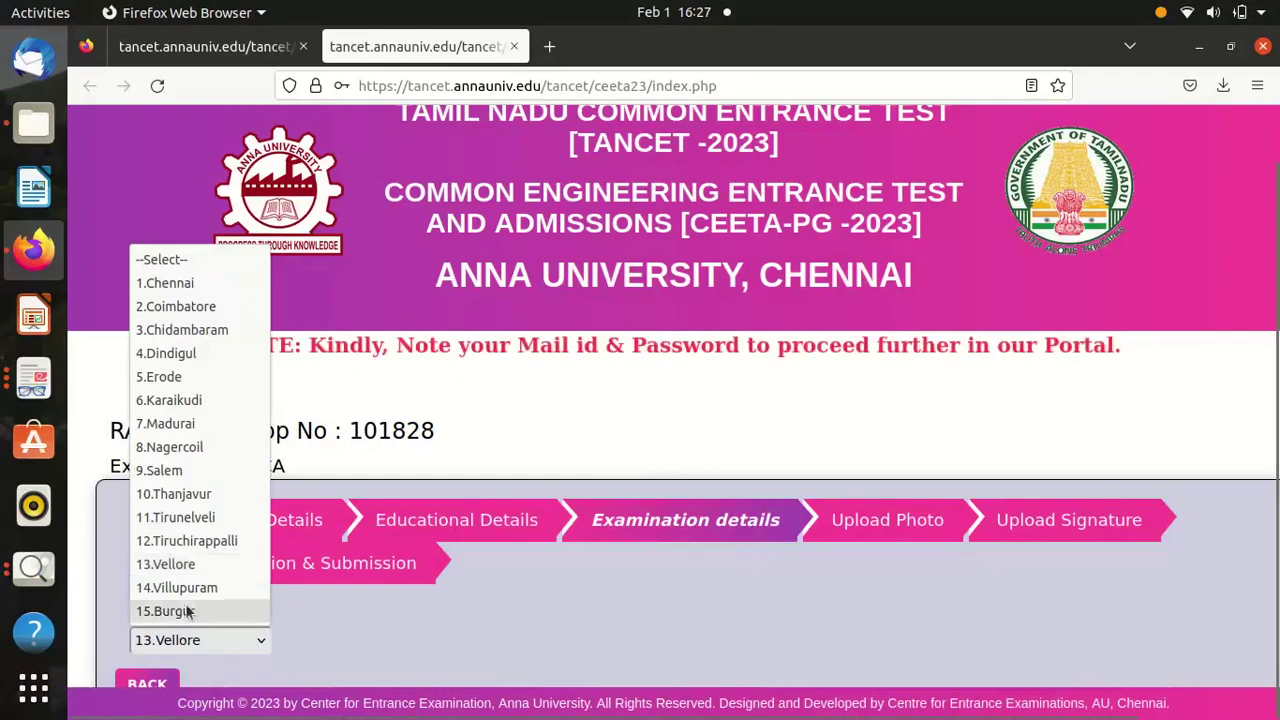
{"action": "left_click", "coordinate": [180, 540]}
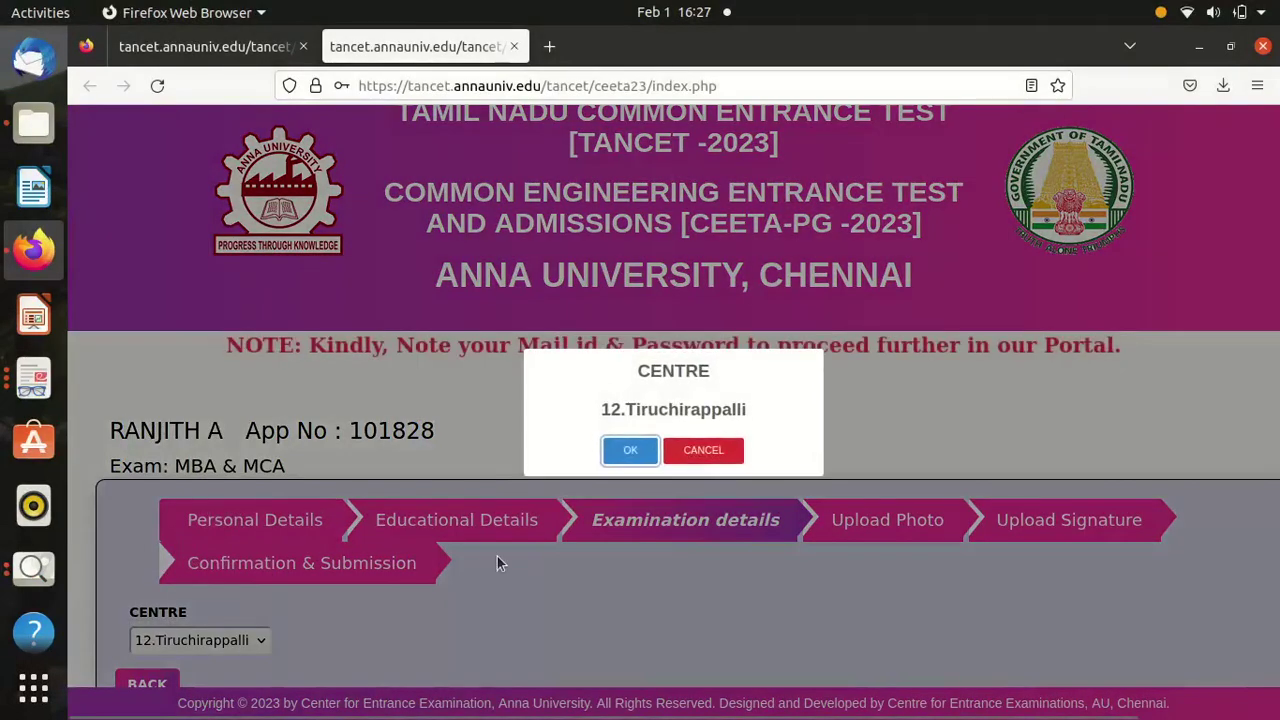
{"action": "left_click", "coordinate": [626, 452]}
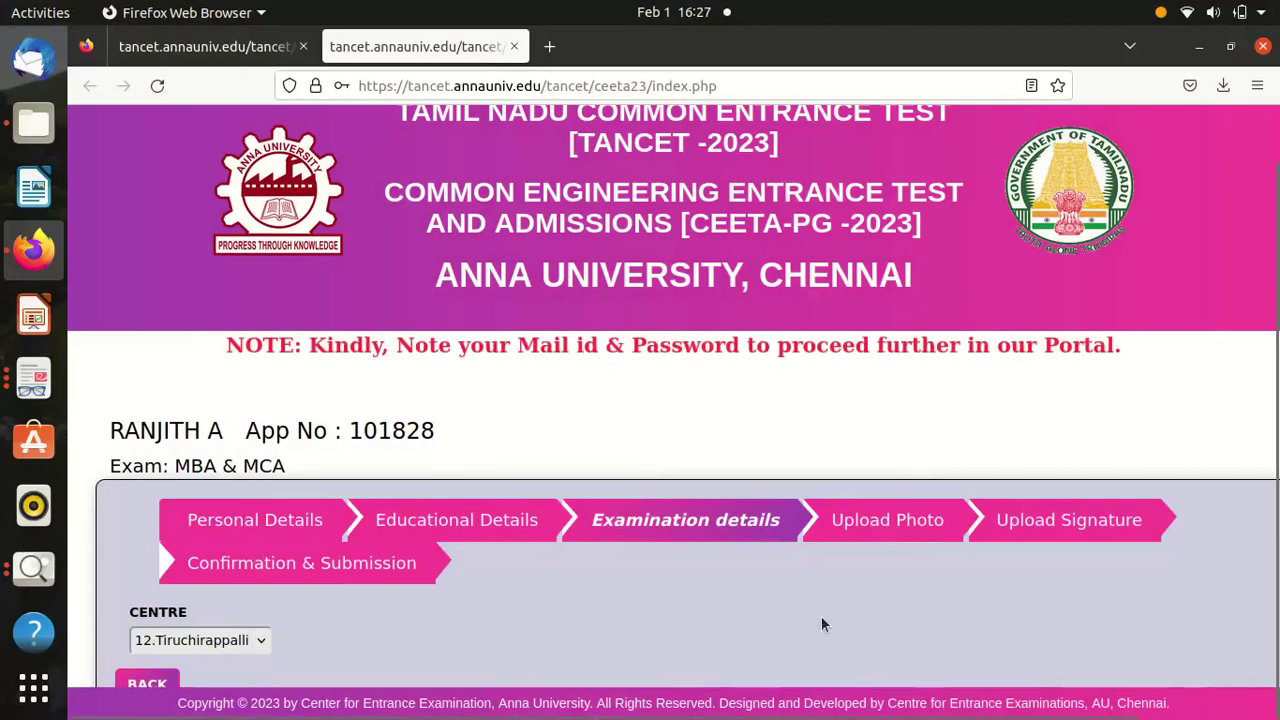
{"action": "scroll", "coordinate": [821, 624], "scroll_direction": "right", "scroll_amount": 3}
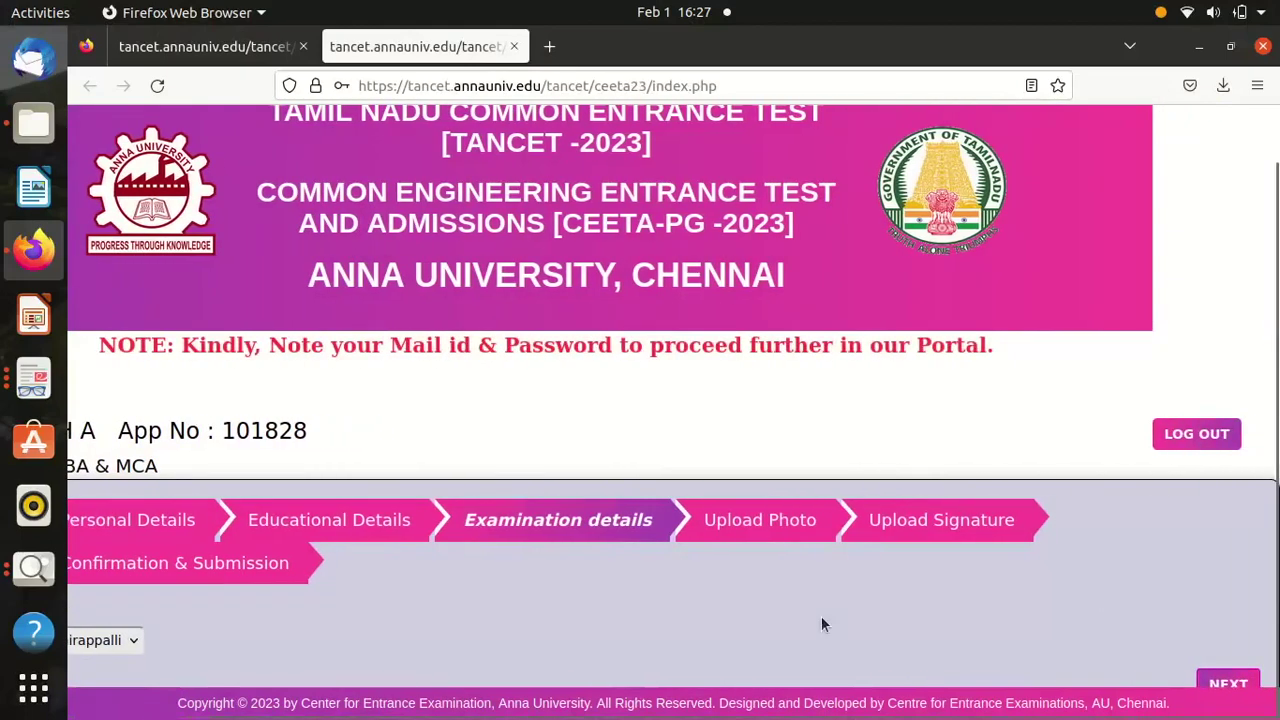
Advance from Examination details to the Upload Photo step.
{"action": "left_click", "coordinate": [1228, 685]}
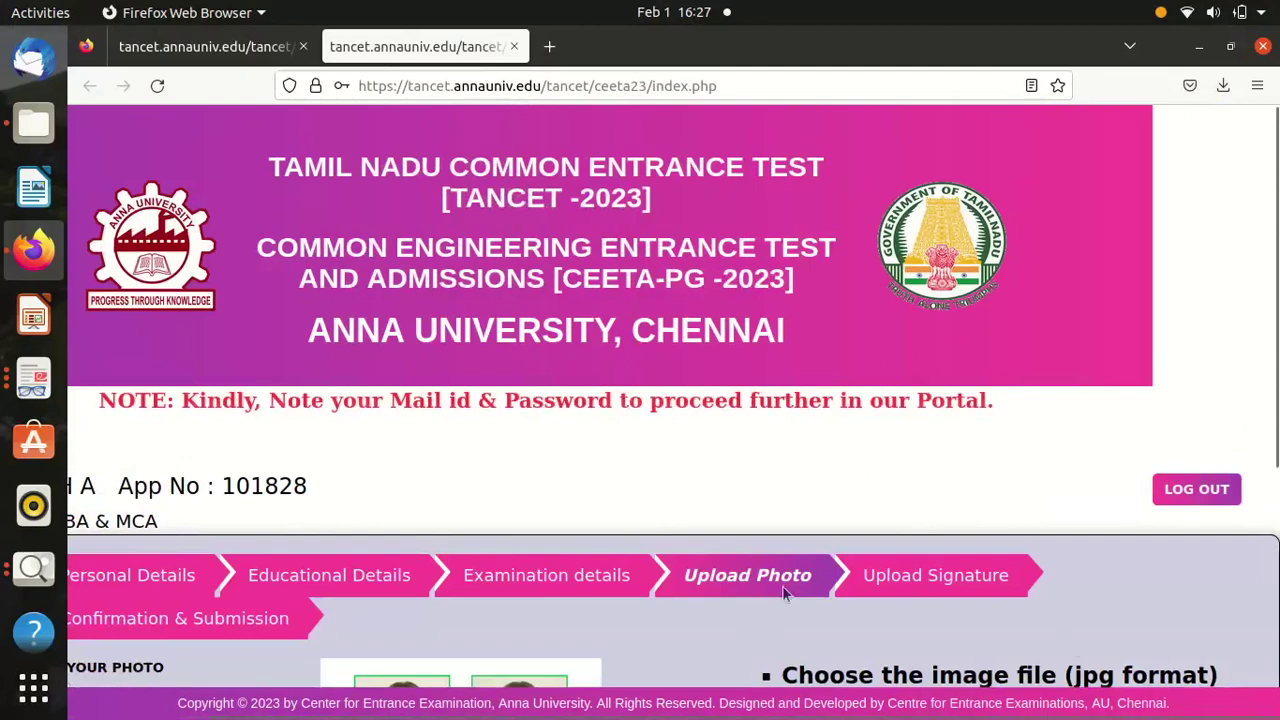
{"action": "scroll", "coordinate": [783, 605], "scroll_direction": "down", "scroll_amount": 1}
{"action": "scroll", "coordinate": [783, 605], "scroll_direction": "down", "scroll_amount": 2}
{"action": "scroll", "coordinate": [783, 605], "scroll_direction": "left", "scroll_amount": 3}
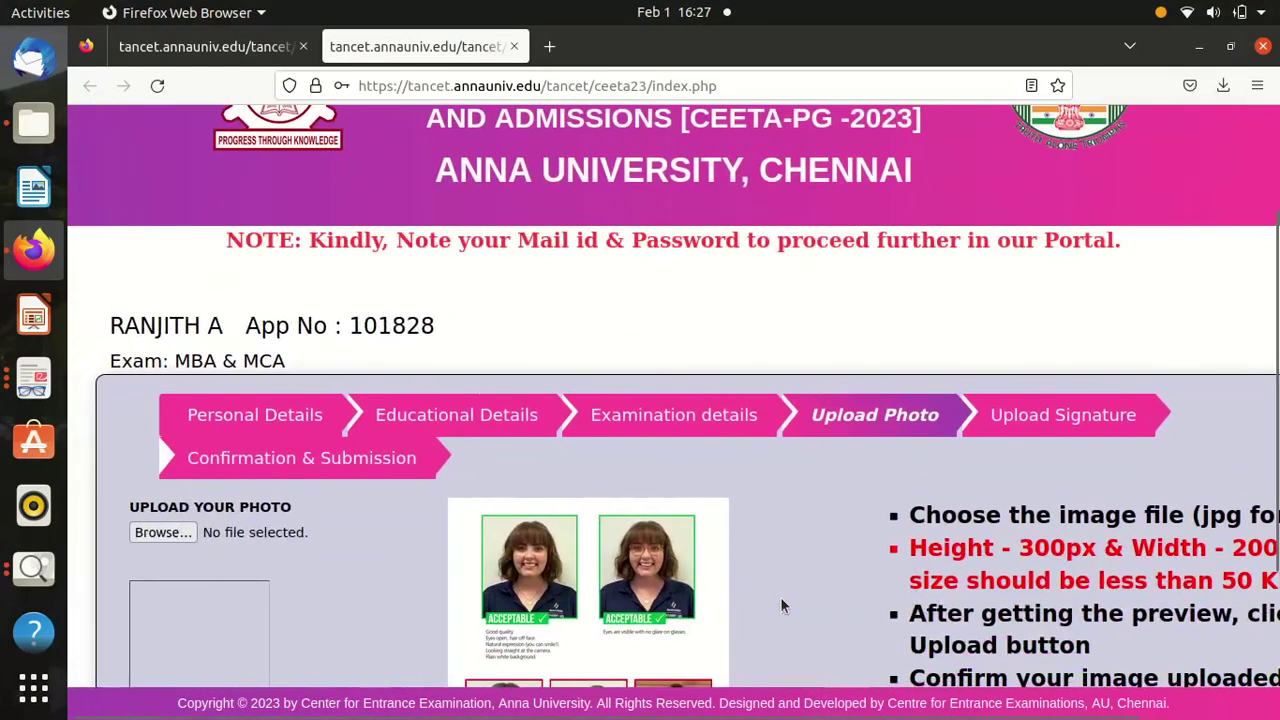
Try uploading Photograph.jpg and dismiss the 200–300px dimension warning.
{"action": "left_click", "coordinate": [170, 536]}
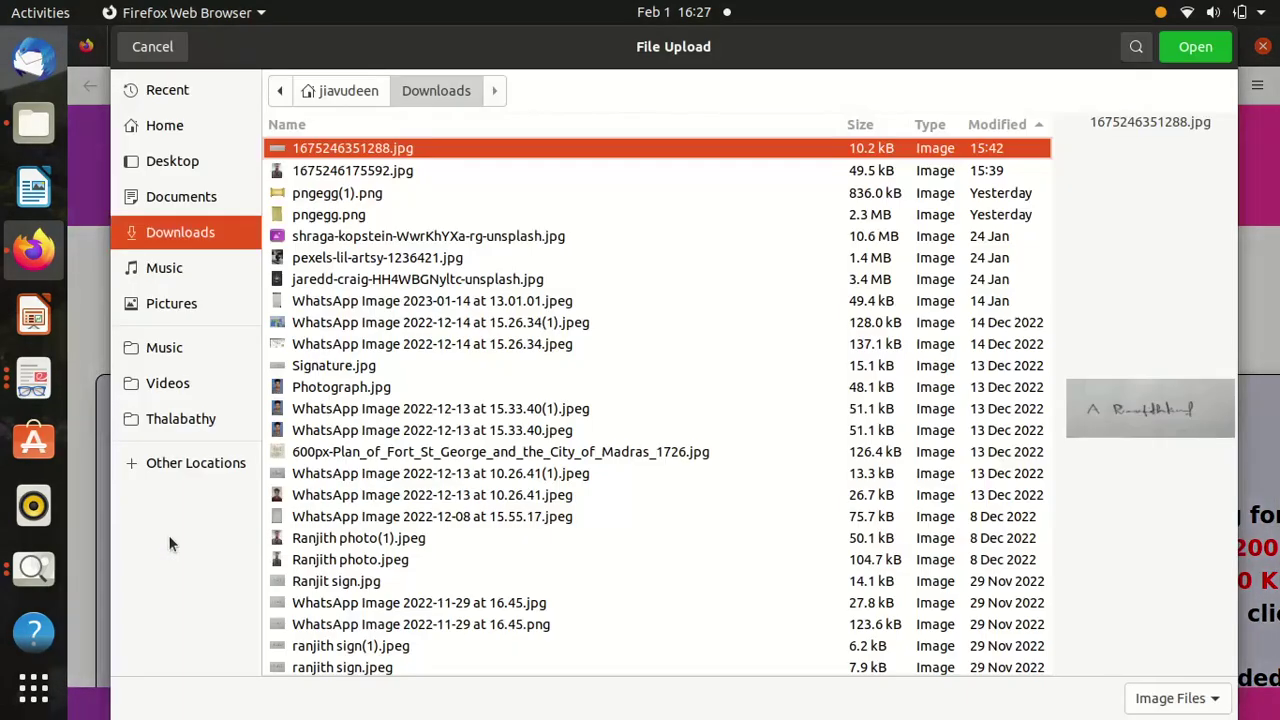
{"action": "double_click", "coordinate": [760, 387]}
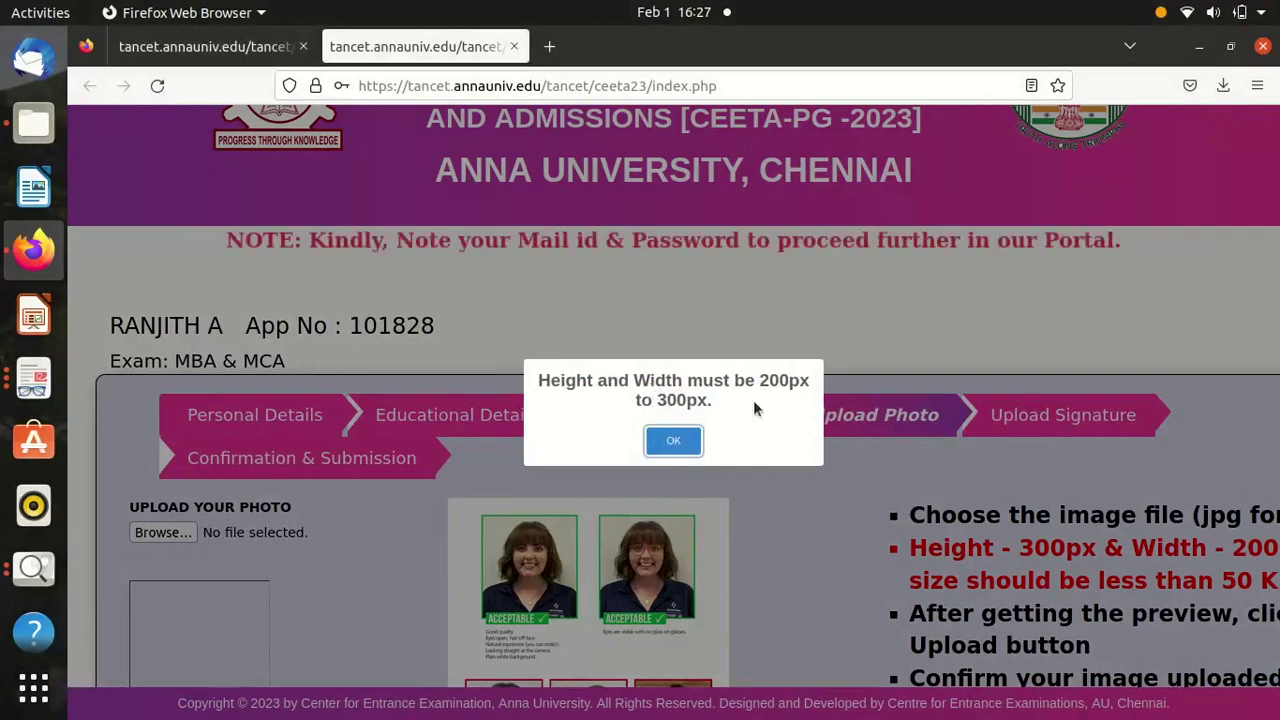
{"action": "left_click", "coordinate": [669, 443]}
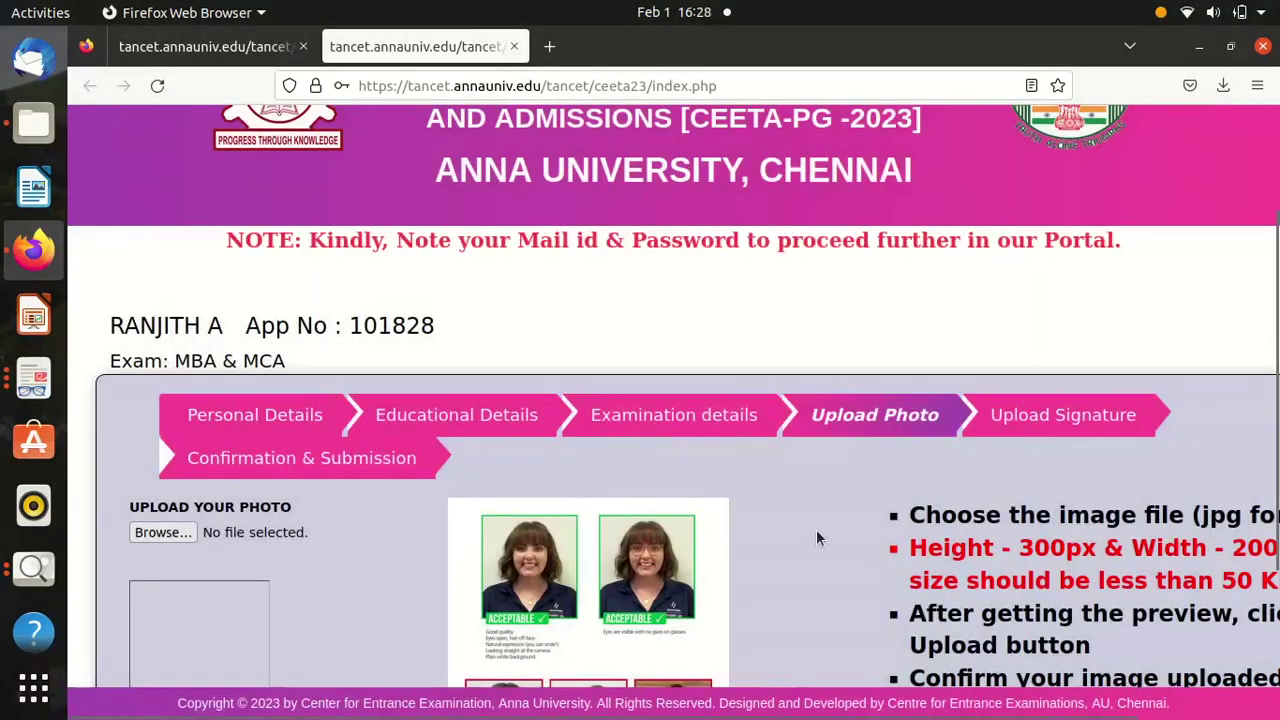
{"action": "scroll", "coordinate": [816, 538], "scroll_direction": "down", "scroll_amount": 4}
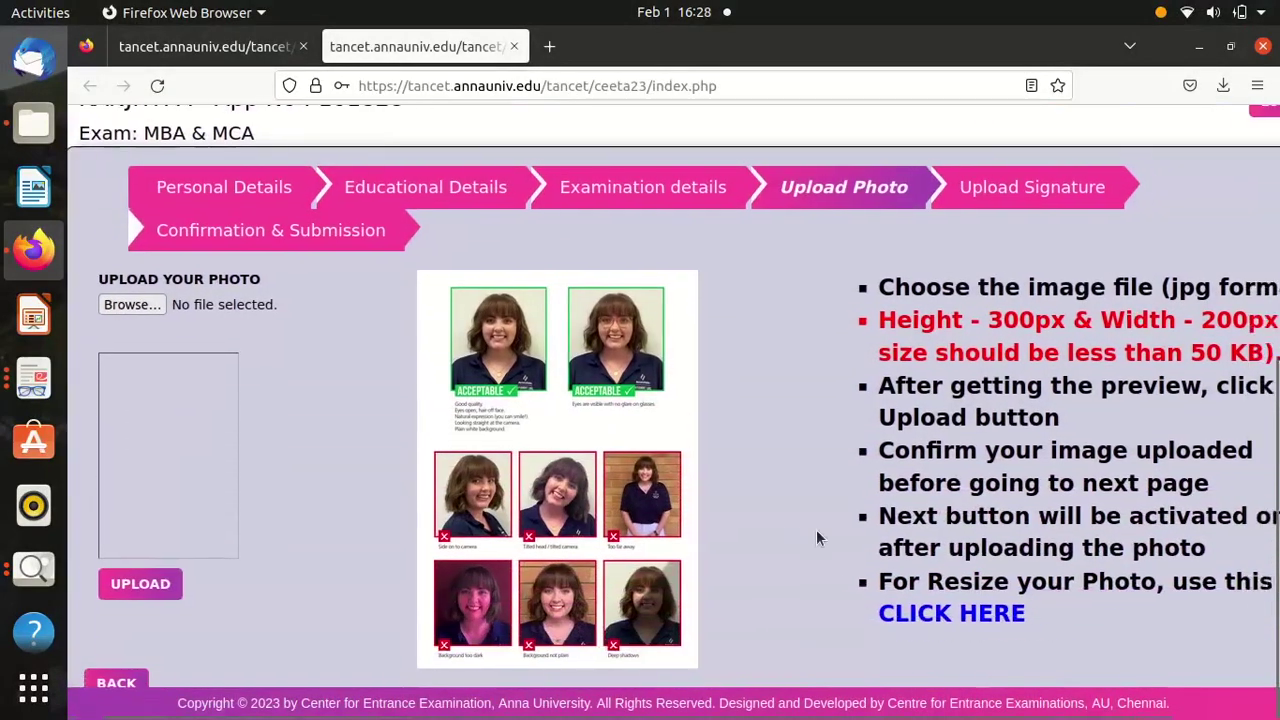
{"action": "scroll", "coordinate": [816, 538], "scroll_direction": "right", "scroll_amount": 1}
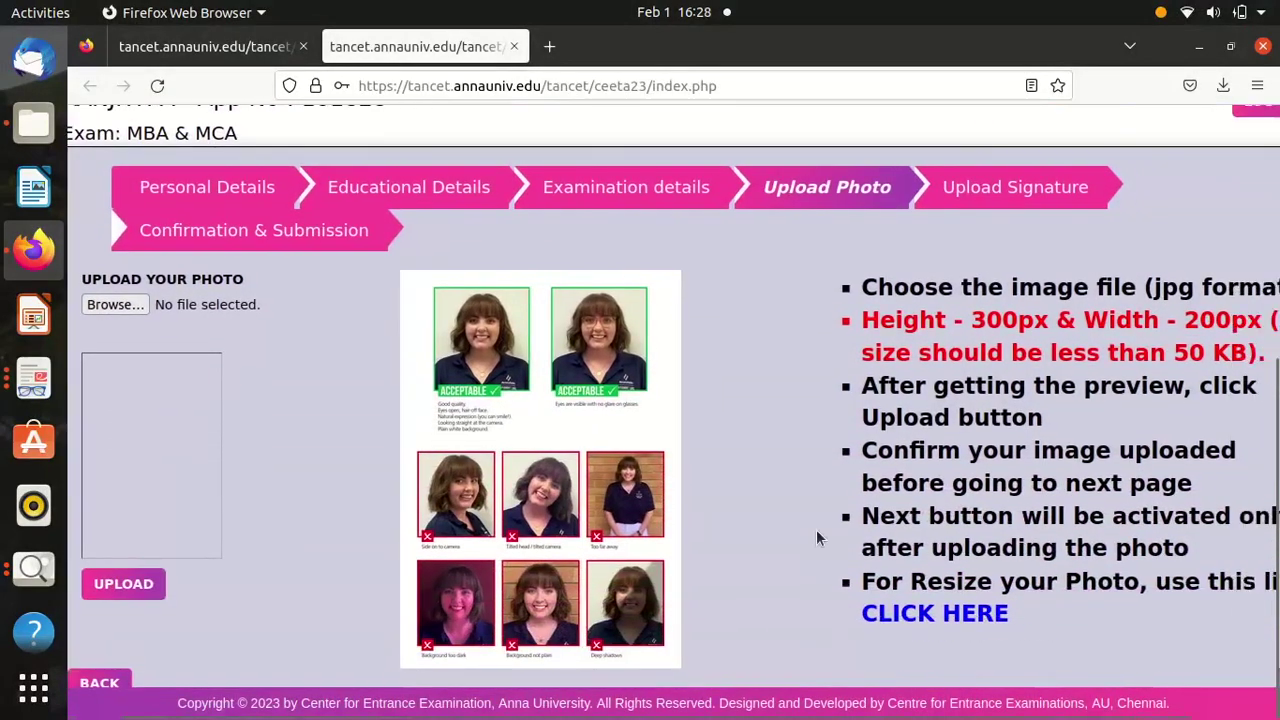
Open photoresizer.net and load Photograph.jpg (275 x 354 px, 48.07 kB).
{"action": "left_click", "coordinate": [951, 616]}
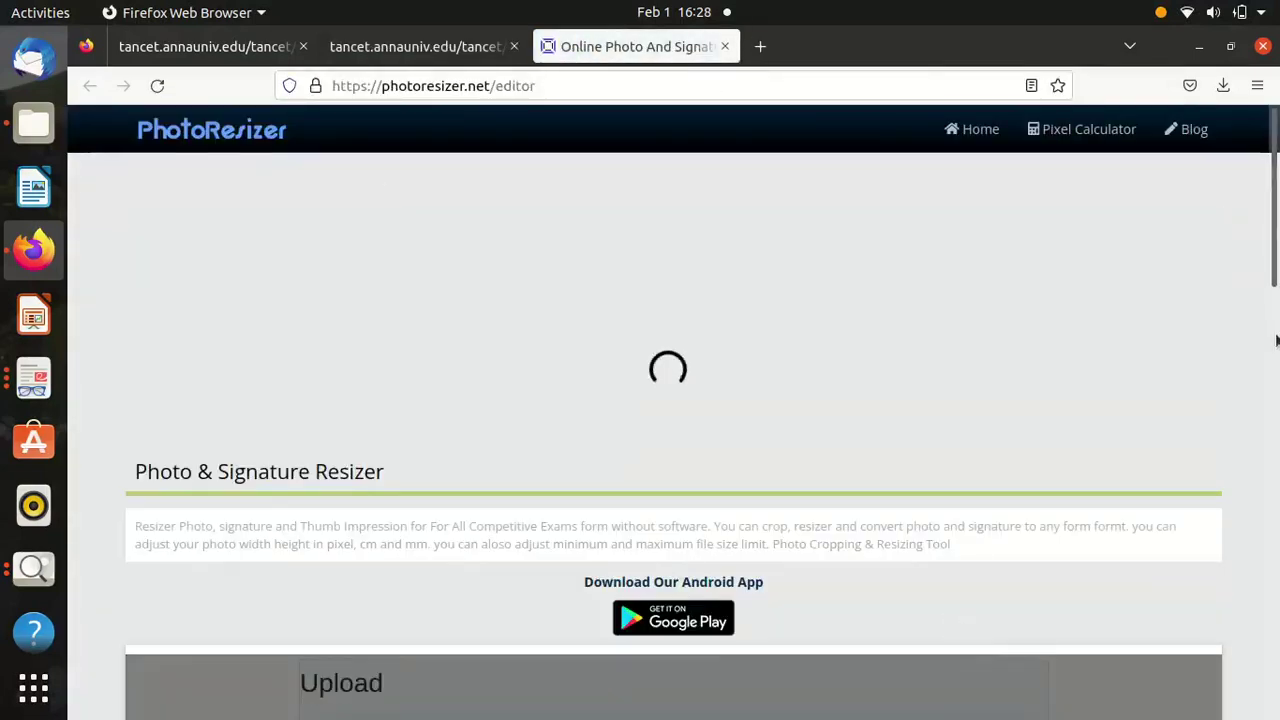
{"action": "left_click", "coordinate": [1276, 341]}
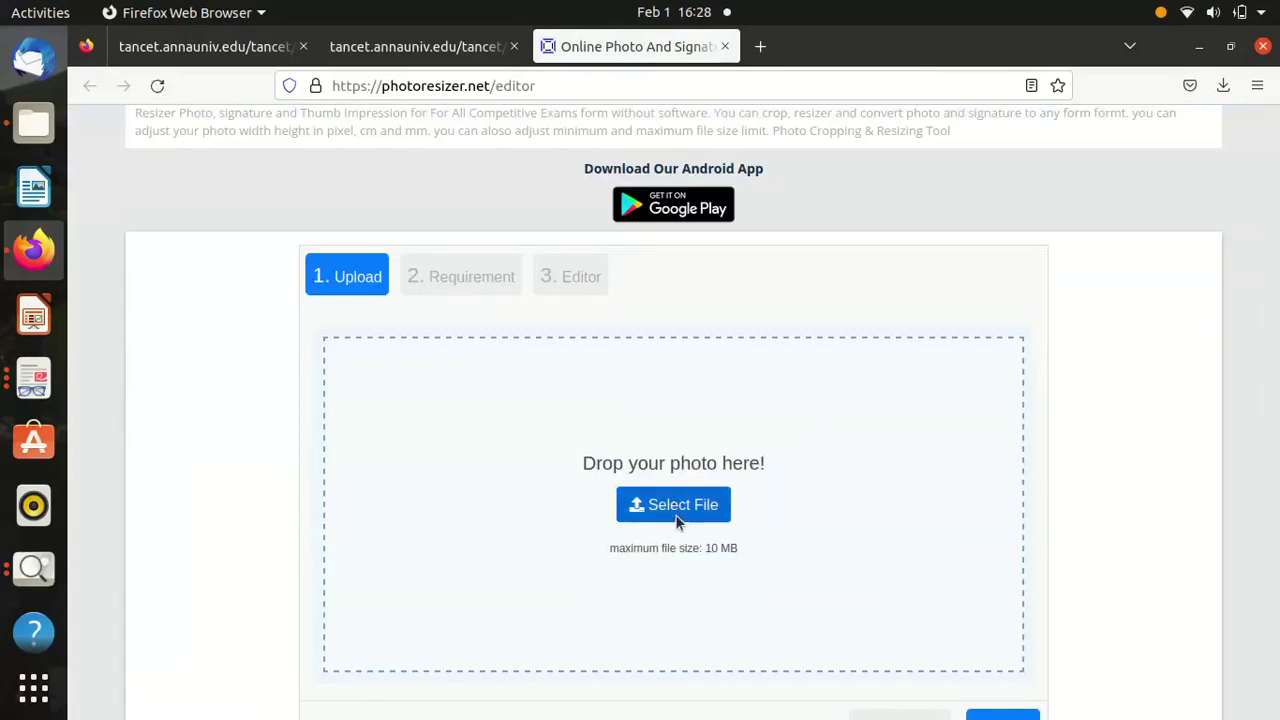
{"action": "left_click", "coordinate": [676, 507]}
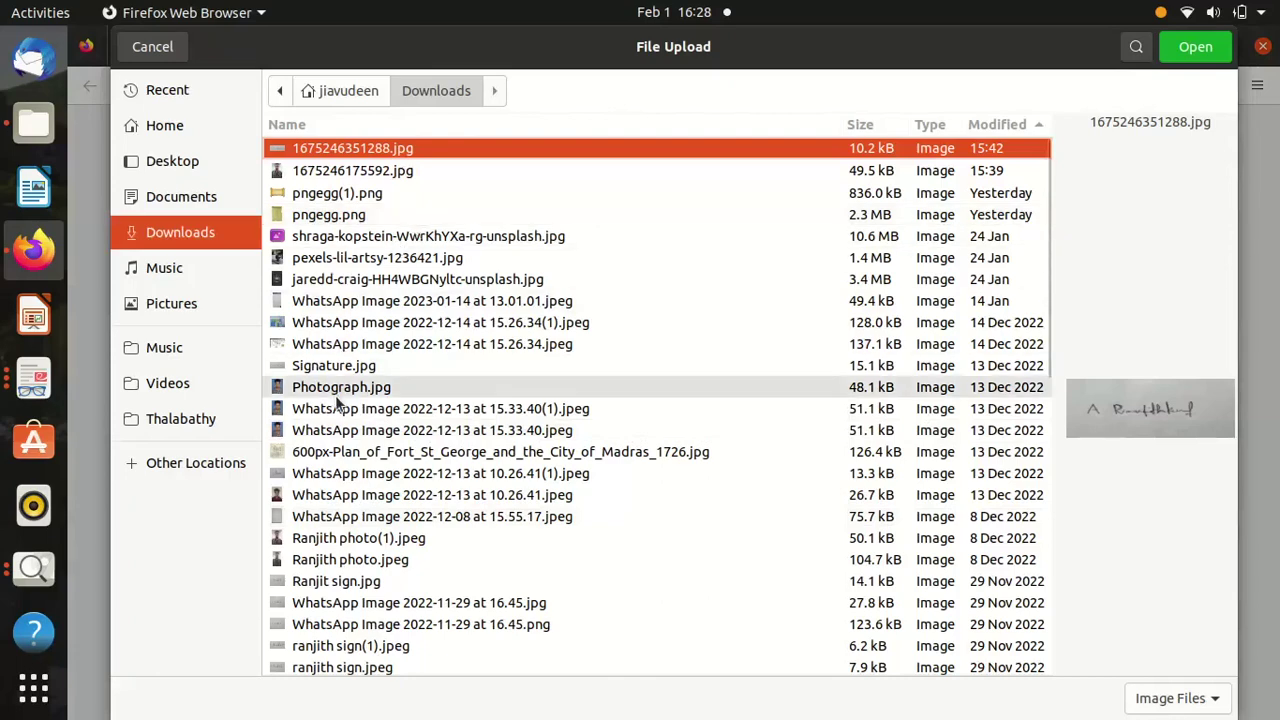
{"action": "double_click", "coordinate": [336, 397]}
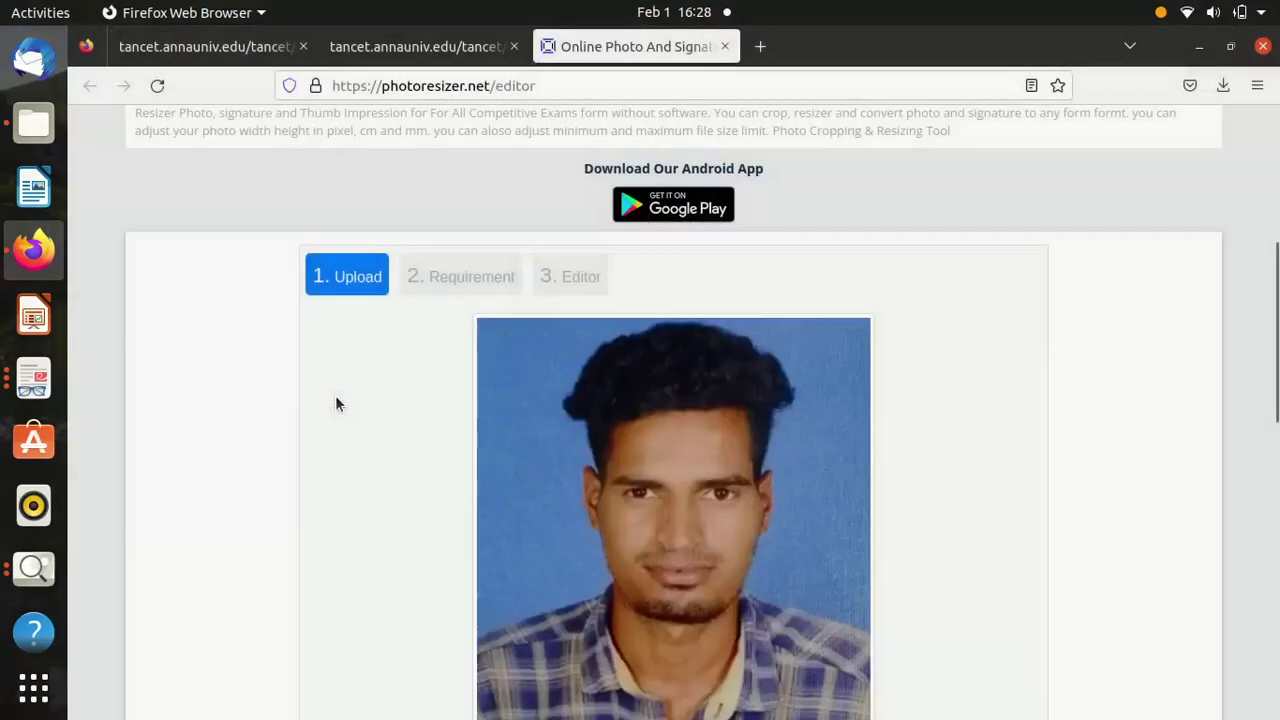
{"action": "scroll", "coordinate": [1272, 442], "scroll_direction": "down", "scroll_amount": 3}
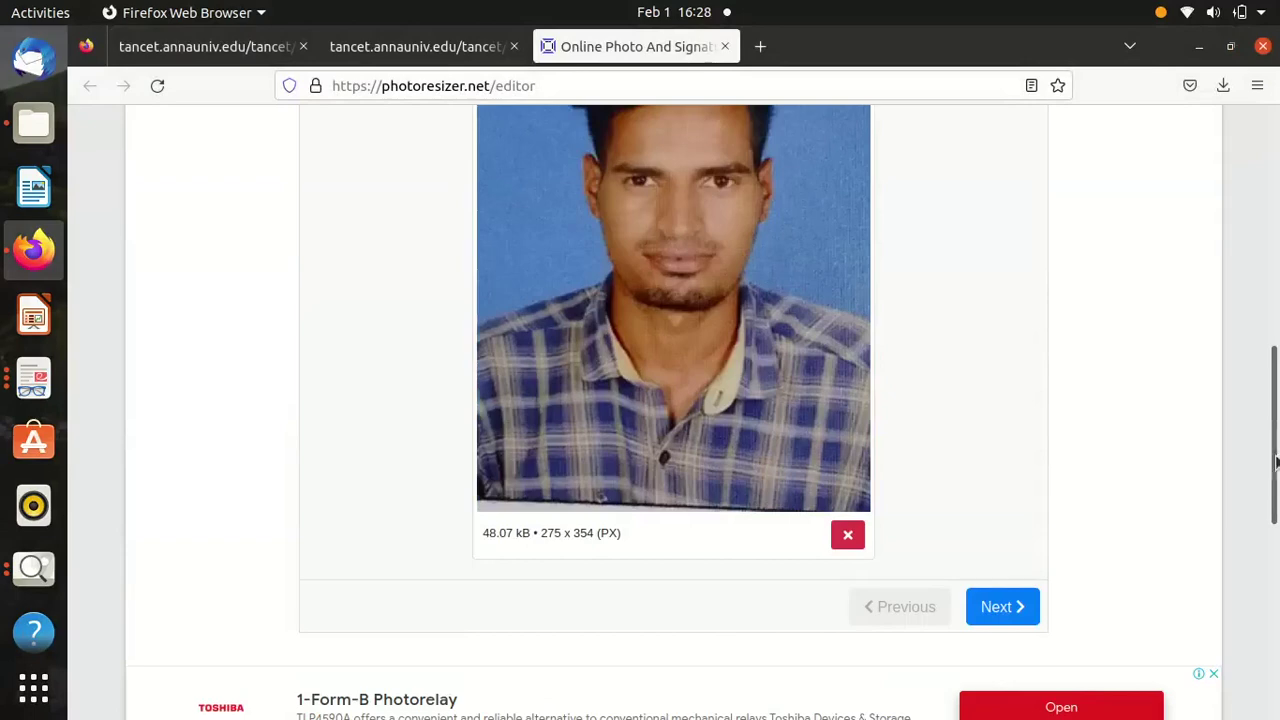
Check the portal's photo size requirements, then proceed to the resizer's Requirement step.
{"action": "left_click", "coordinate": [398, 48]}
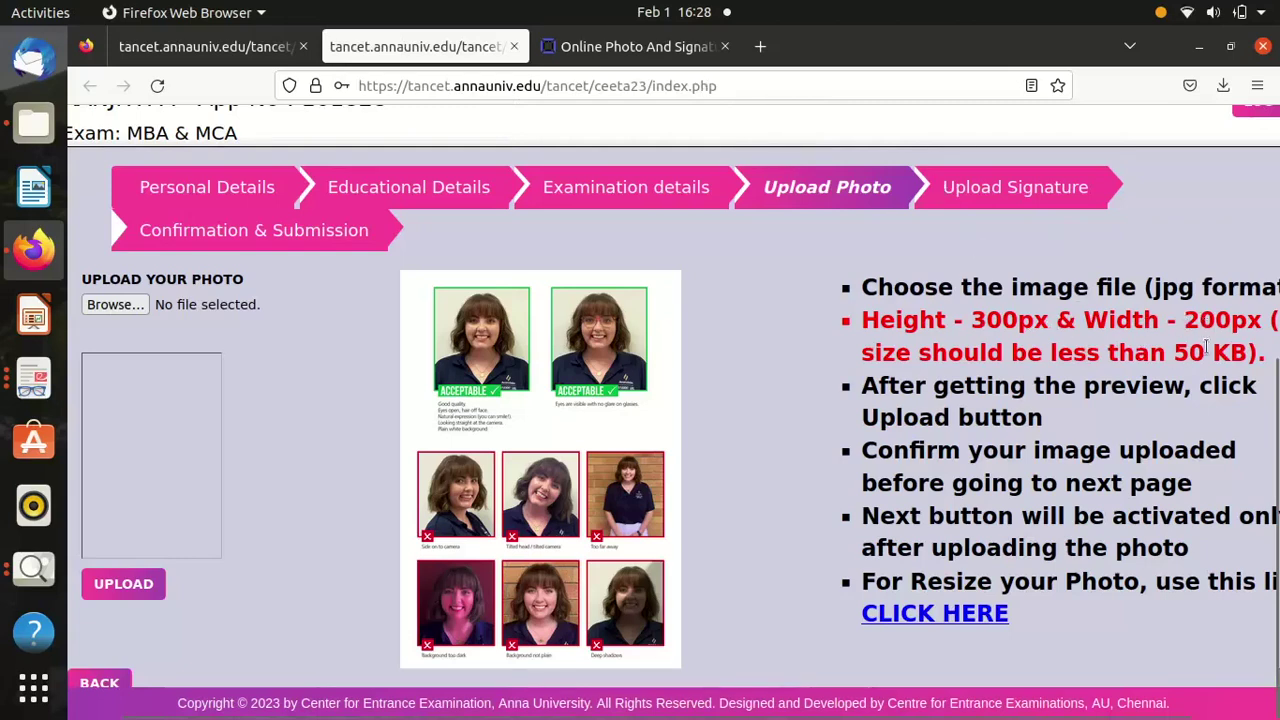
{"action": "left_click", "coordinate": [651, 47]}
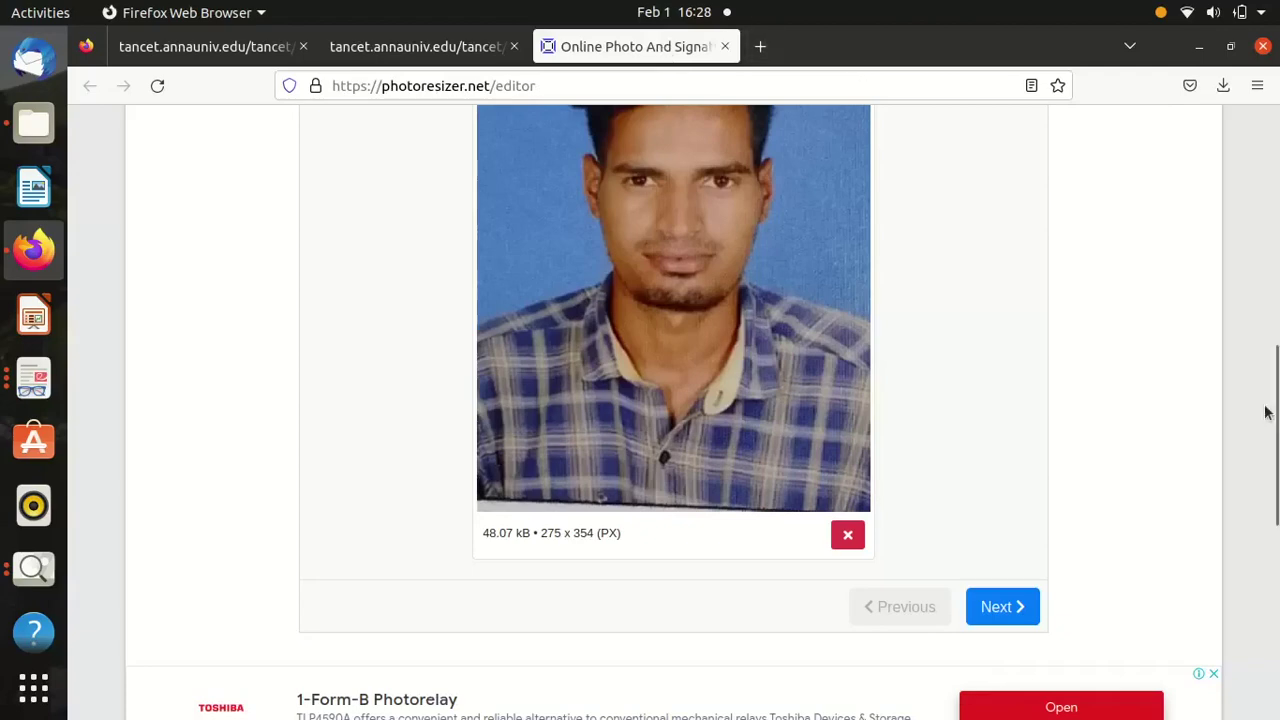
{"action": "scroll", "coordinate": [1278, 567], "scroll_direction": "down", "scroll_amount": 4}
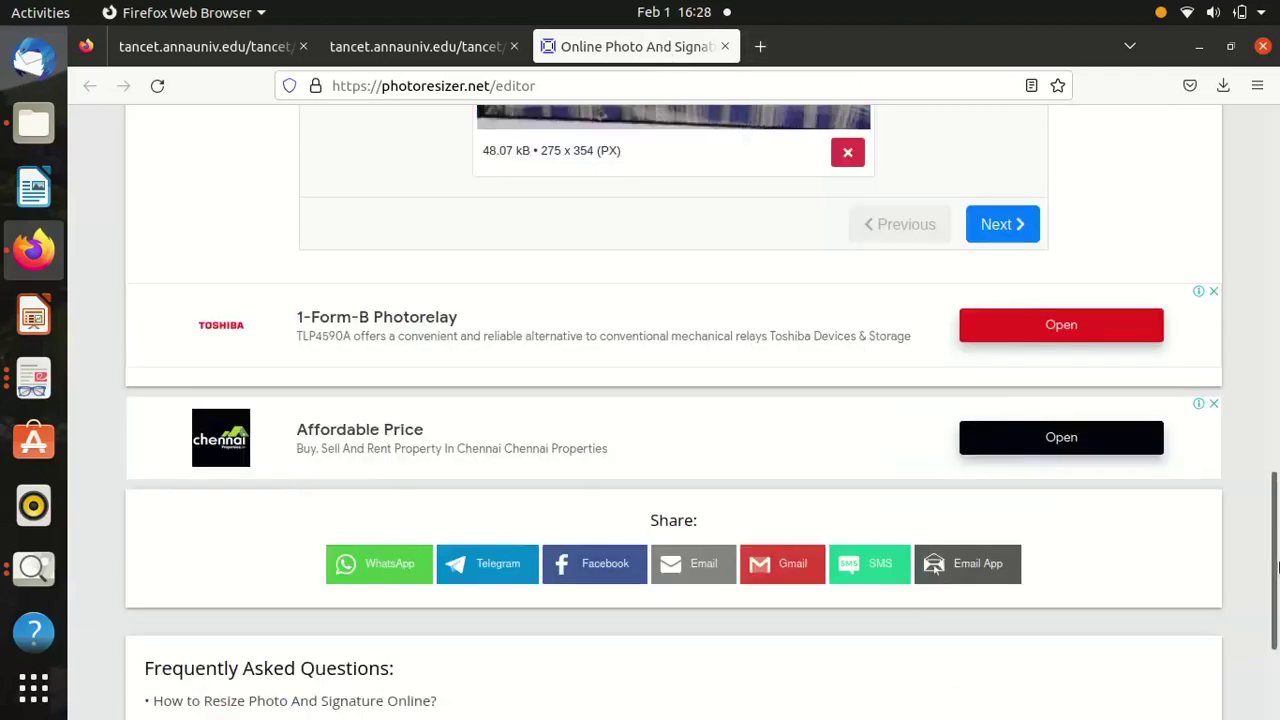
{"action": "left_click", "coordinate": [1014, 228]}
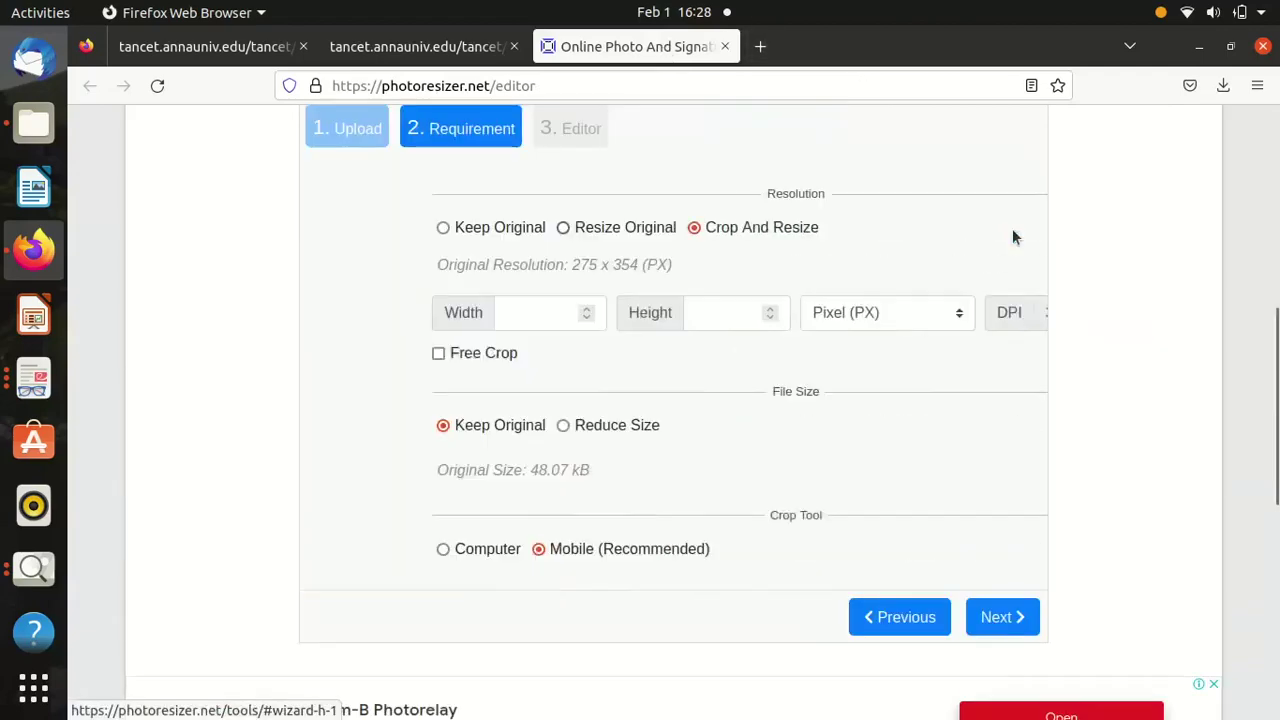
Set the photo height to 300 pixels, limit the file to under 50 KB, and use the Computer crop tool.
{"action": "left_click", "coordinate": [437, 56]}
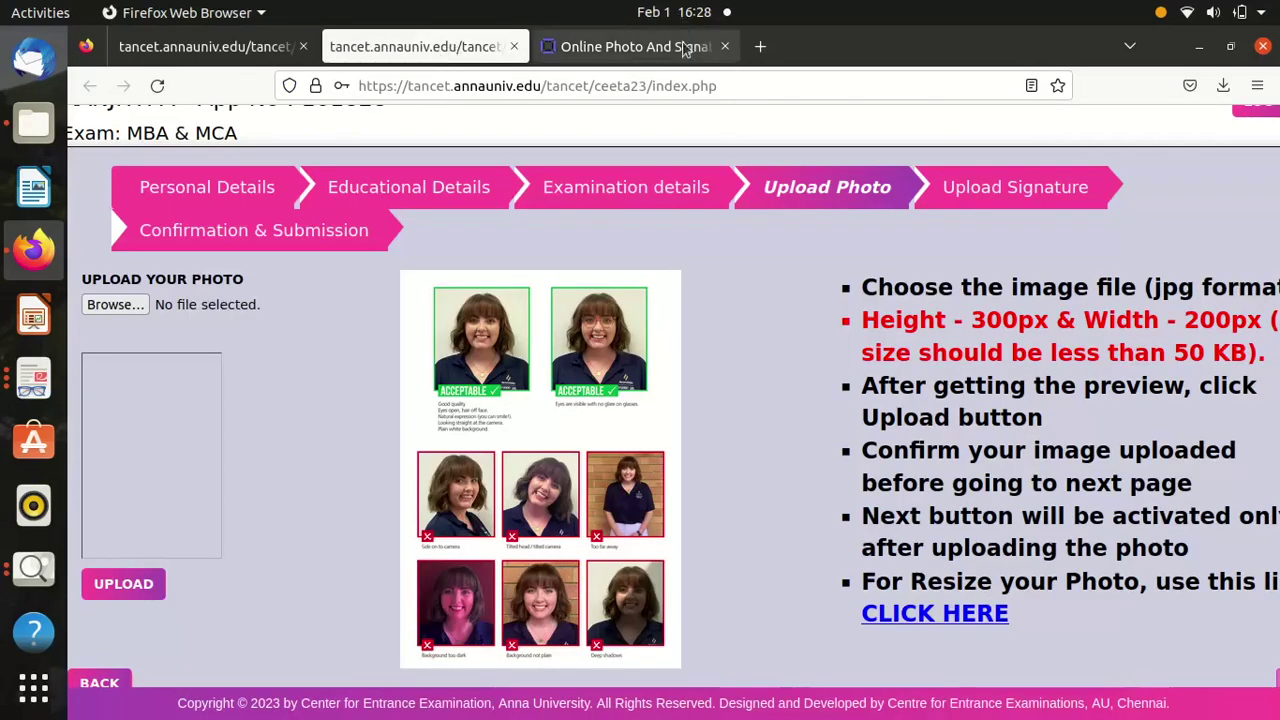
{"action": "left_click", "coordinate": [684, 48]}
{"action": "left_click", "coordinate": [623, 313]}
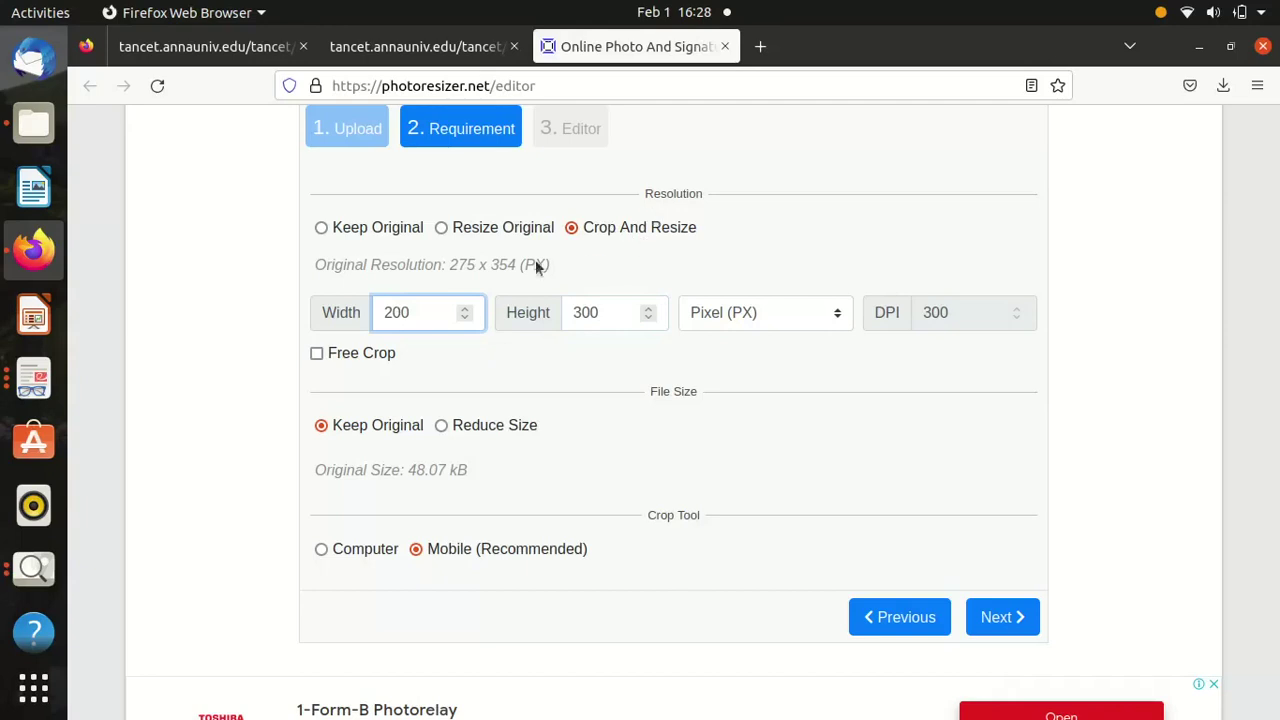
{"action": "left_click", "coordinate": [441, 426]}
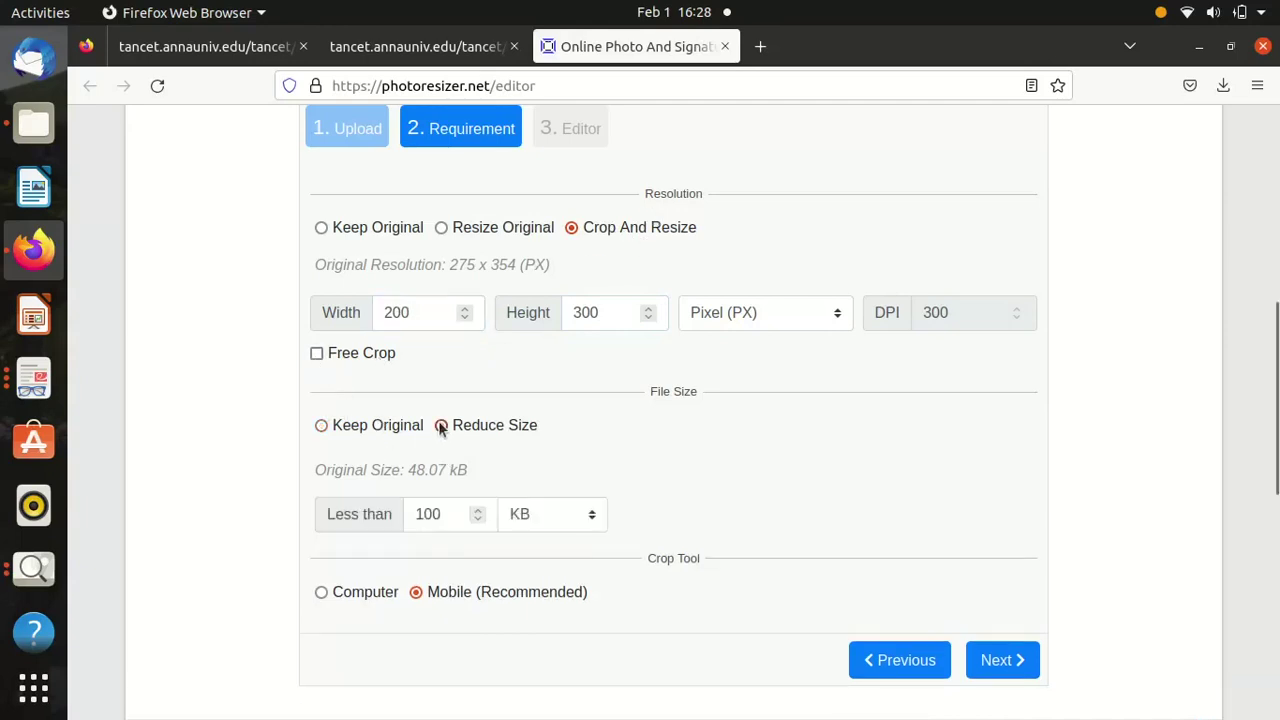
{"action": "double_click", "coordinate": [424, 514]}
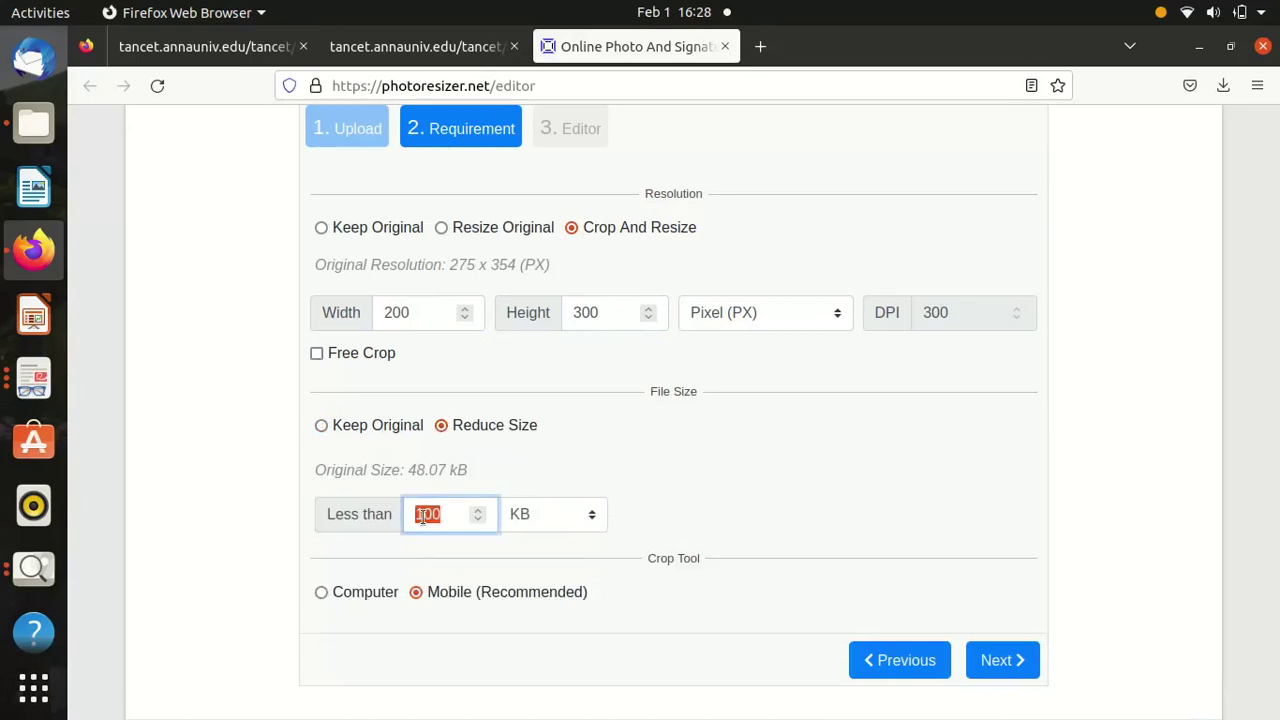
{"action": "type", "text": "50"}
{"action": "left_click", "coordinate": [320, 593]}
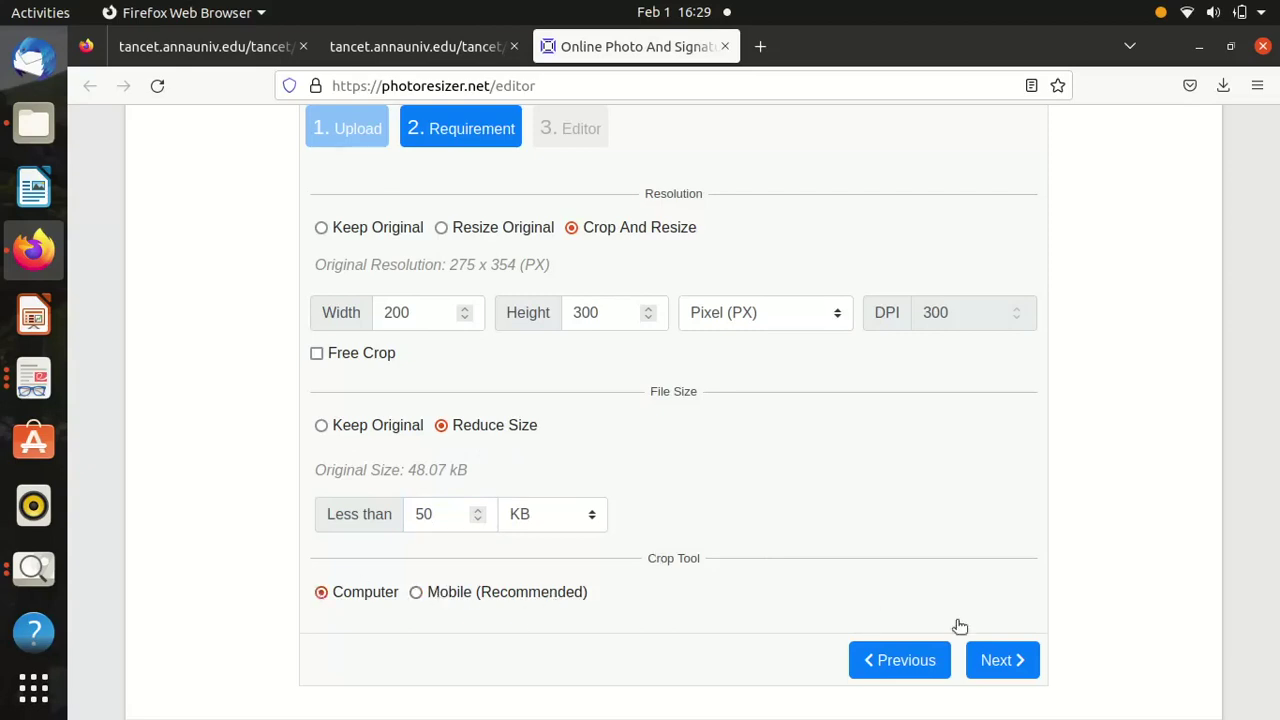
Download the edited photo as 1675249157019.jpg (47.1 KB).
{"action": "left_click", "coordinate": [992, 660]}
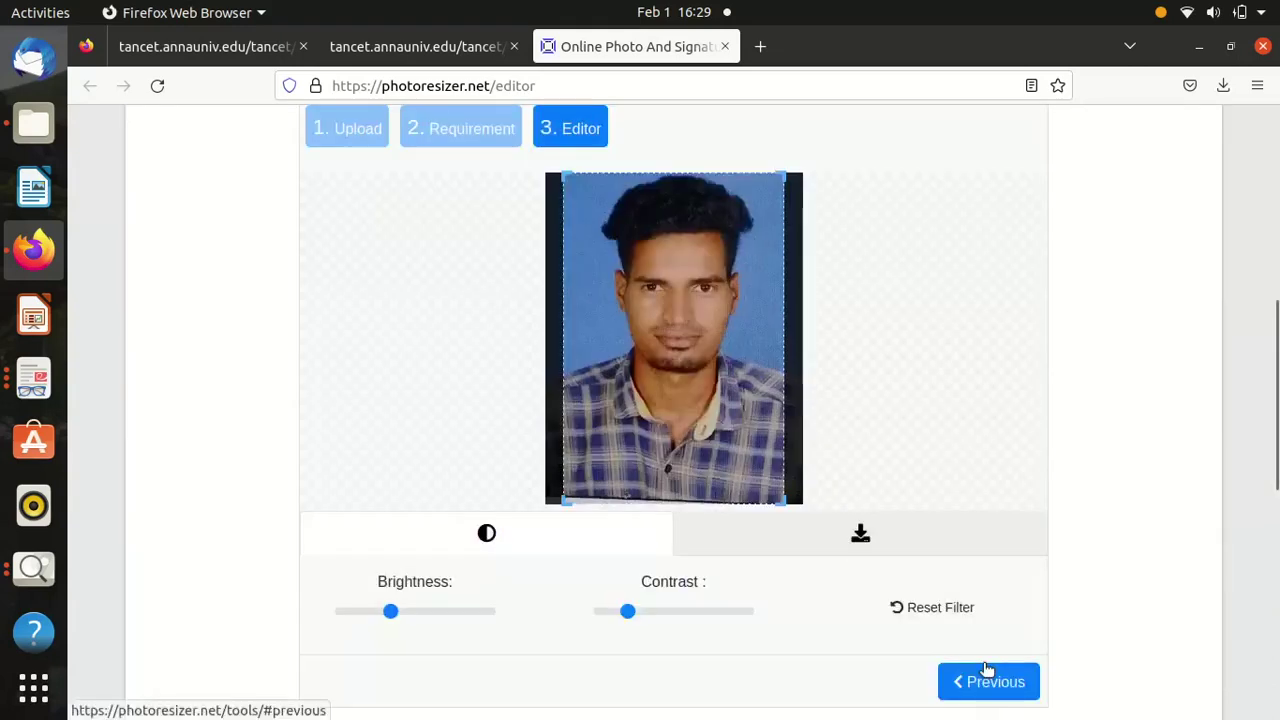
{"action": "left_click", "coordinate": [864, 531]}
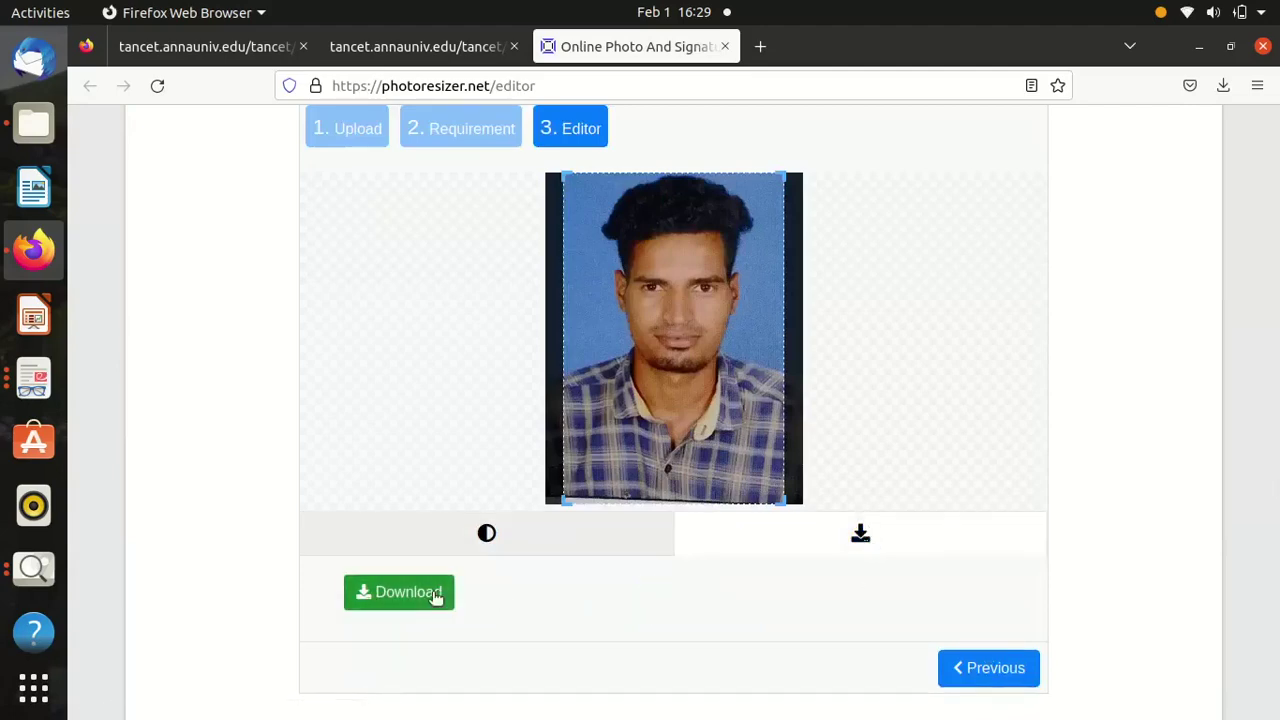
{"action": "left_click", "coordinate": [436, 597]}
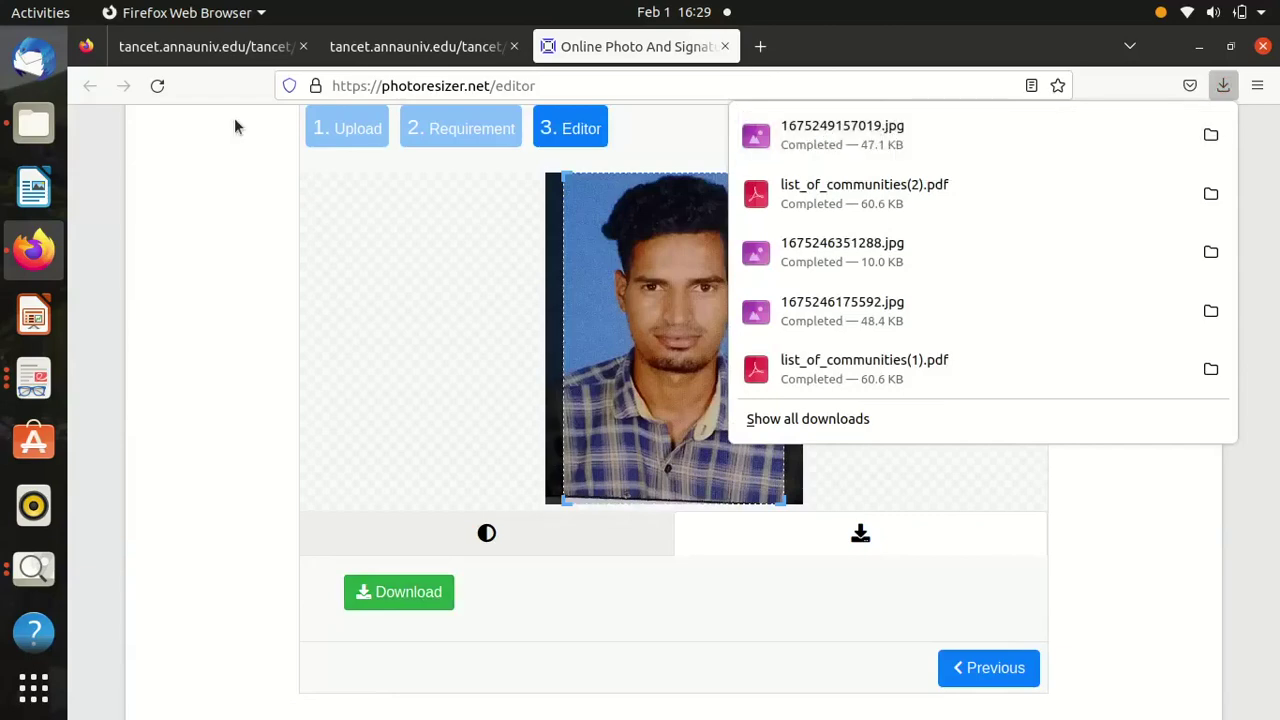
Upload 1675249157019.jpg as the TANCET photo, acknowledge the success alert, and go to Upload Signature.
{"action": "left_click", "coordinate": [378, 54]}
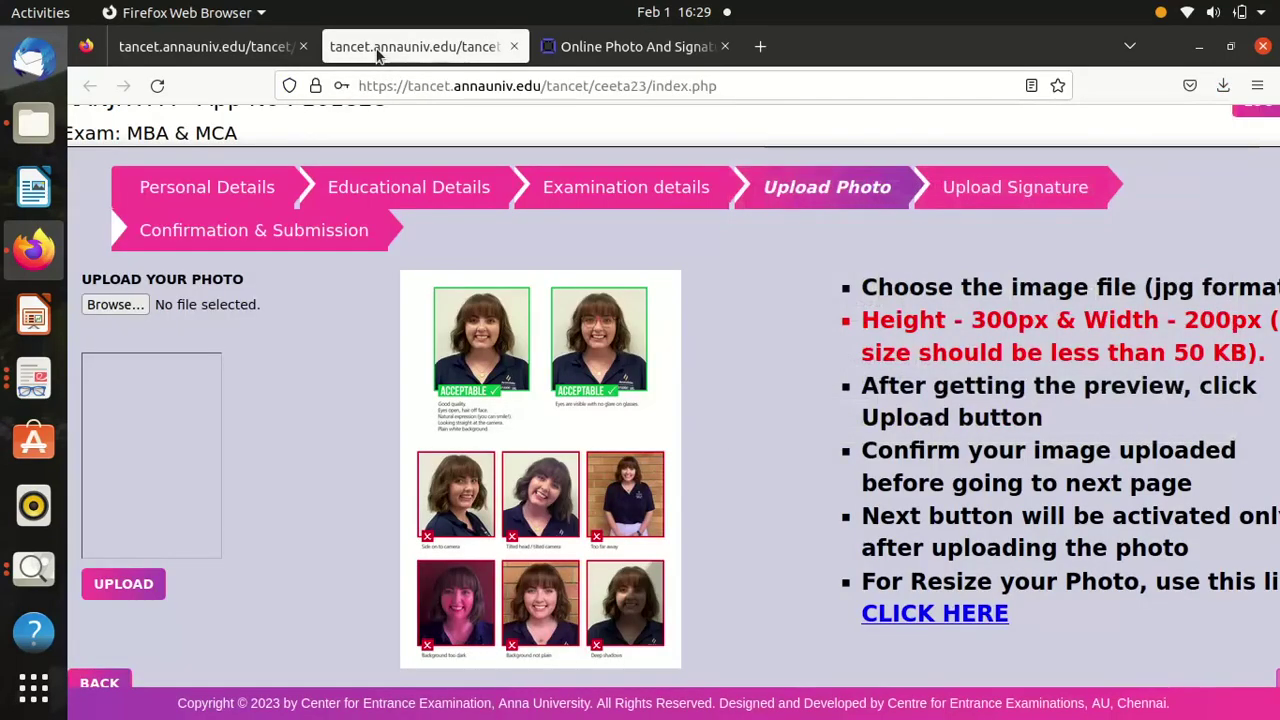
{"action": "left_click", "coordinate": [128, 304]}
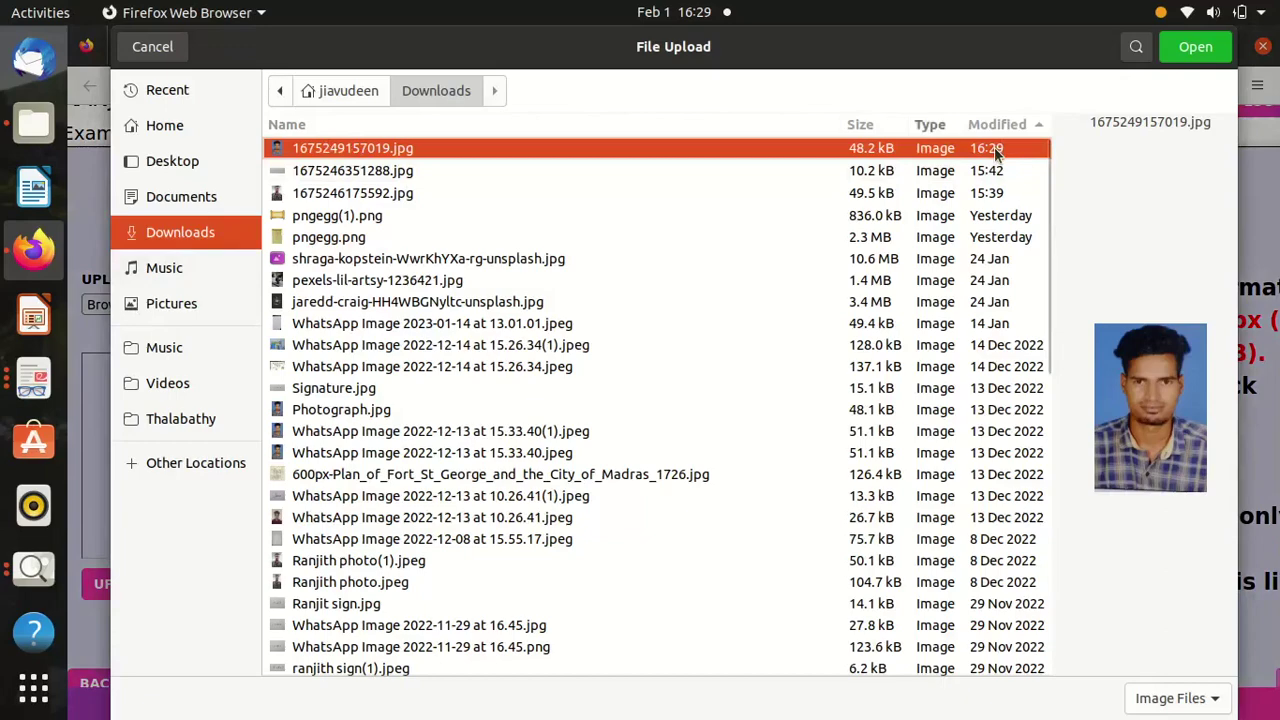
{"action": "double_click", "coordinate": [375, 150]}
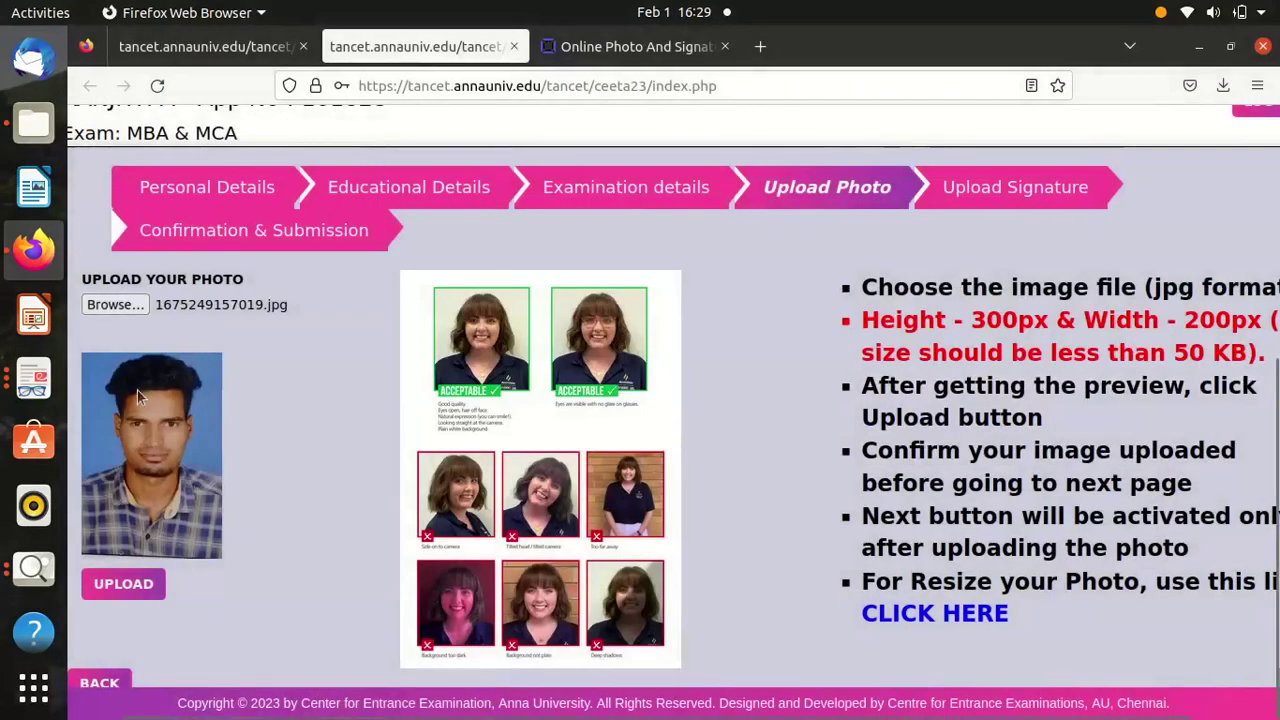
{"action": "left_click", "coordinate": [121, 583]}
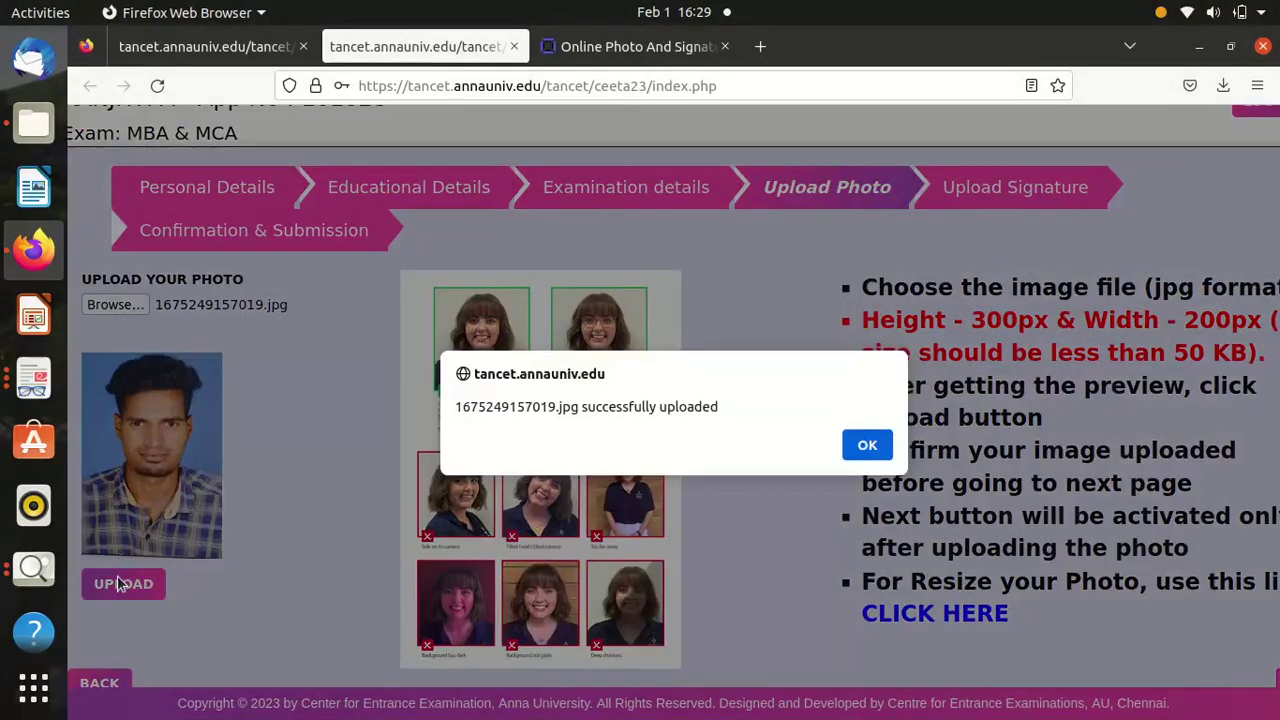
{"action": "left_click", "coordinate": [866, 446]}
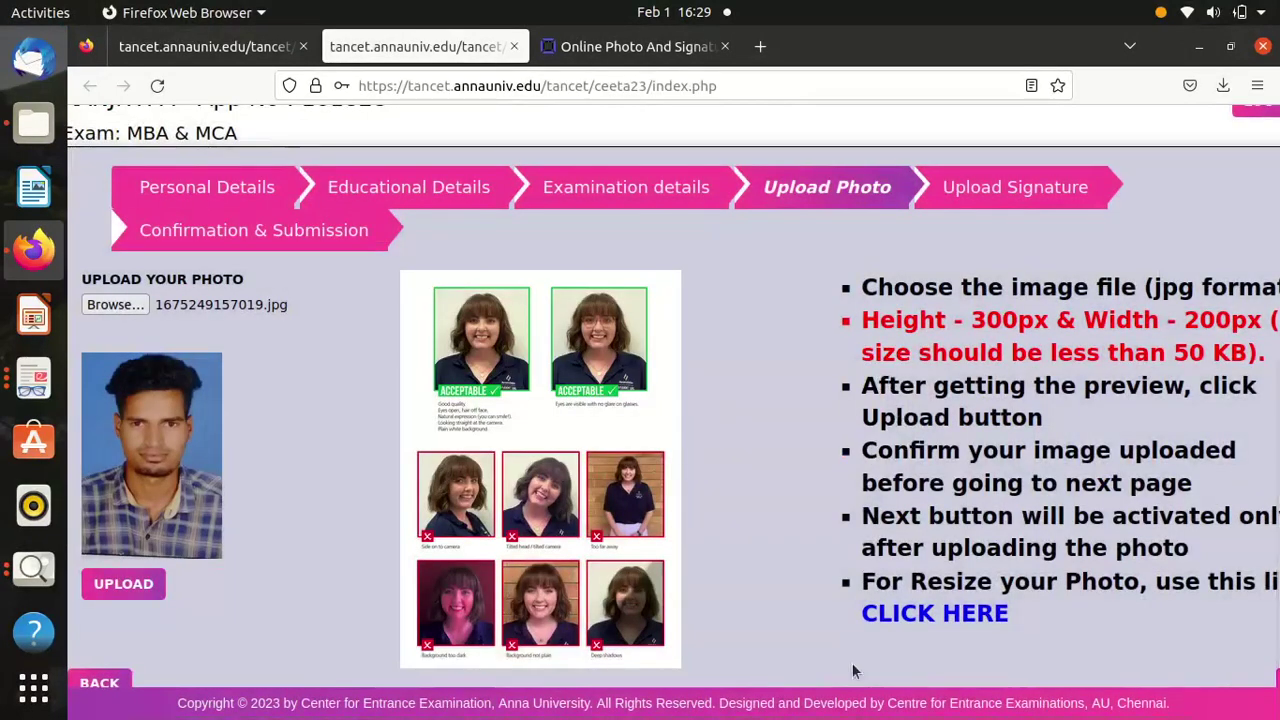
{"action": "scroll", "coordinate": [852, 663], "scroll_direction": "right", "scroll_amount": 2}
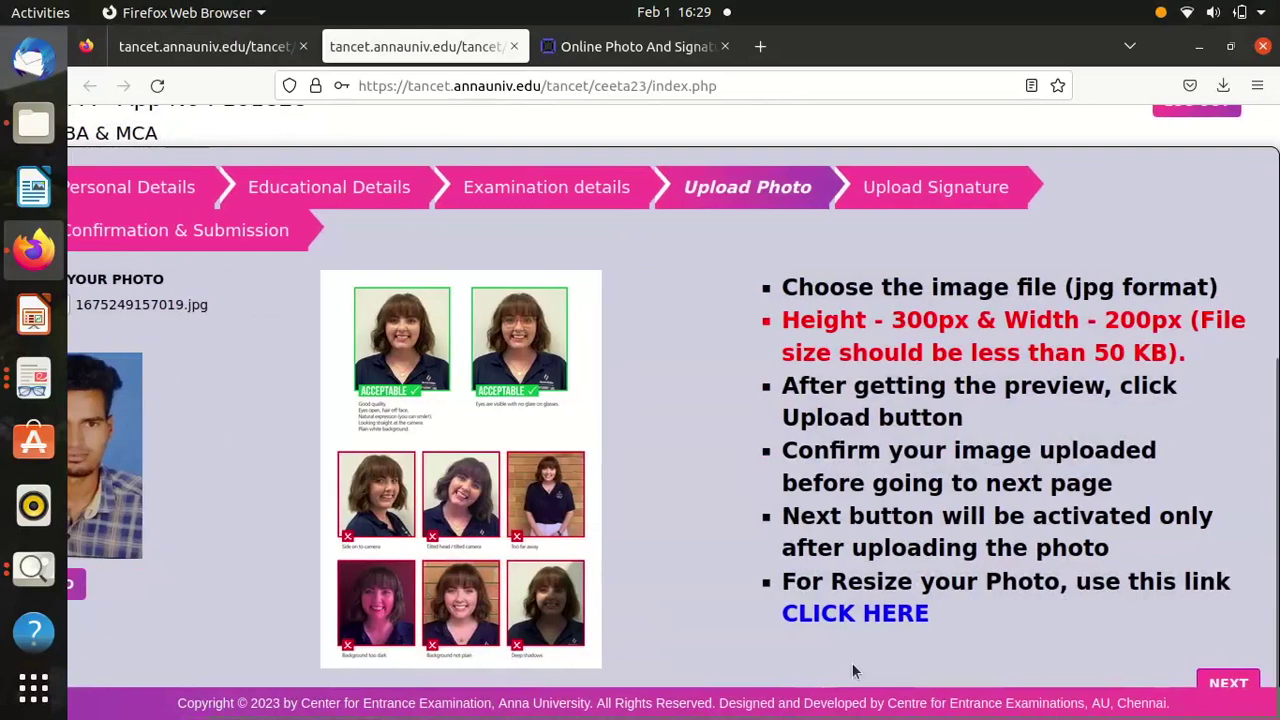
{"action": "left_click", "coordinate": [1228, 684]}
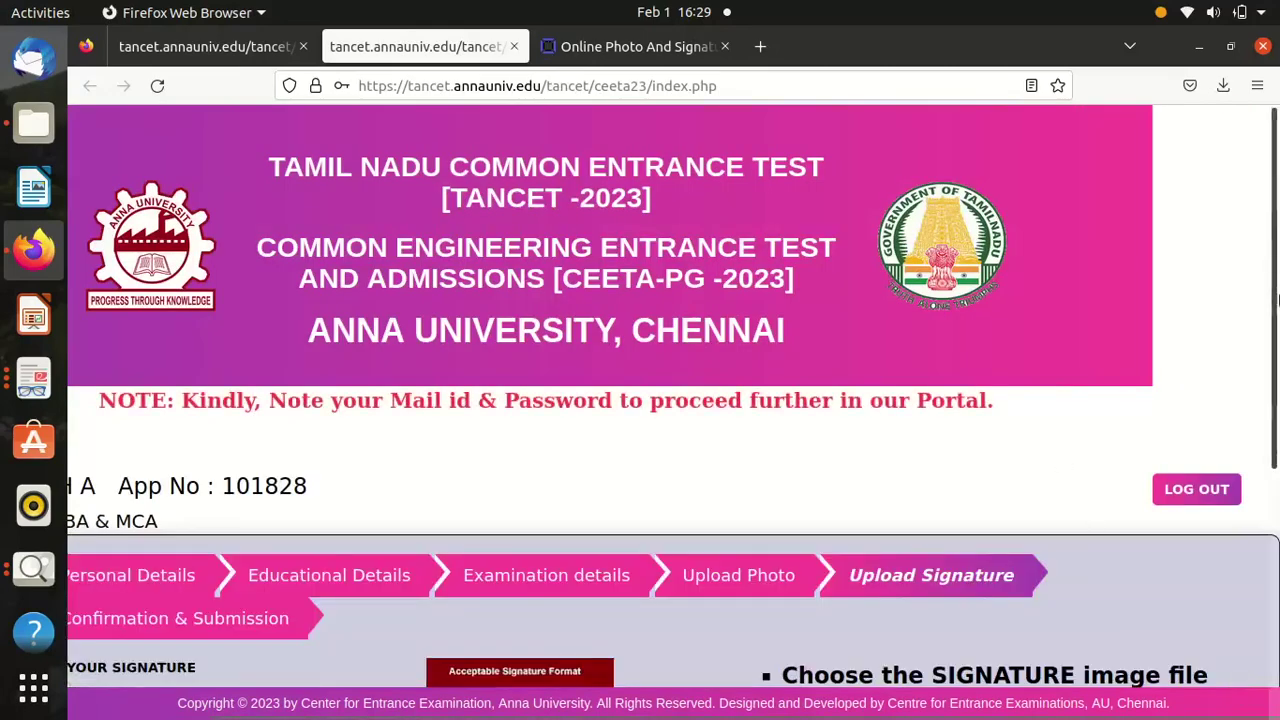
Choose 1675246351288.jpg as the signature image on the Upload Signature step.
{"action": "scroll", "coordinate": [1052, 474], "scroll_direction": "down", "scroll_amount": 3}
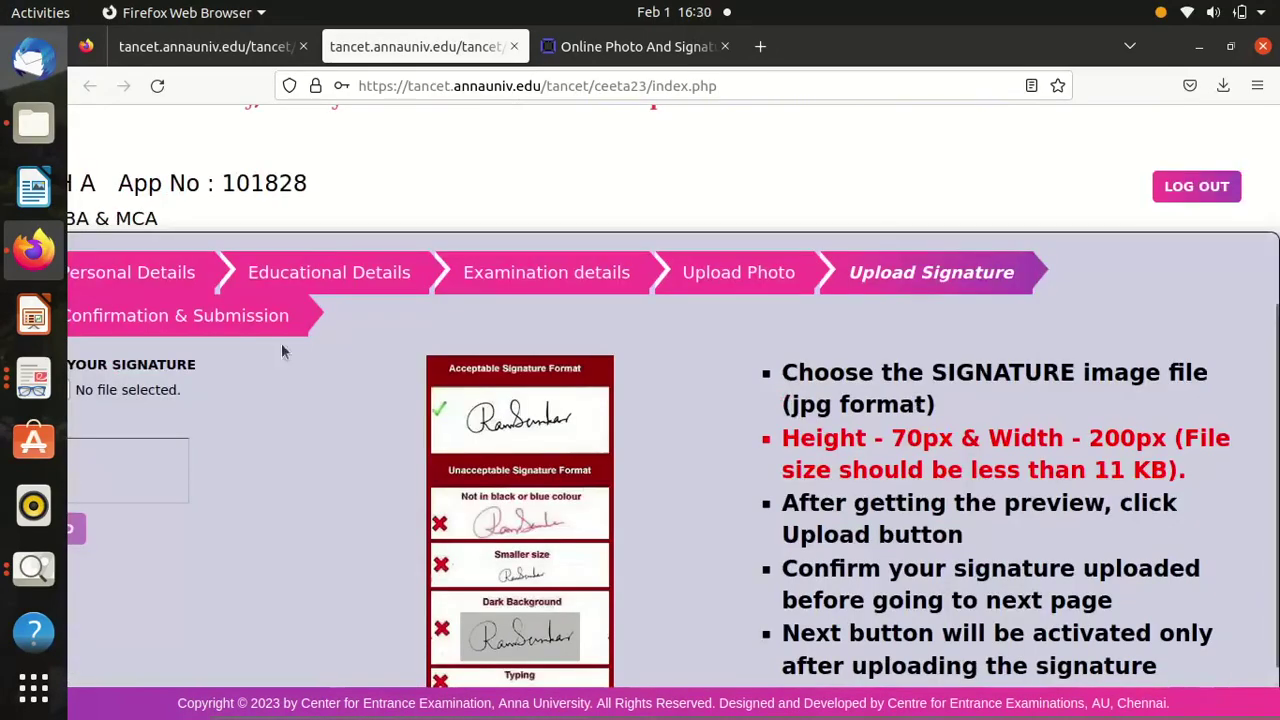
{"action": "scroll", "coordinate": [333, 548], "scroll_direction": "left", "scroll_amount": 3}
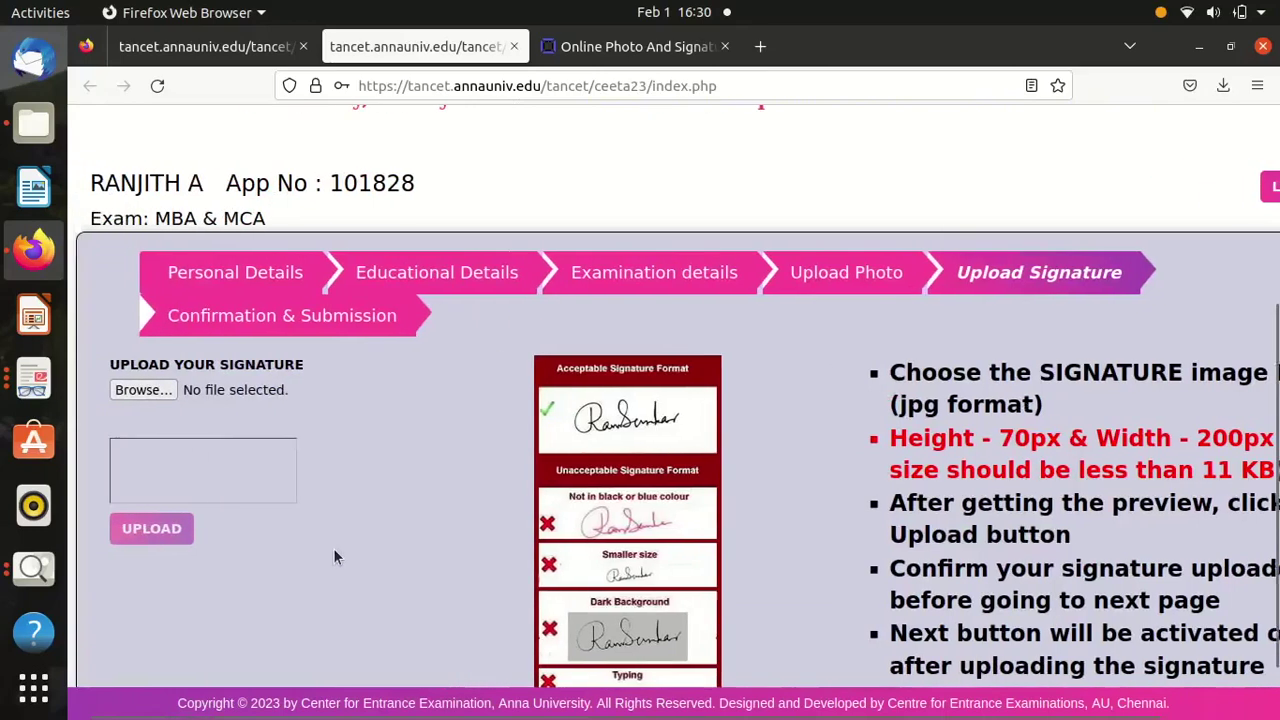
{"action": "left_click", "coordinate": [175, 391]}
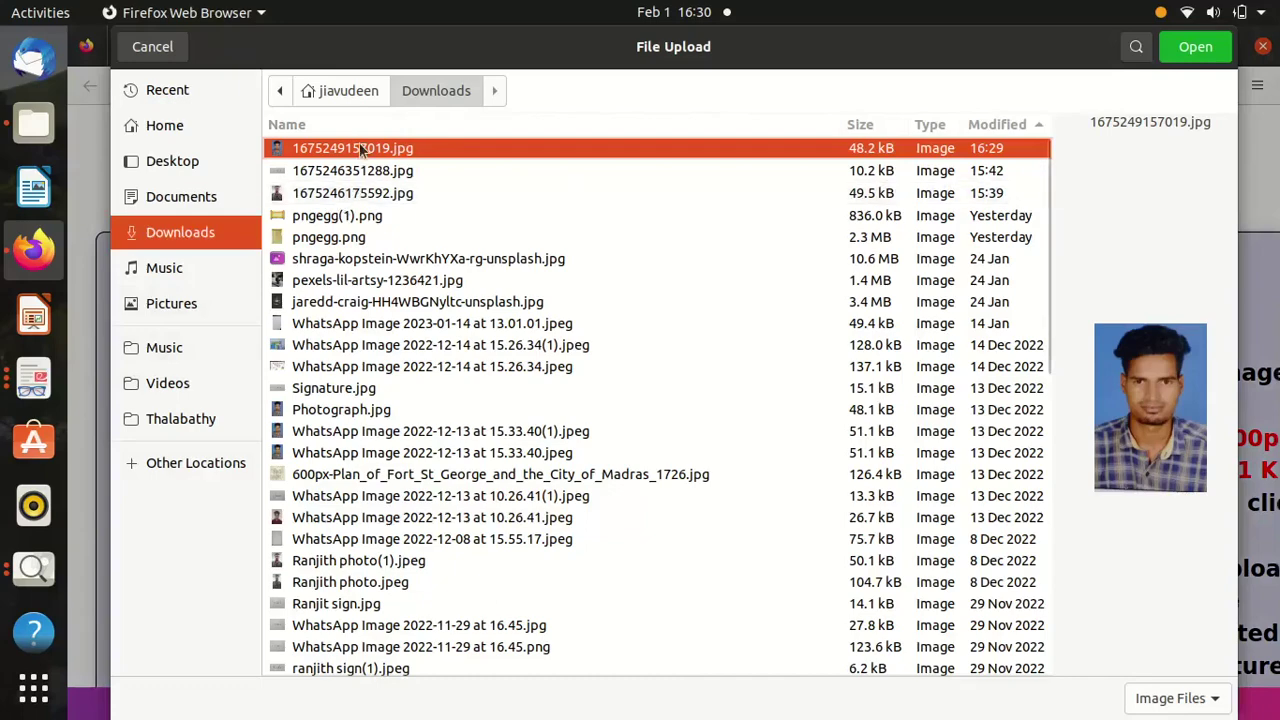
{"action": "double_click", "coordinate": [360, 170]}
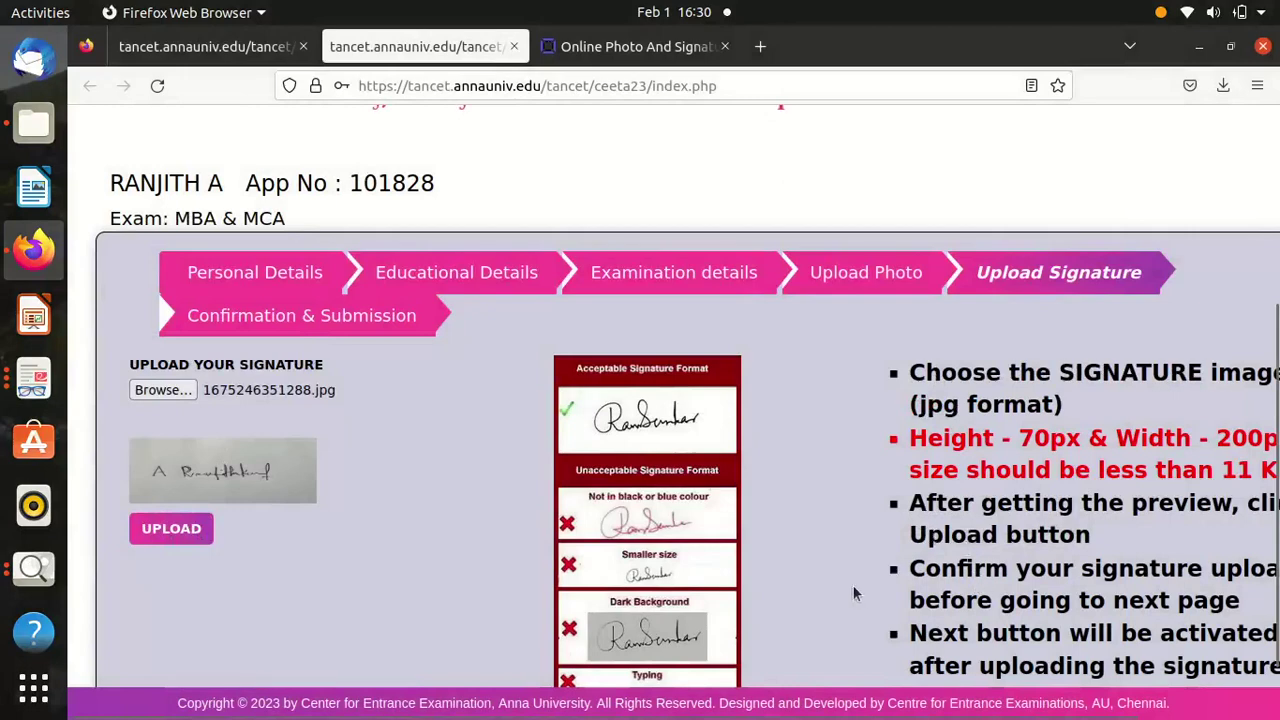
{"action": "scroll", "coordinate": [853, 586], "scroll_direction": "down", "scroll_amount": 1}
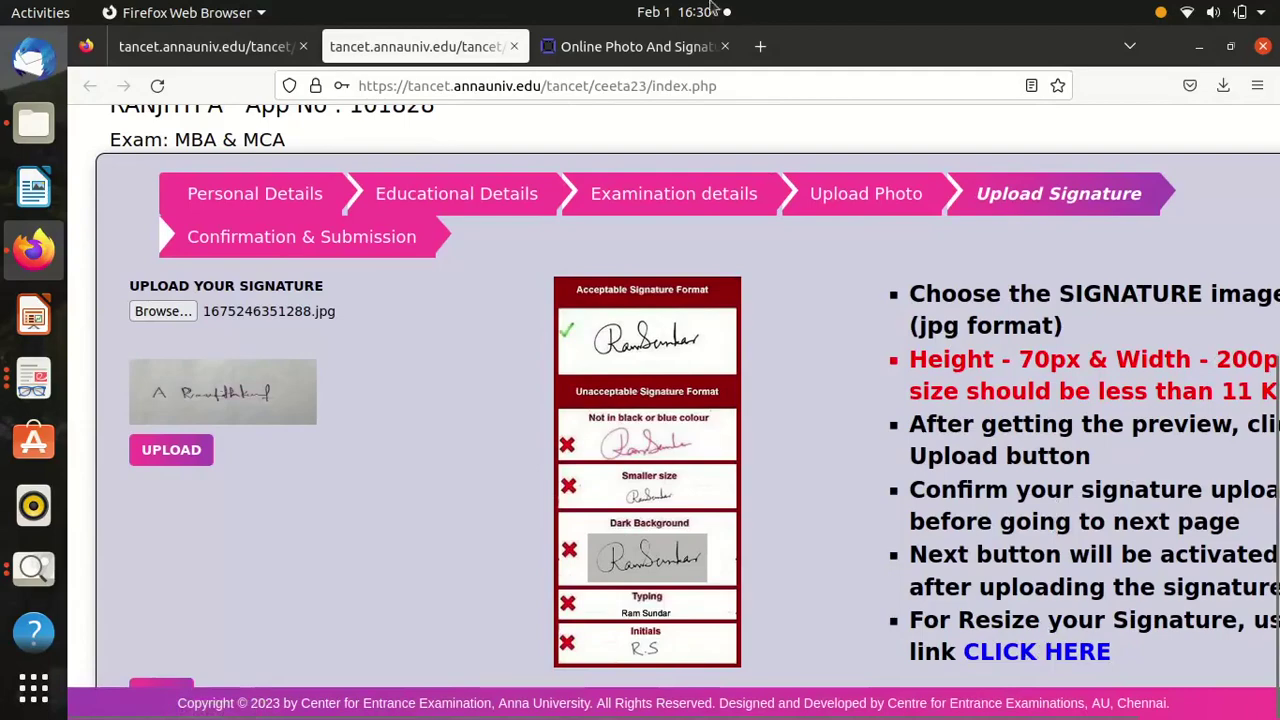
Close the extra PhotoResizer browser tab.
{"action": "left_click", "coordinate": [671, 47]}
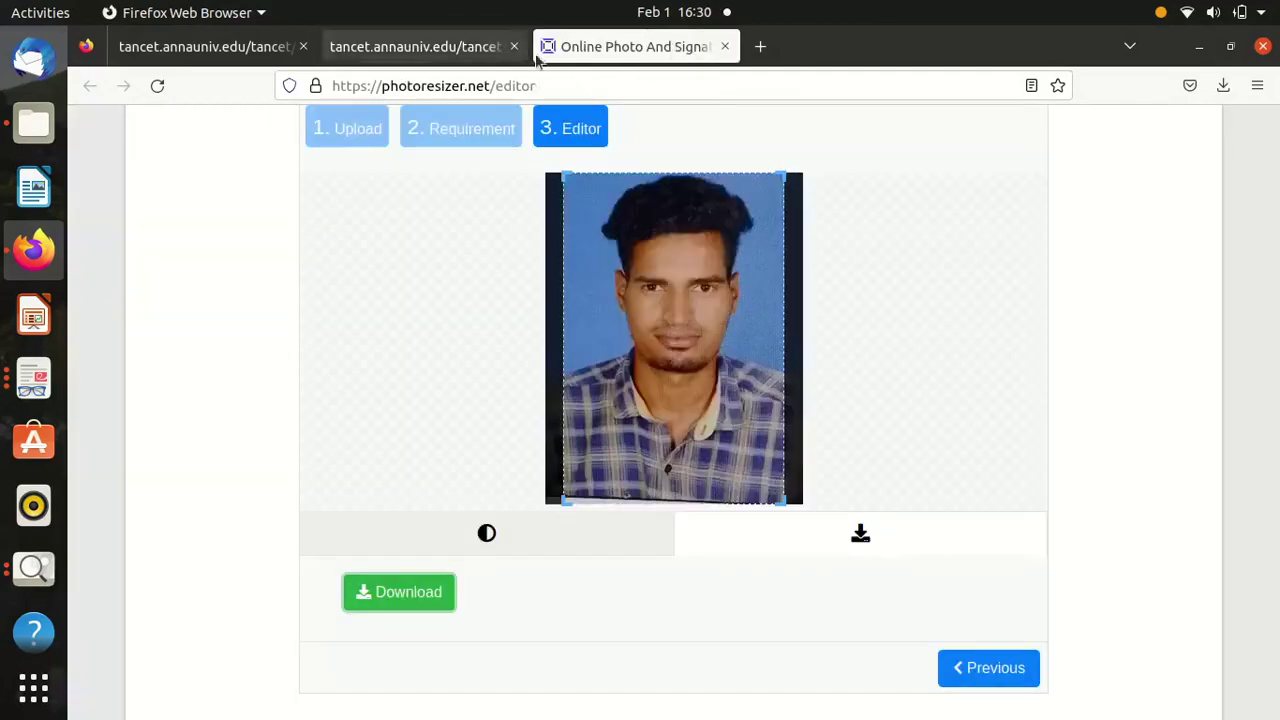
{"action": "left_click", "coordinate": [460, 52]}
{"action": "left_click", "coordinate": [724, 47]}
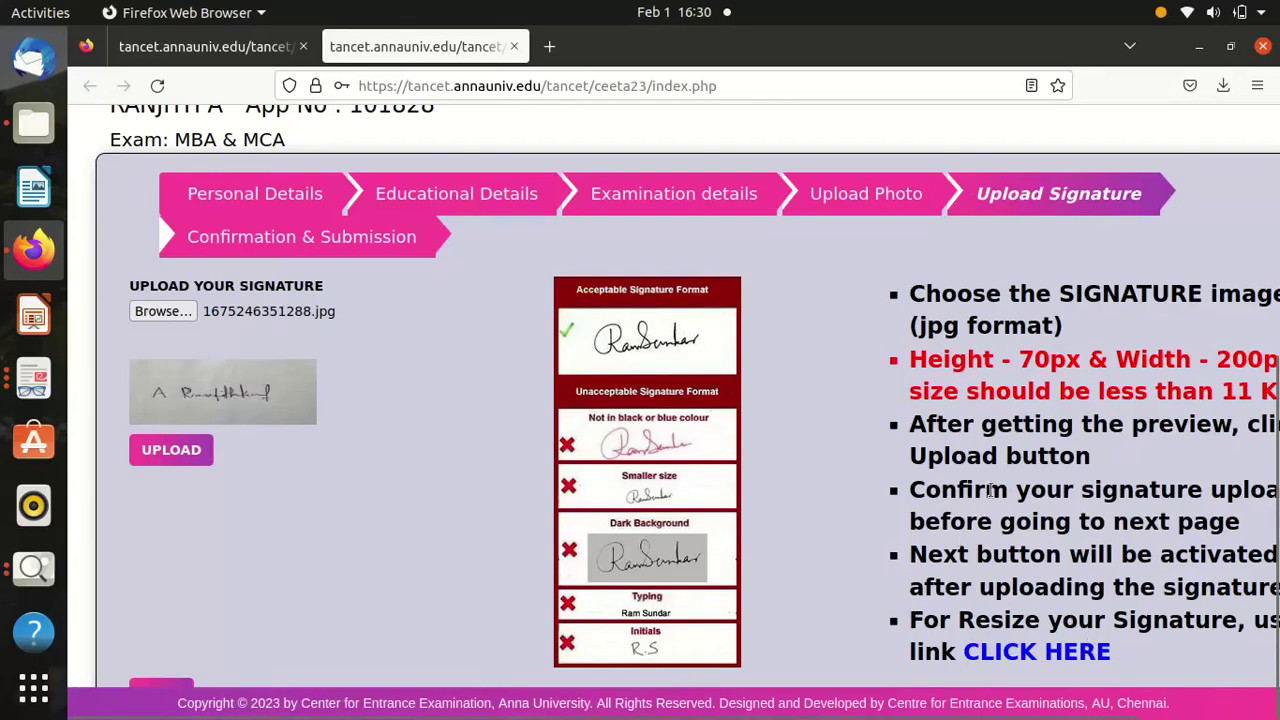
Load Signature.jpg into PhotoResizer and continue to the size requirements step.
{"action": "left_click", "coordinate": [1046, 657]}
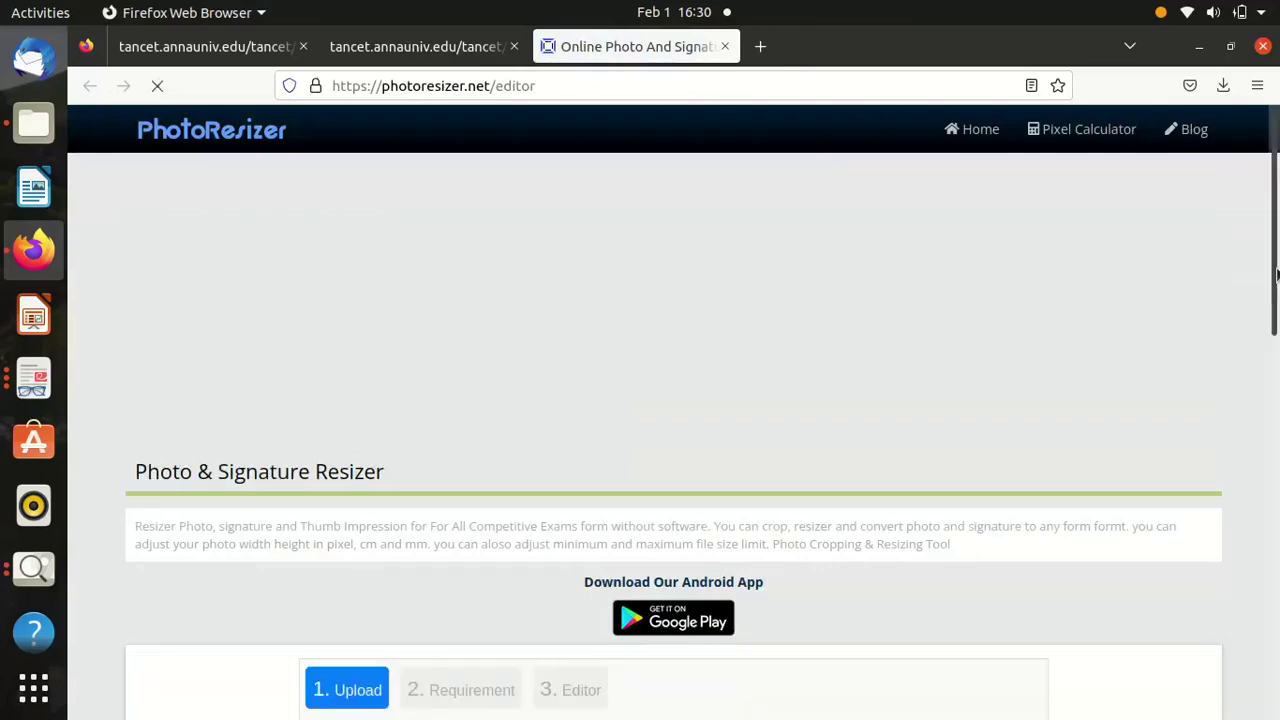
{"action": "scroll", "coordinate": [1276, 274], "scroll_direction": "down", "scroll_amount": 5}
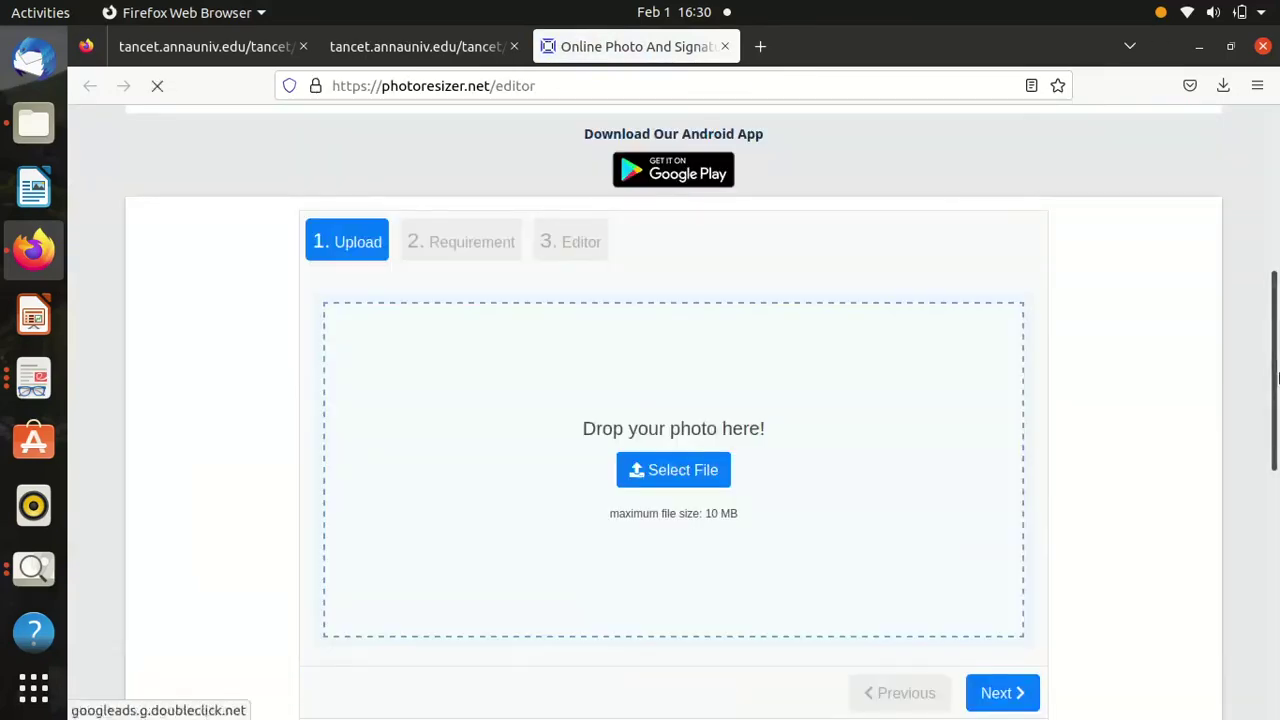
{"action": "left_click", "coordinate": [697, 476]}
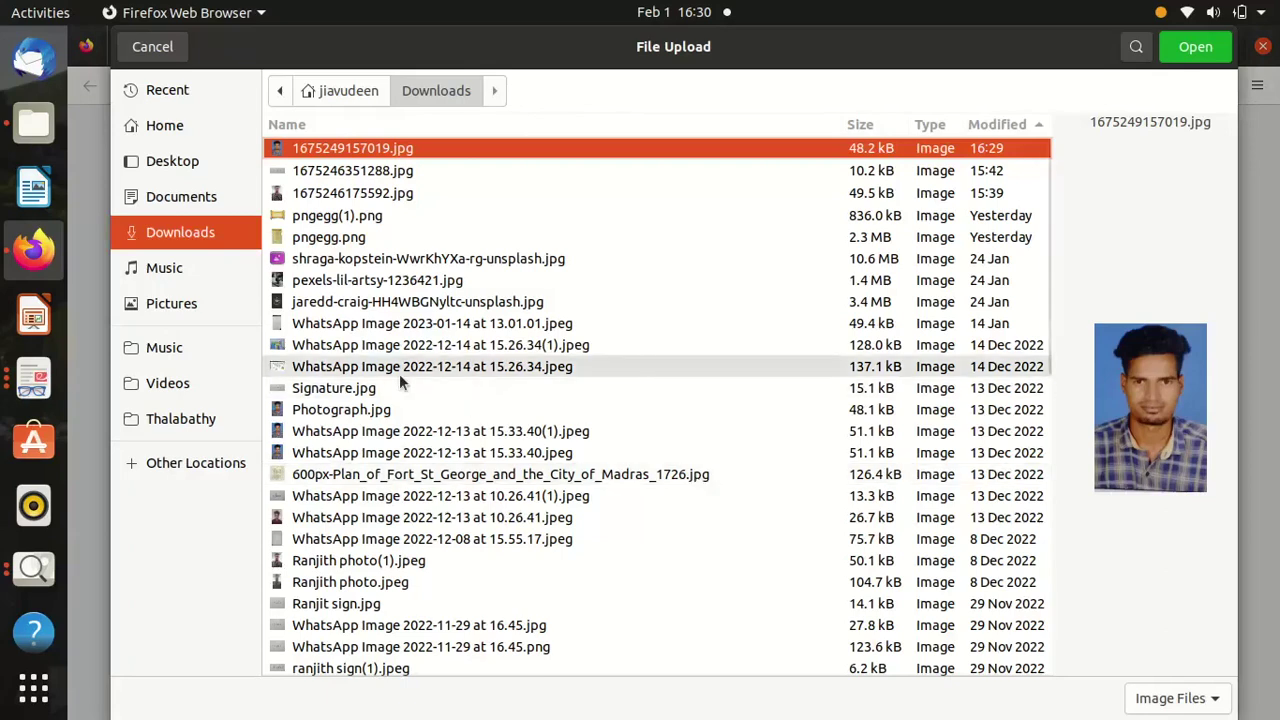
{"action": "double_click", "coordinate": [388, 387]}
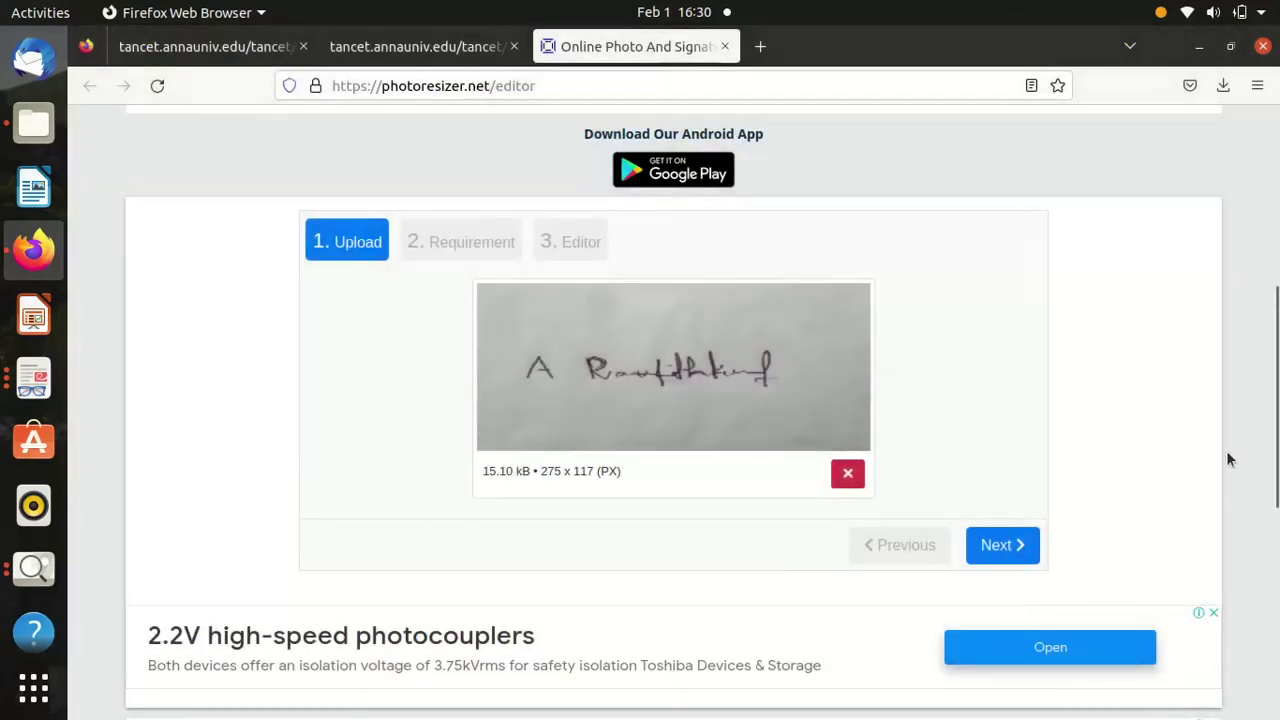
{"action": "left_click", "coordinate": [1005, 544]}
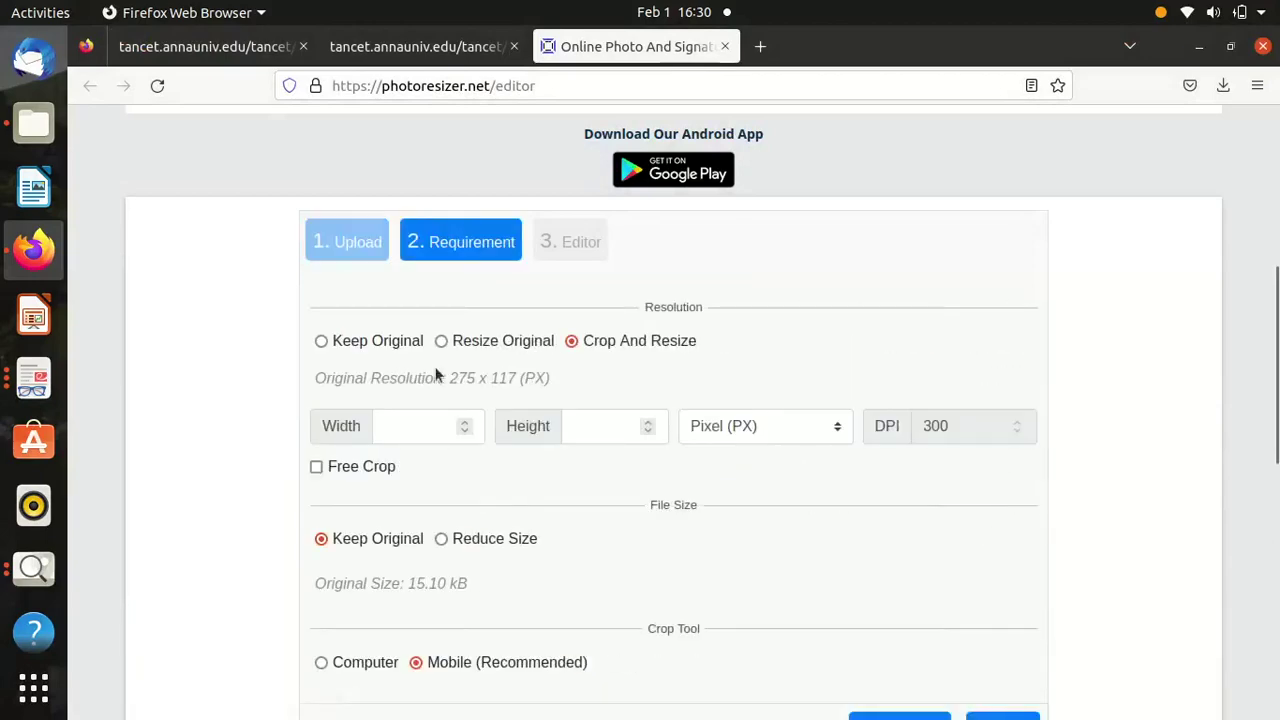
Set the signature width to 200 pixels, cap the file size under 11 KB, and use the Computer crop tool.
{"action": "left_click", "coordinate": [430, 52]}
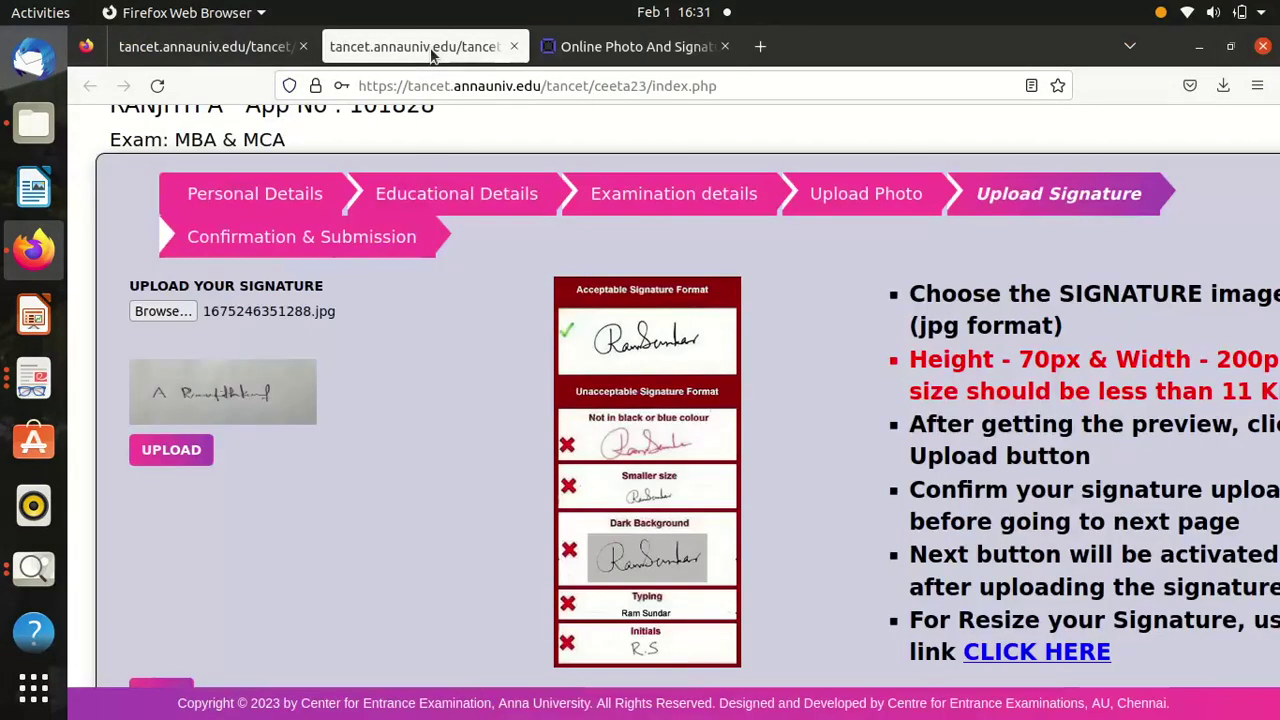
{"action": "left_click", "coordinate": [617, 49]}
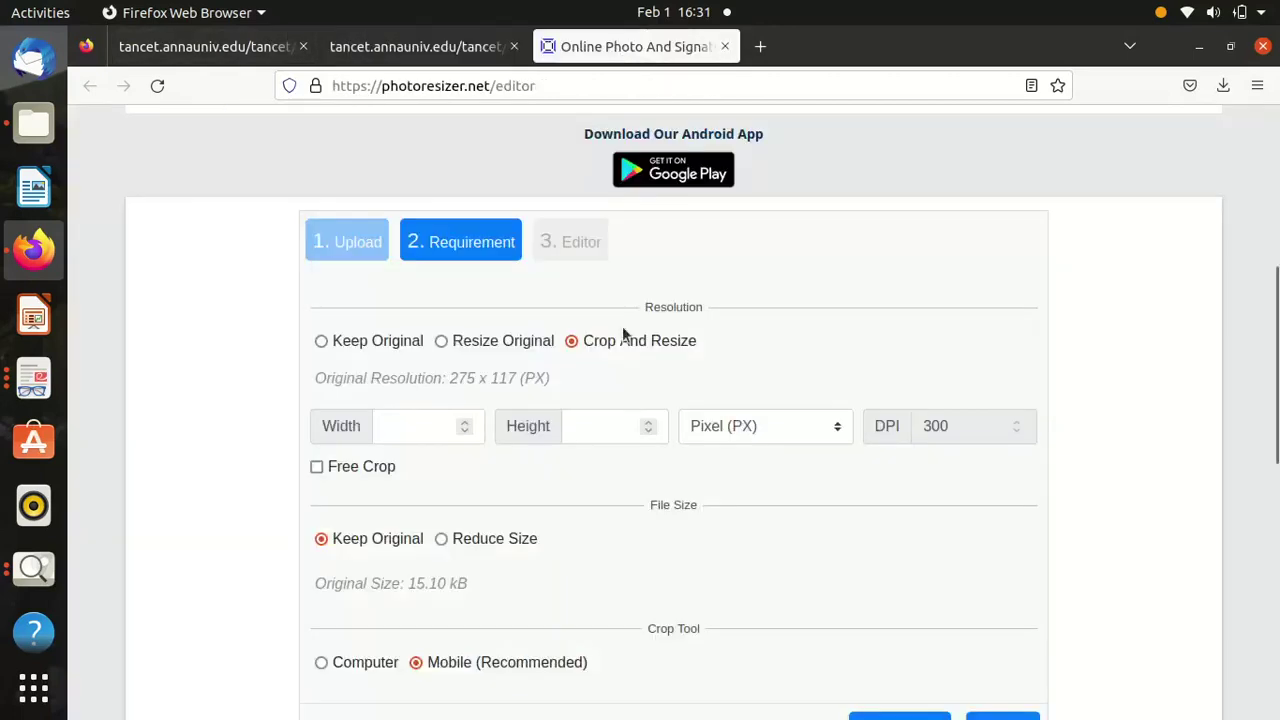
{"action": "left_click", "coordinate": [606, 428]}
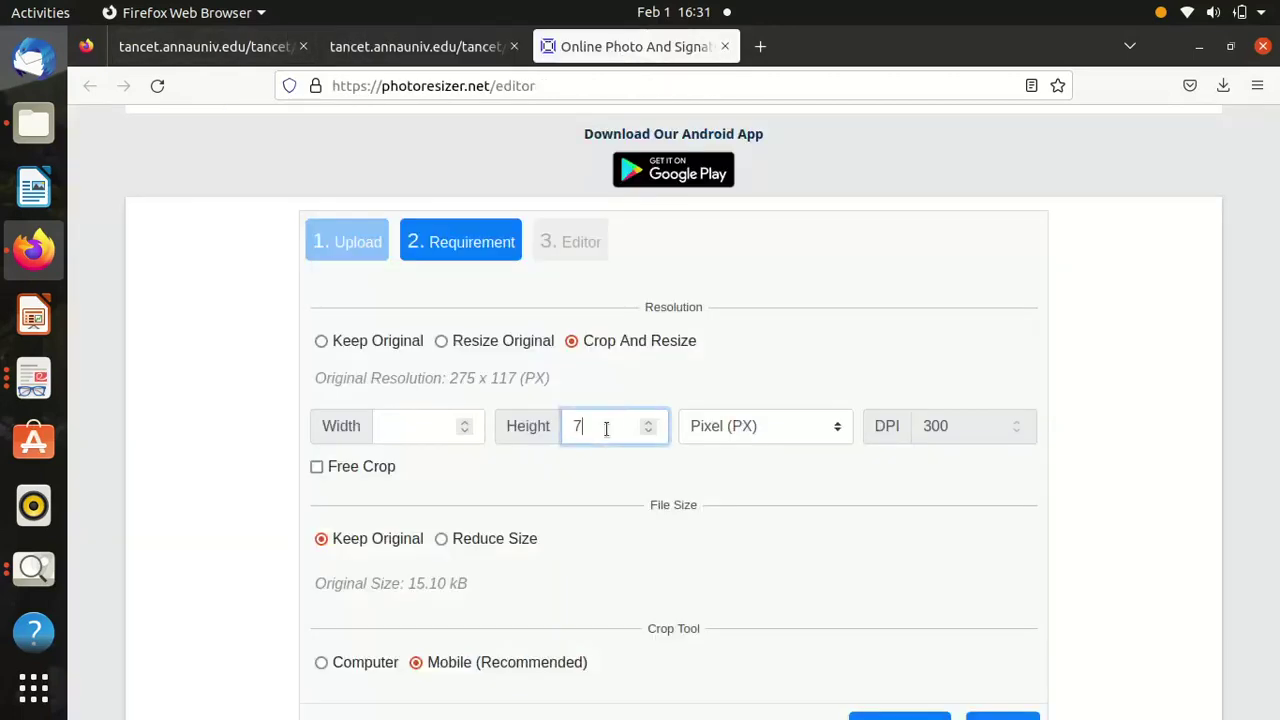
{"action": "left_click", "coordinate": [427, 414]}
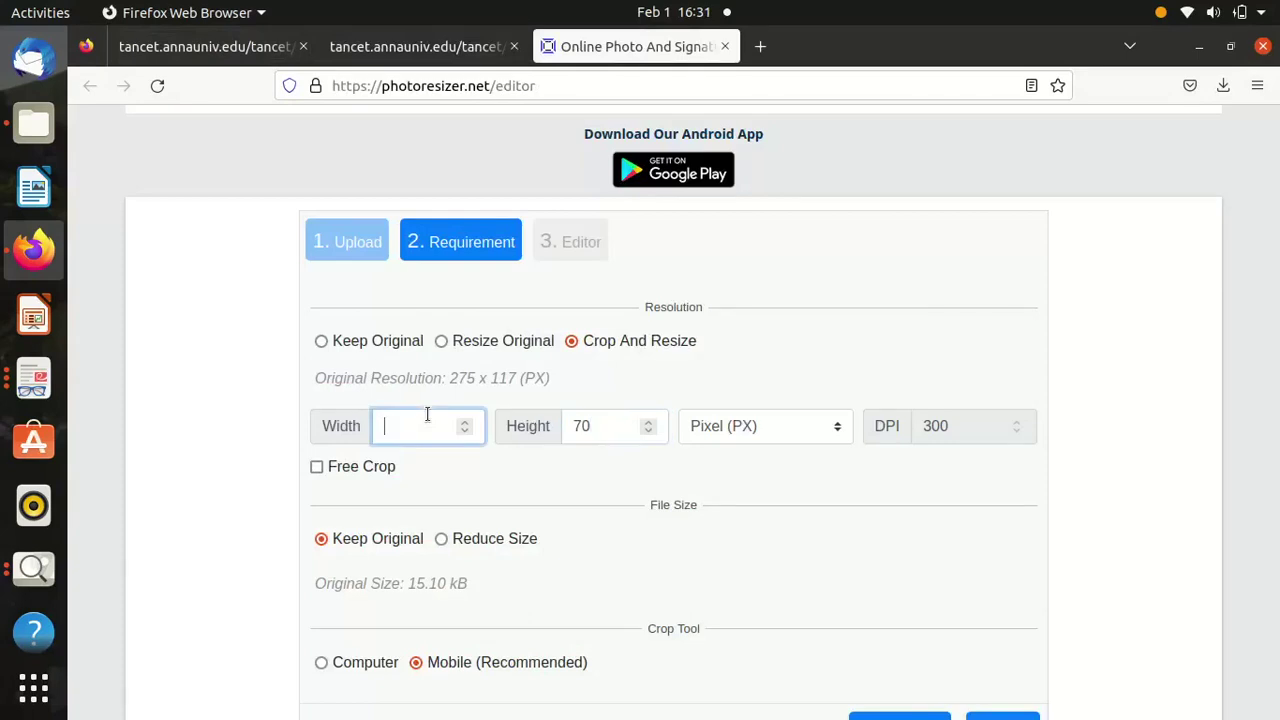
{"action": "type", "text": "200"}
{"action": "left_click", "coordinate": [440, 540]}
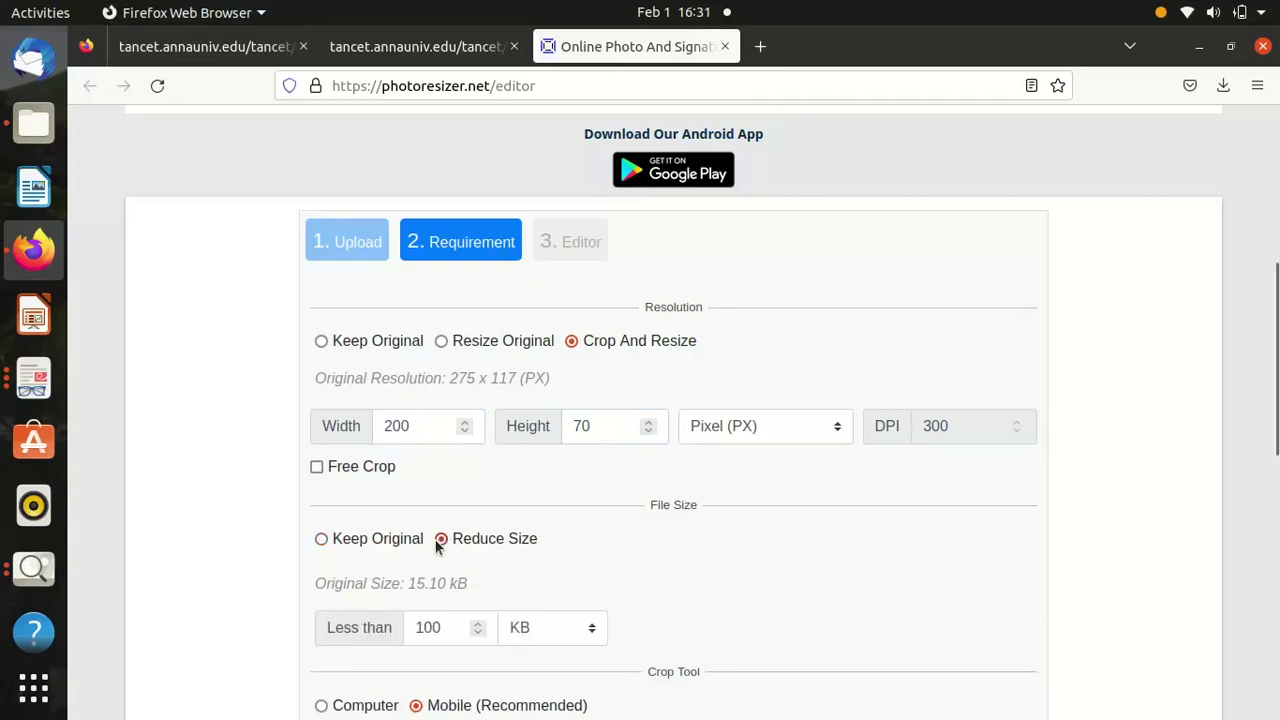
{"action": "left_click", "coordinate": [430, 628]}
{"action": "double_click", "coordinate": [430, 628]}
{"action": "type", "text": "11"}
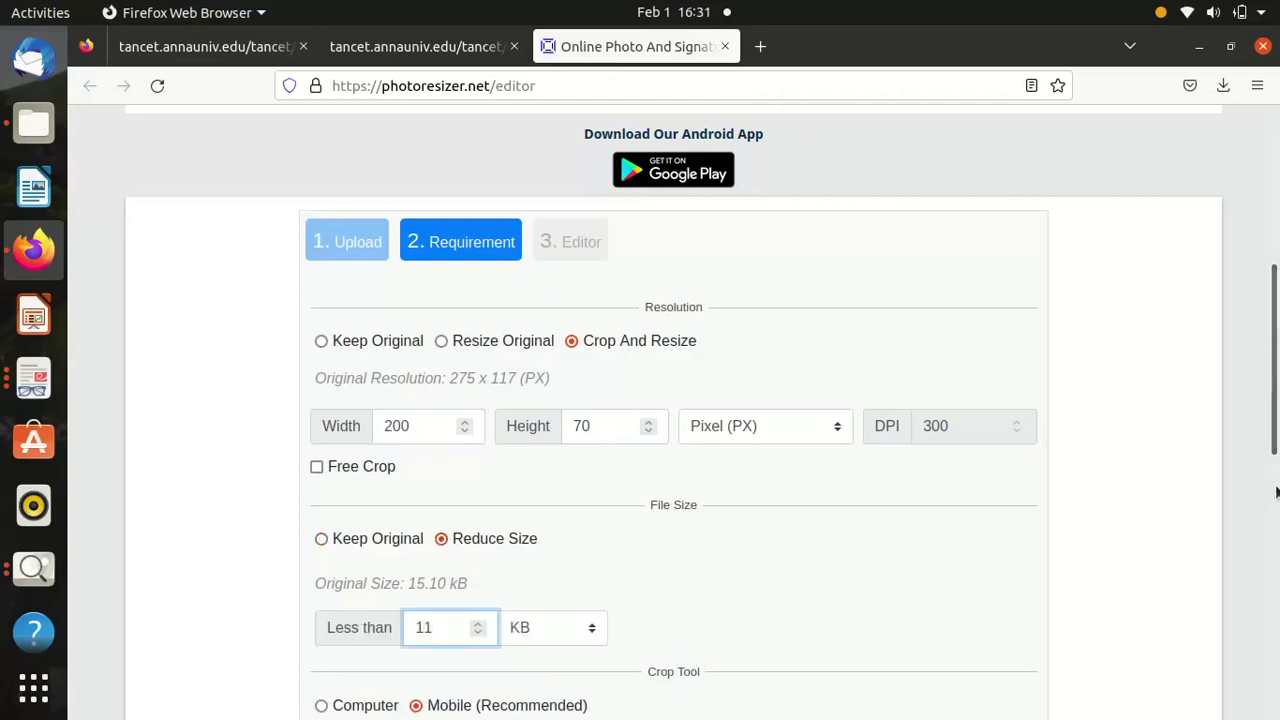
{"action": "scroll", "coordinate": [504, 326], "scroll_direction": "down", "scroll_amount": 3}
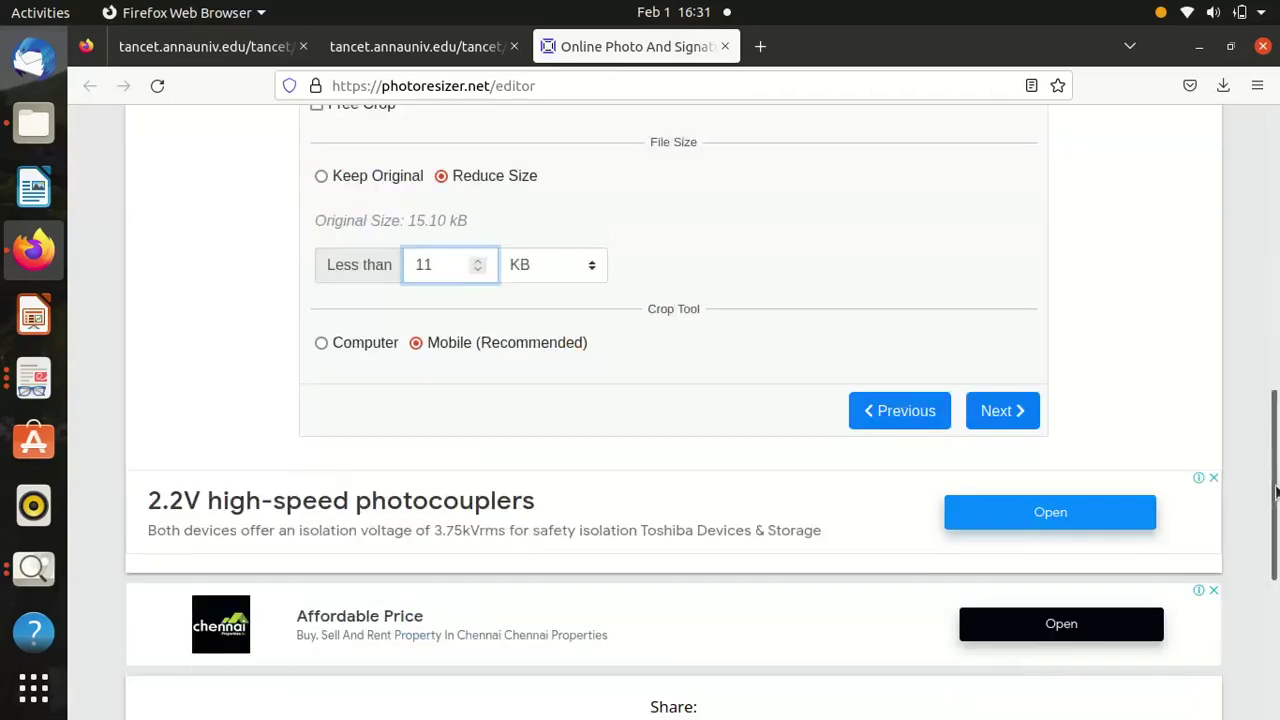
{"action": "left_click", "coordinate": [321, 344]}
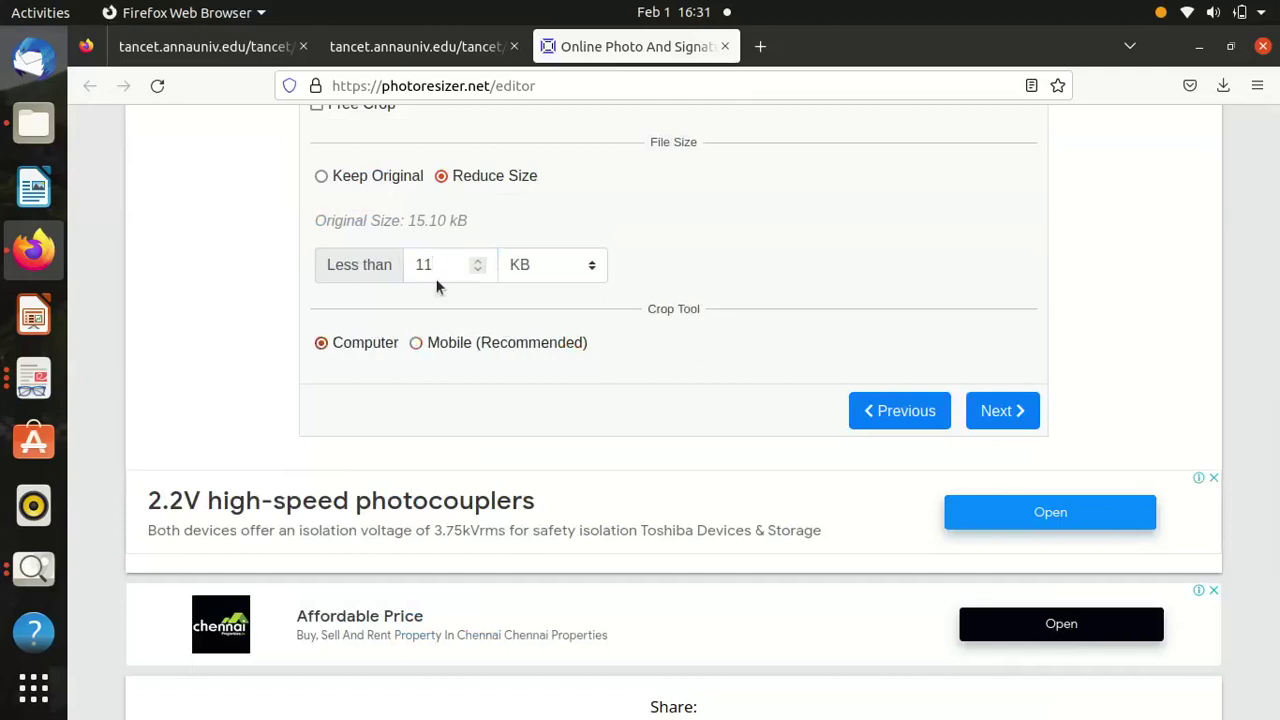
{"action": "left_click", "coordinate": [1004, 410]}
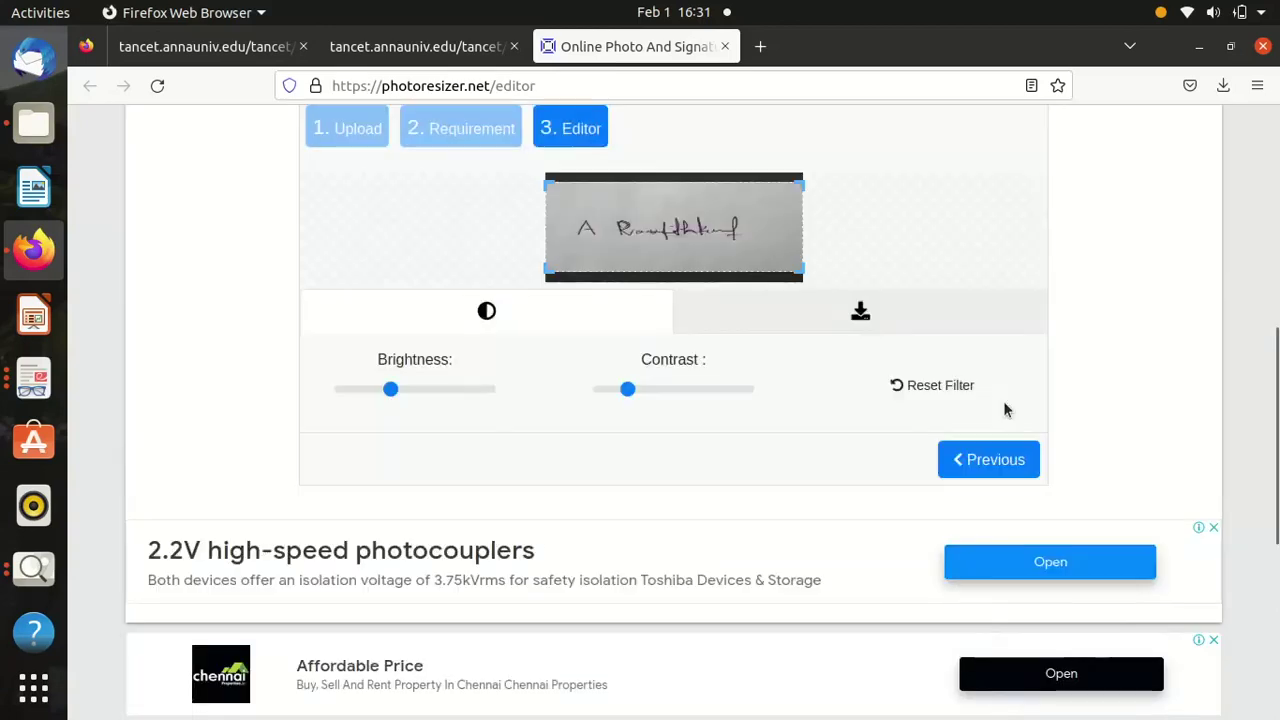
Download the resized signature as 1675249291513.jpg (10.0 KB) and return to the TANCET tab.
{"action": "left_click", "coordinate": [864, 309]}
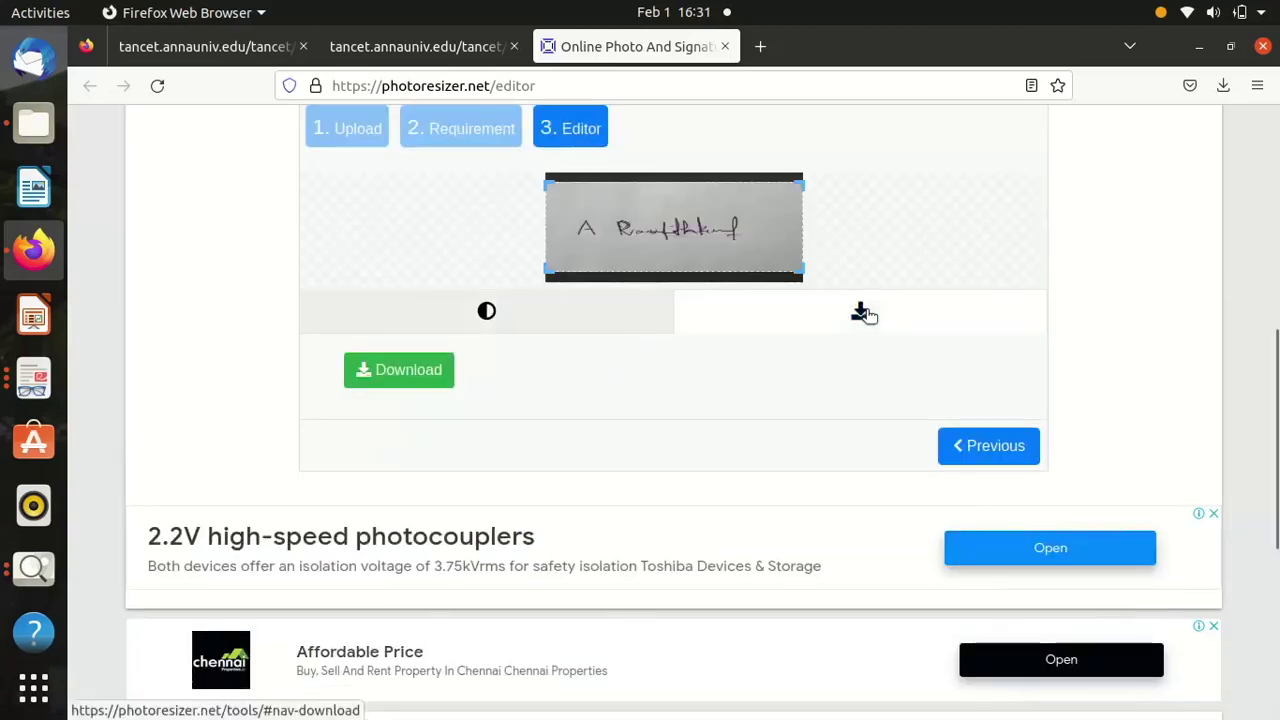
{"action": "left_click", "coordinate": [389, 371]}
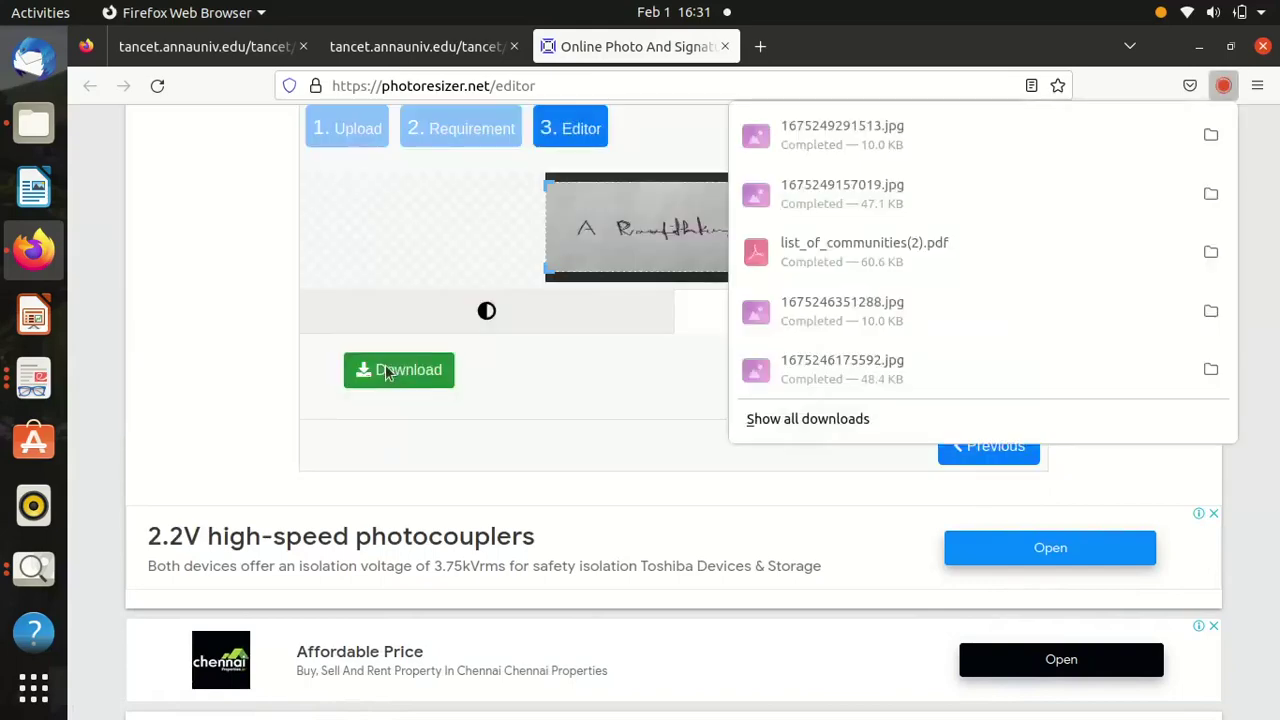
{"action": "left_click", "coordinate": [388, 47]}
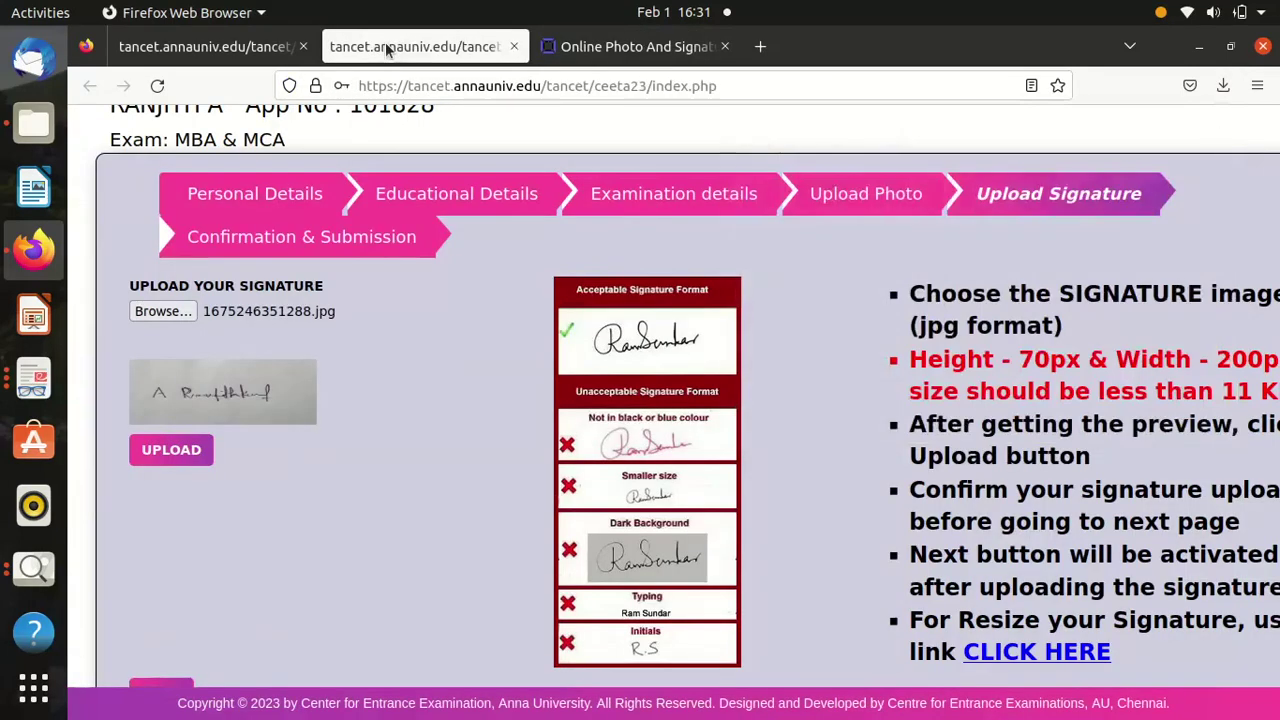
Upload 1675249291513.jpg from Downloads as the signature and acknowledge the success alert.
{"action": "left_click", "coordinate": [169, 317]}
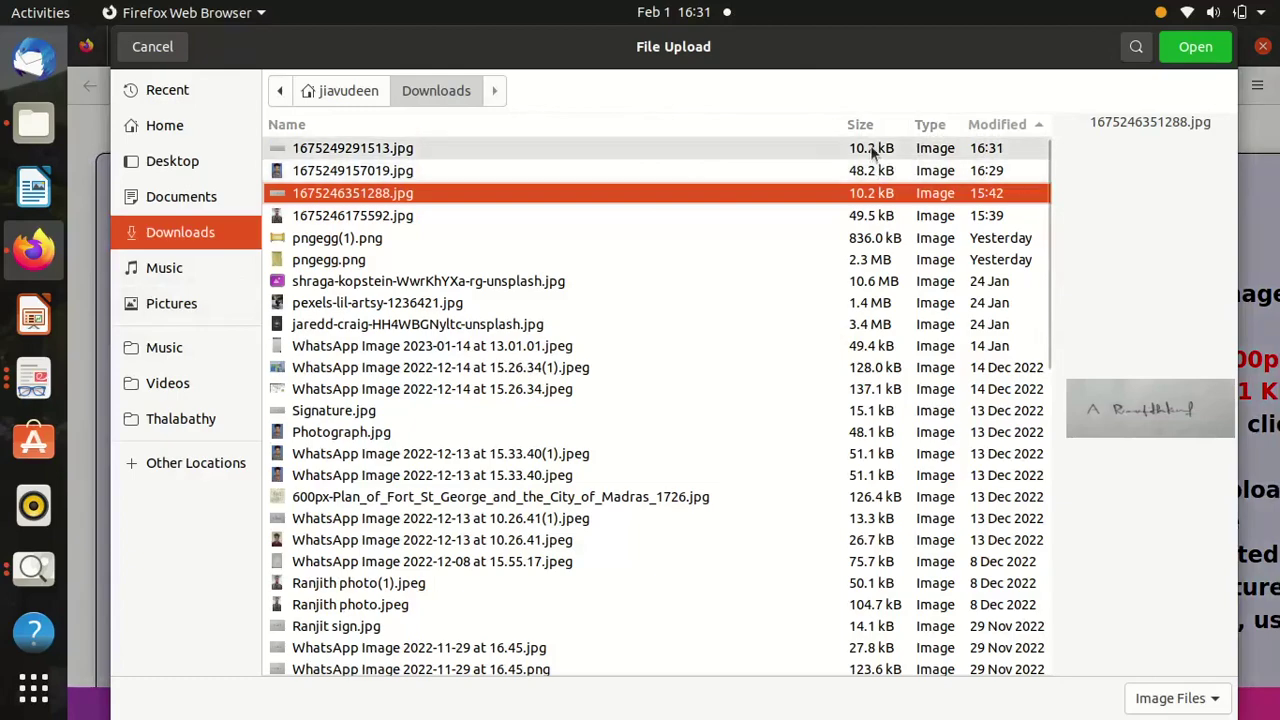
{"action": "double_click", "coordinate": [840, 147]}
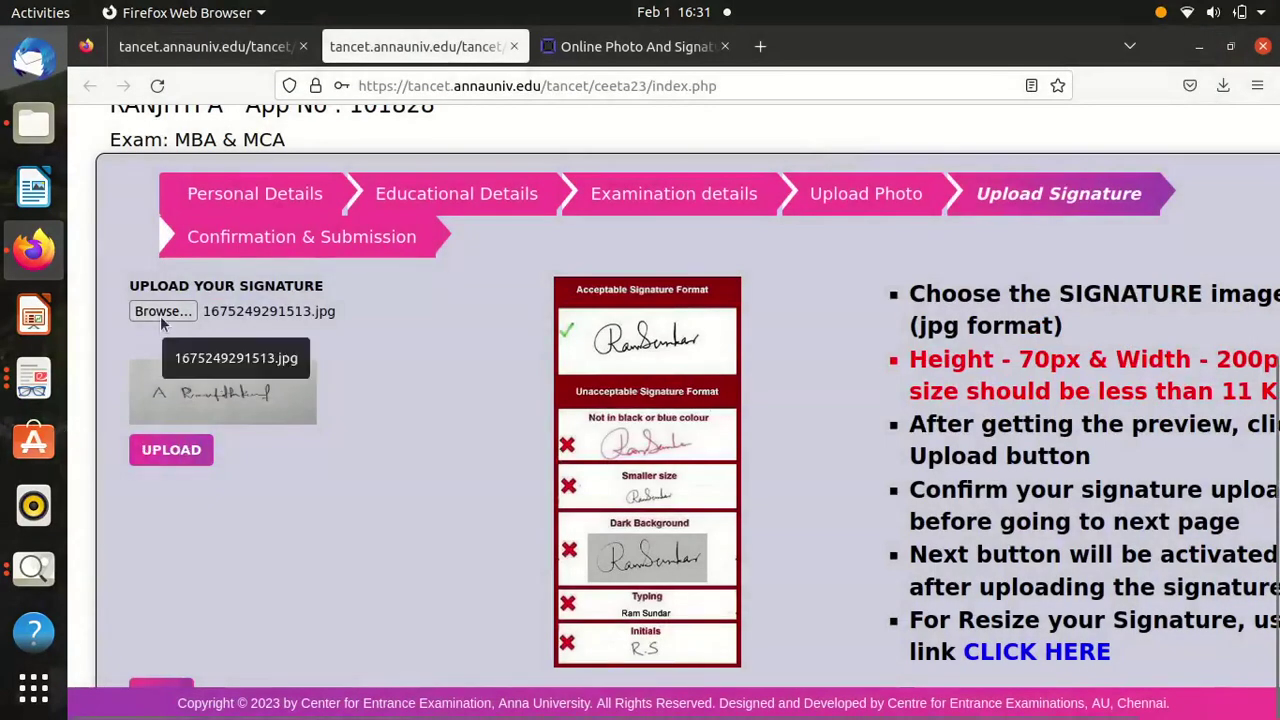
{"action": "left_click", "coordinate": [171, 450]}
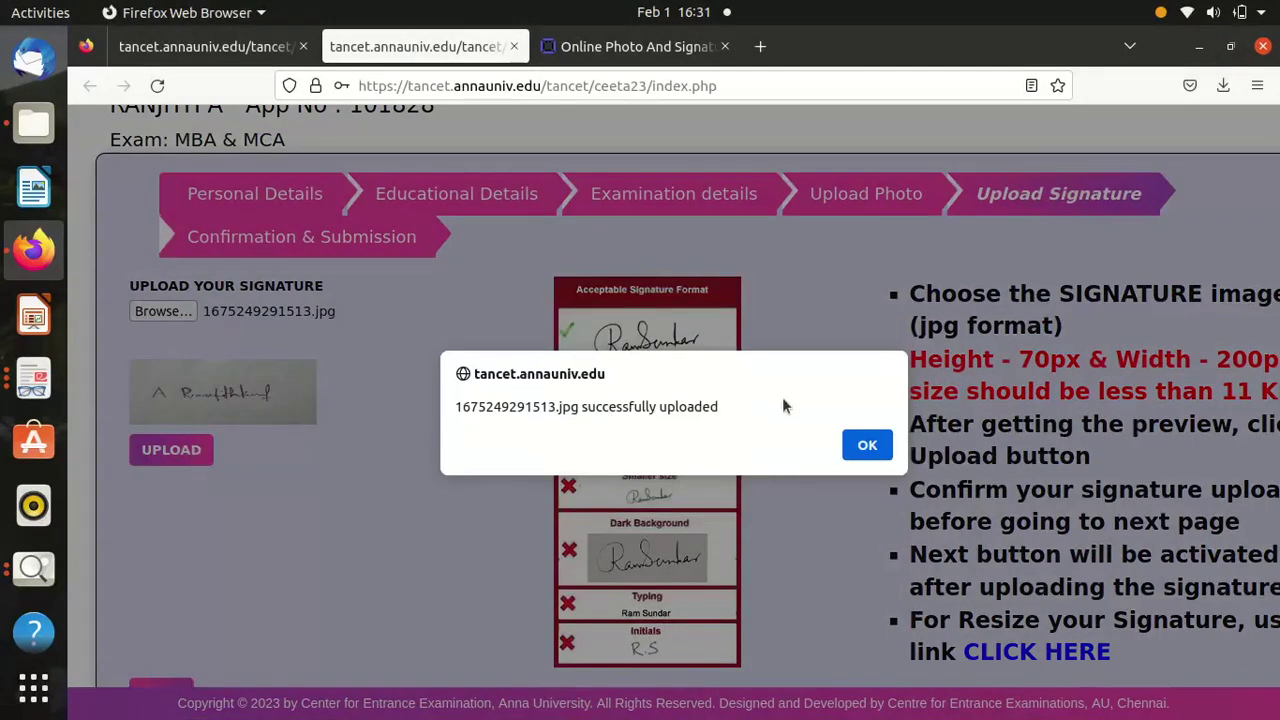
{"action": "left_click", "coordinate": [868, 445]}
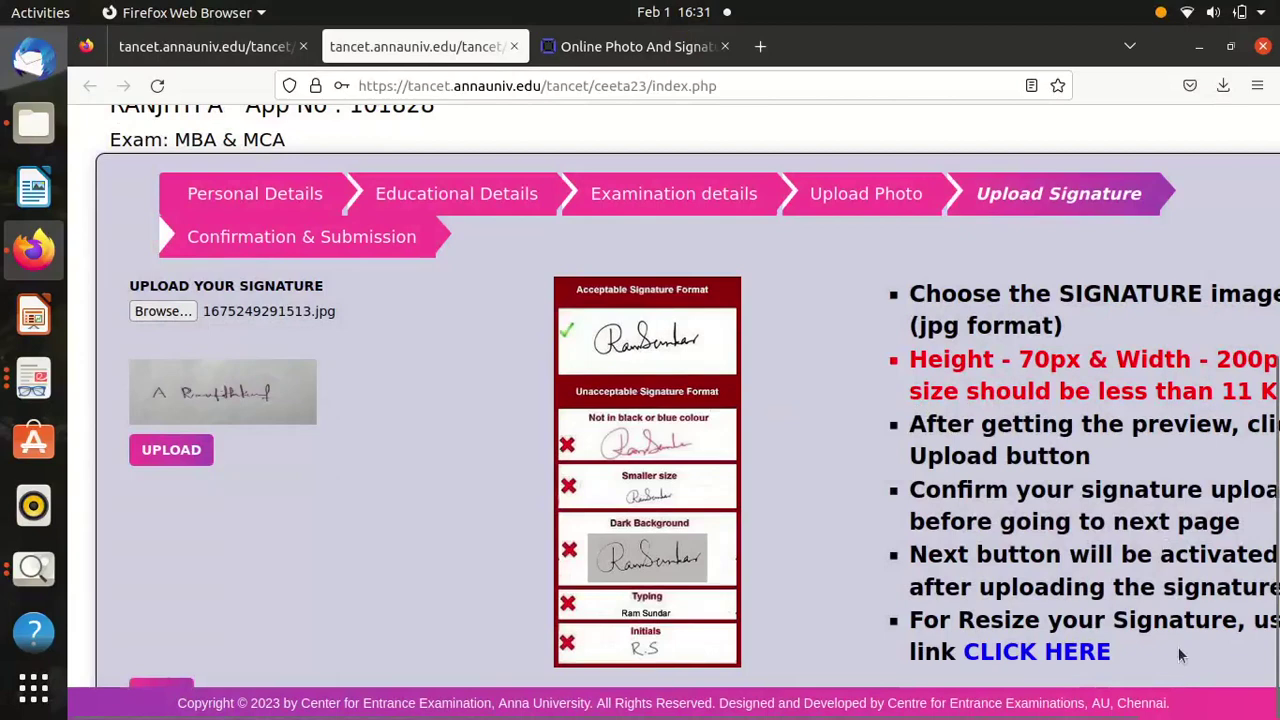
{"action": "scroll", "coordinate": [1178, 646], "scroll_direction": "right", "scroll_amount": 3}
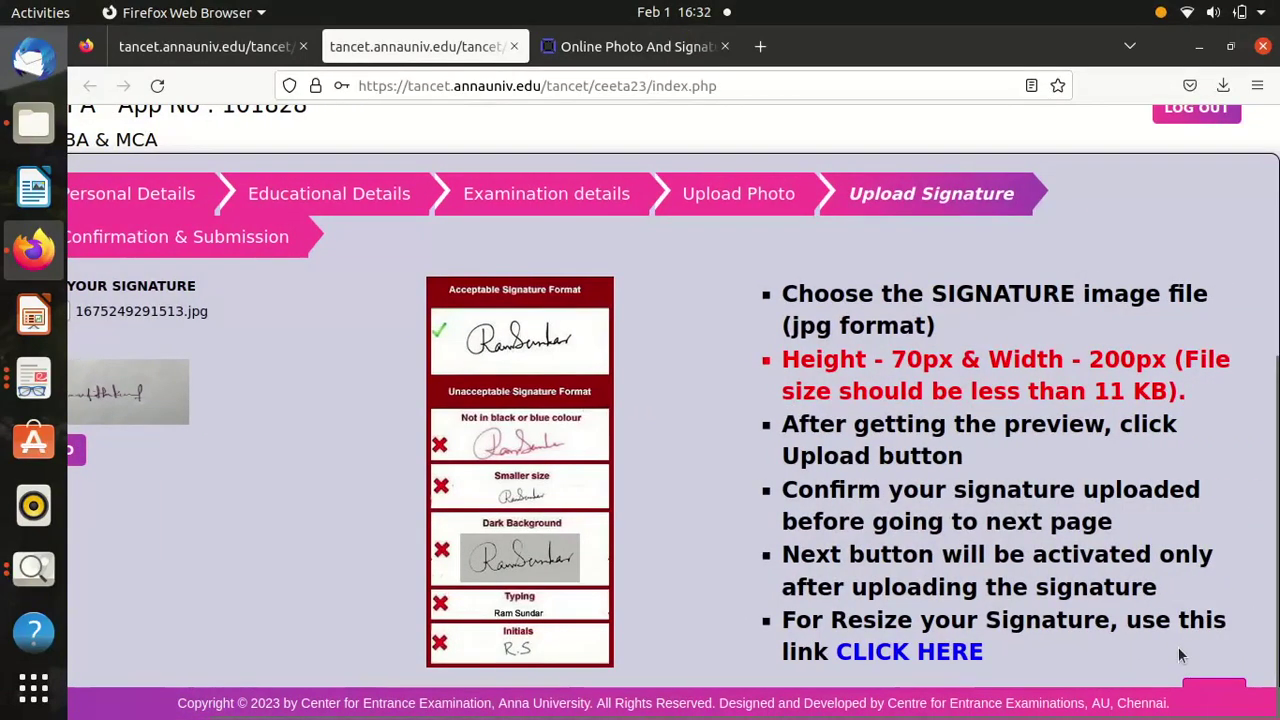
Go to the Confirmation & Submission page and scroll through the verification table.
{"action": "left_click", "coordinate": [1211, 690]}
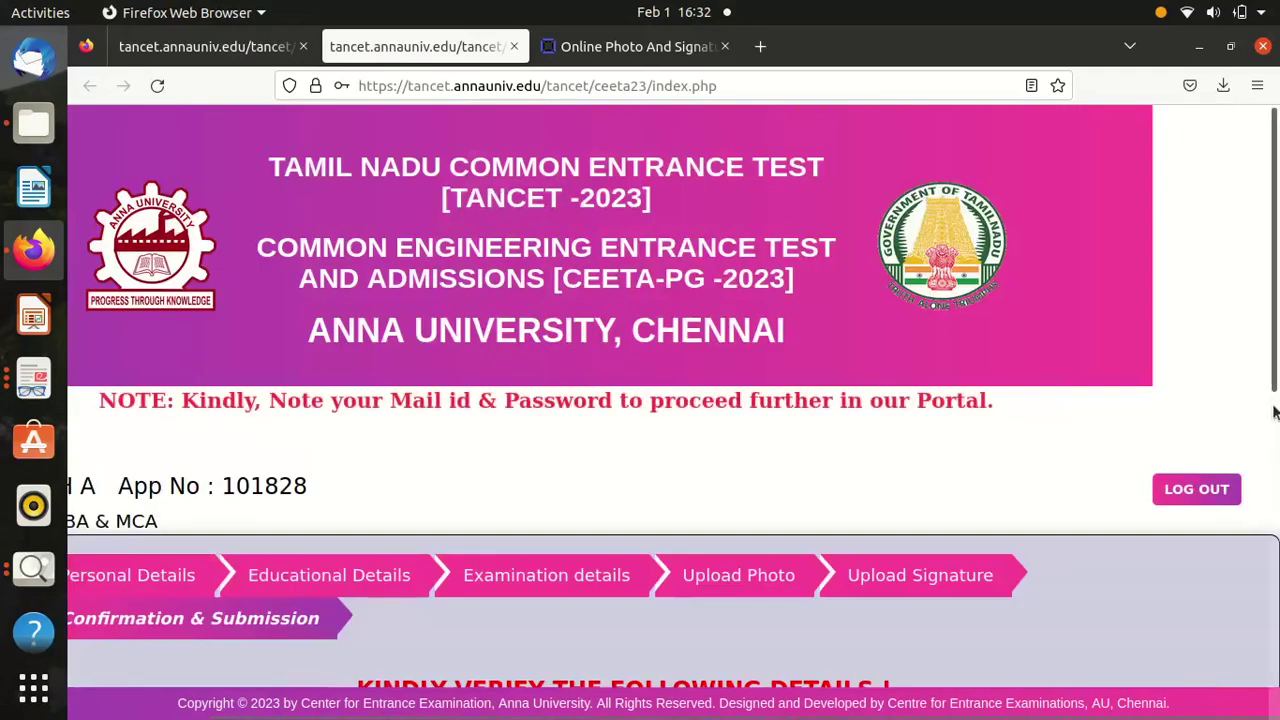
{"action": "scroll", "coordinate": [1273, 417], "scroll_direction": "down", "scroll_amount": 3}
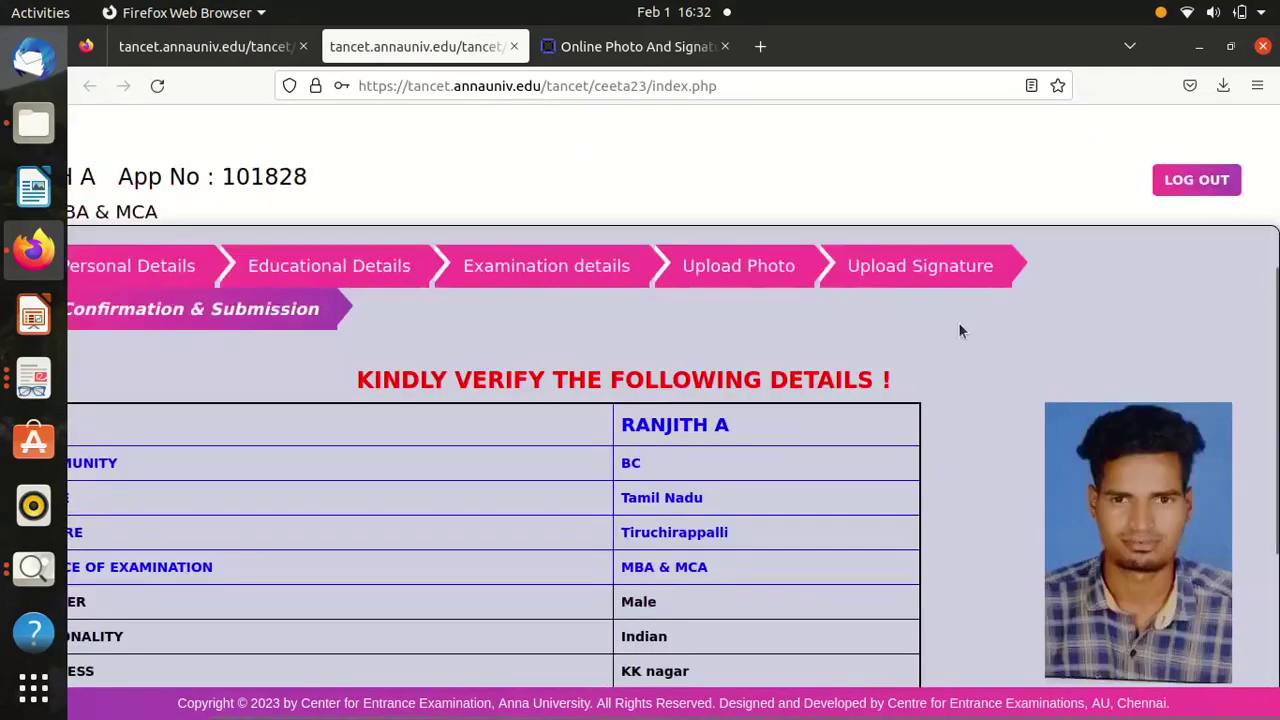
{"action": "scroll", "coordinate": [959, 331], "scroll_direction": "left", "scroll_amount": 2}
{"action": "scroll", "coordinate": [959, 330], "scroll_direction": "down", "scroll_amount": 1}
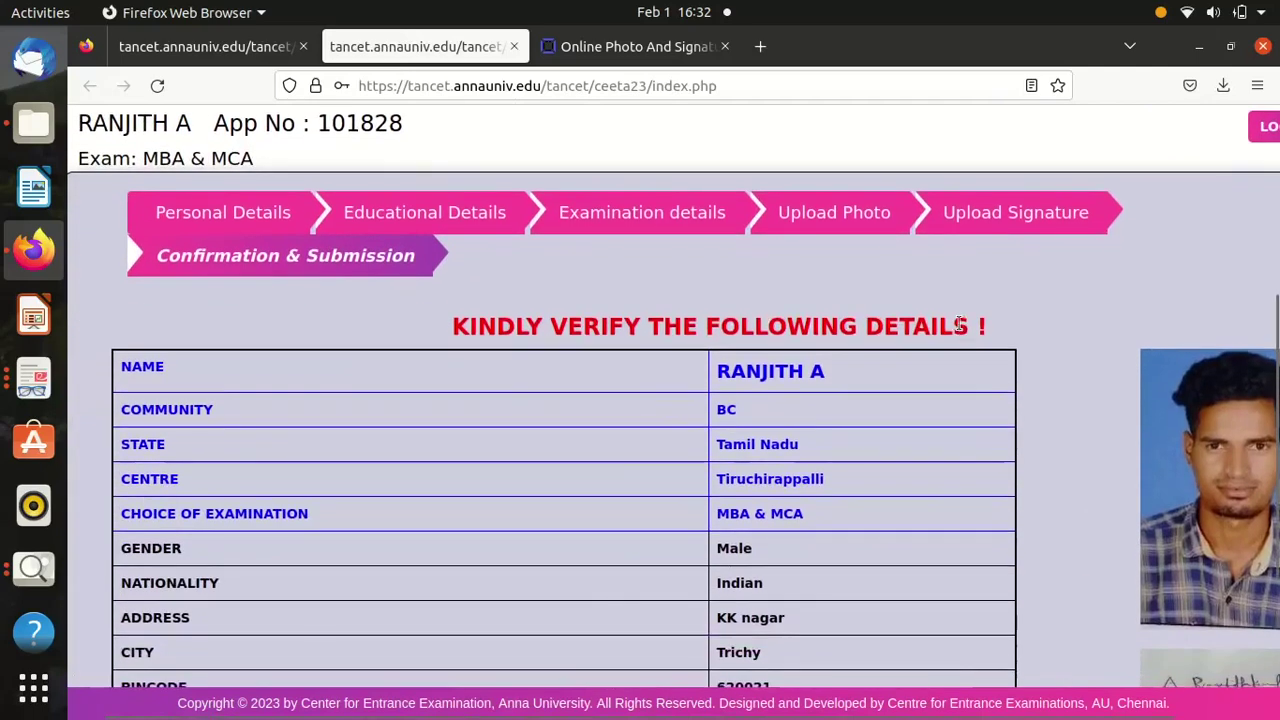
{"action": "scroll", "coordinate": [959, 330], "scroll_direction": "down", "scroll_amount": 1}
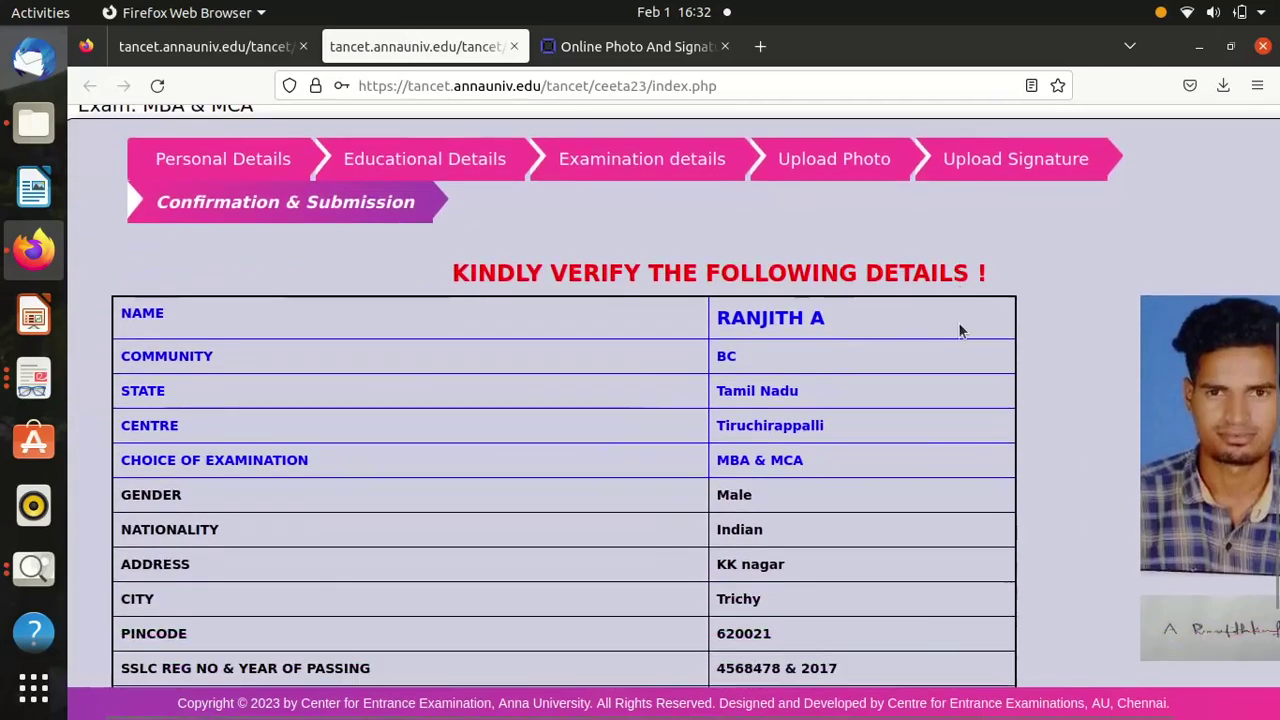
{"action": "scroll", "coordinate": [959, 331], "scroll_direction": "down", "scroll_amount": 3}
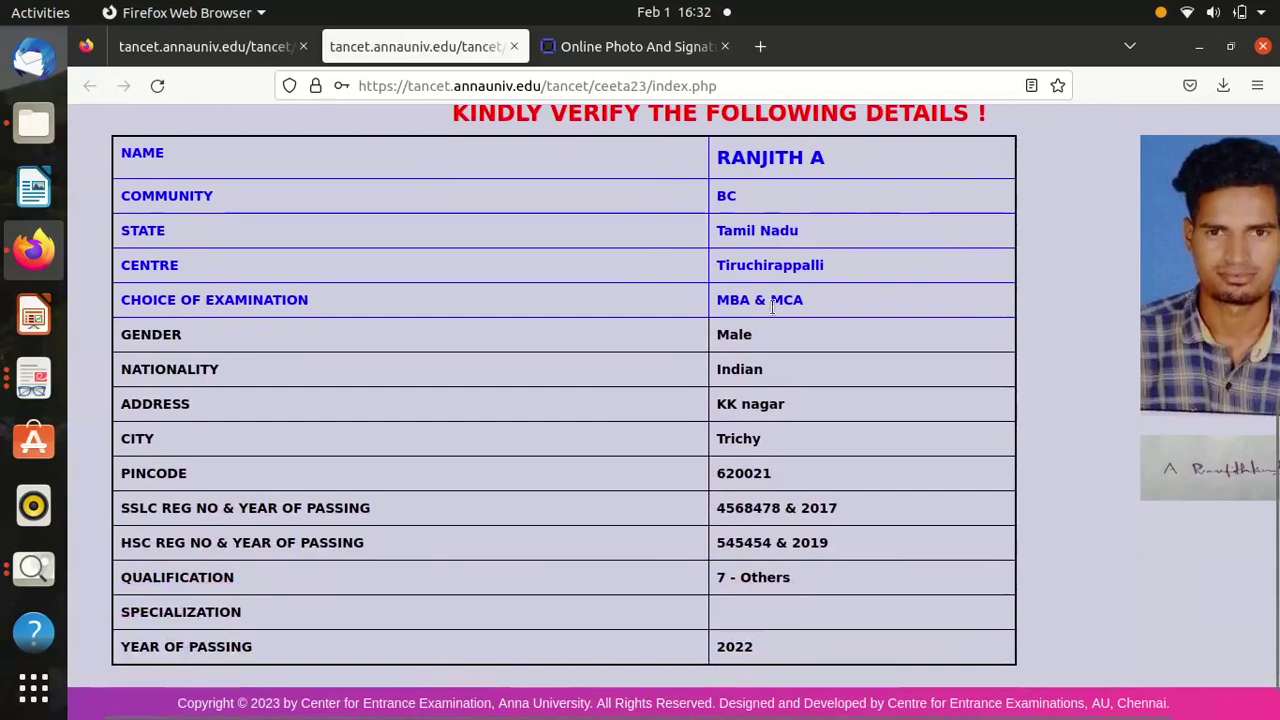
{"action": "scroll", "coordinate": [772, 310], "scroll_direction": "down", "scroll_amount": 1}
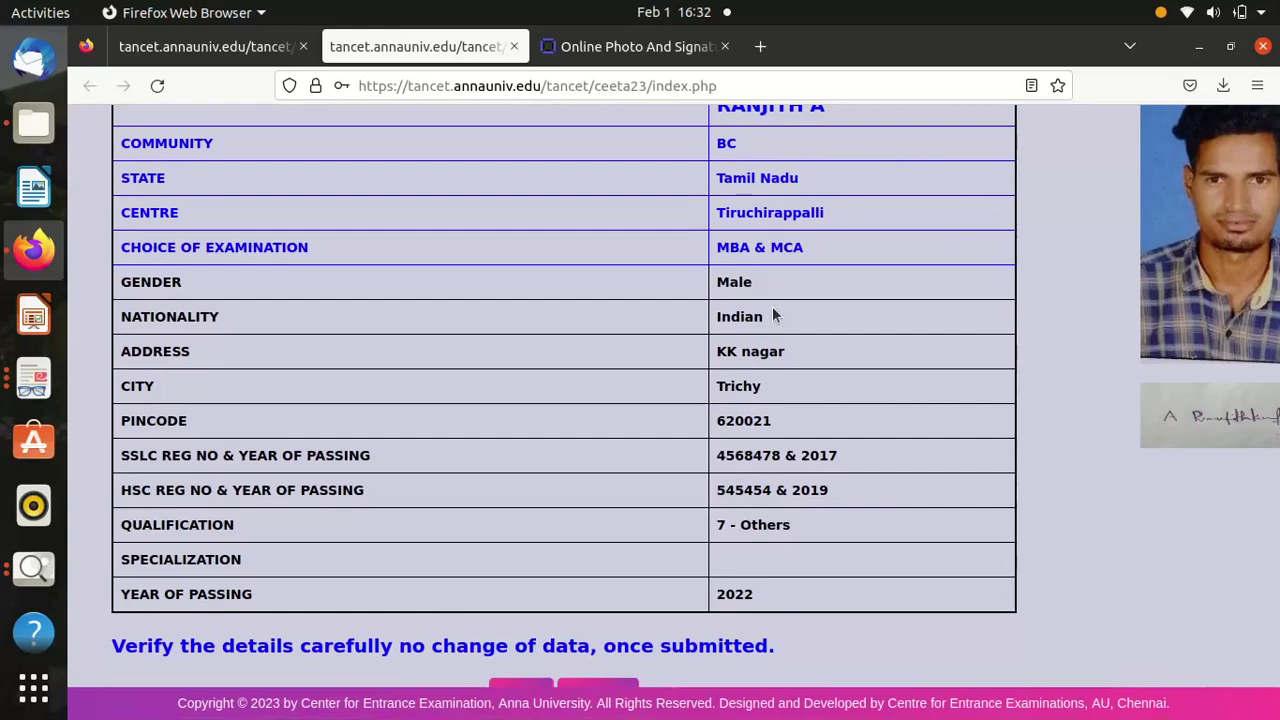
Check the SSLC, HSC, qualification and year-of-passing entries, then submit the details.
{"action": "triple_click", "coordinate": [760, 455]}
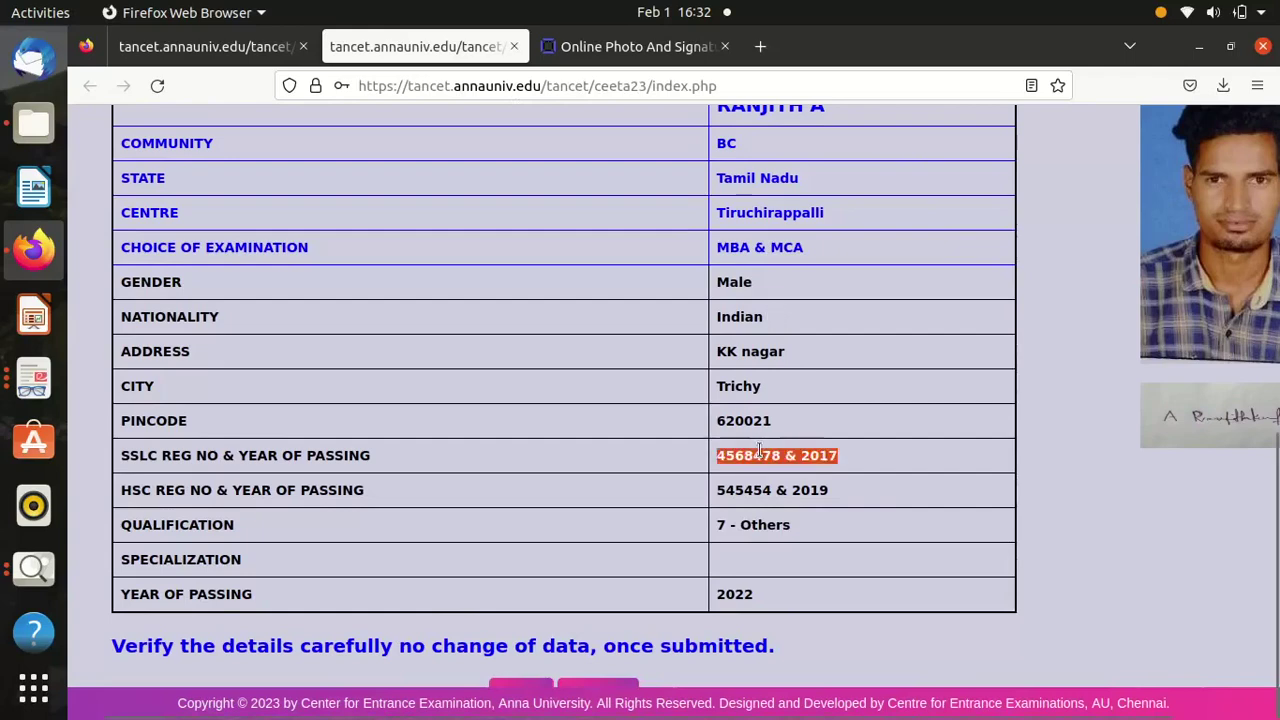
{"action": "triple_click", "coordinate": [752, 490]}
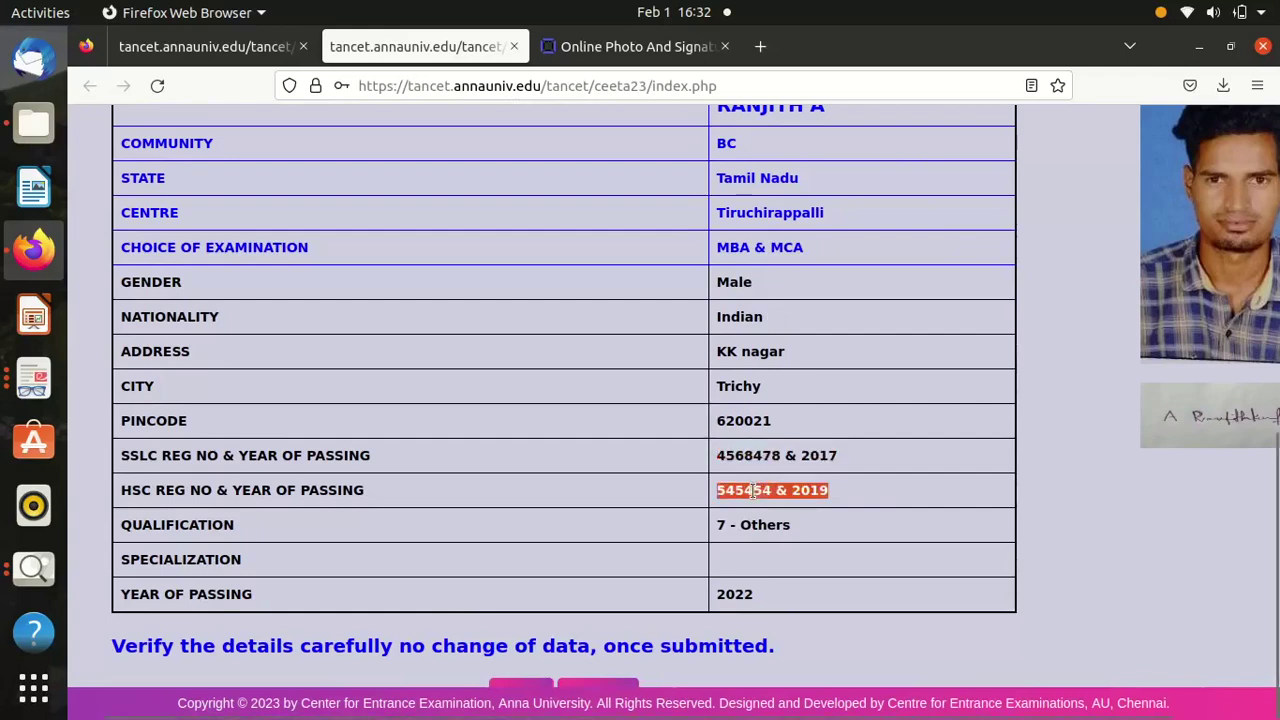
{"action": "triple_click", "coordinate": [732, 524]}
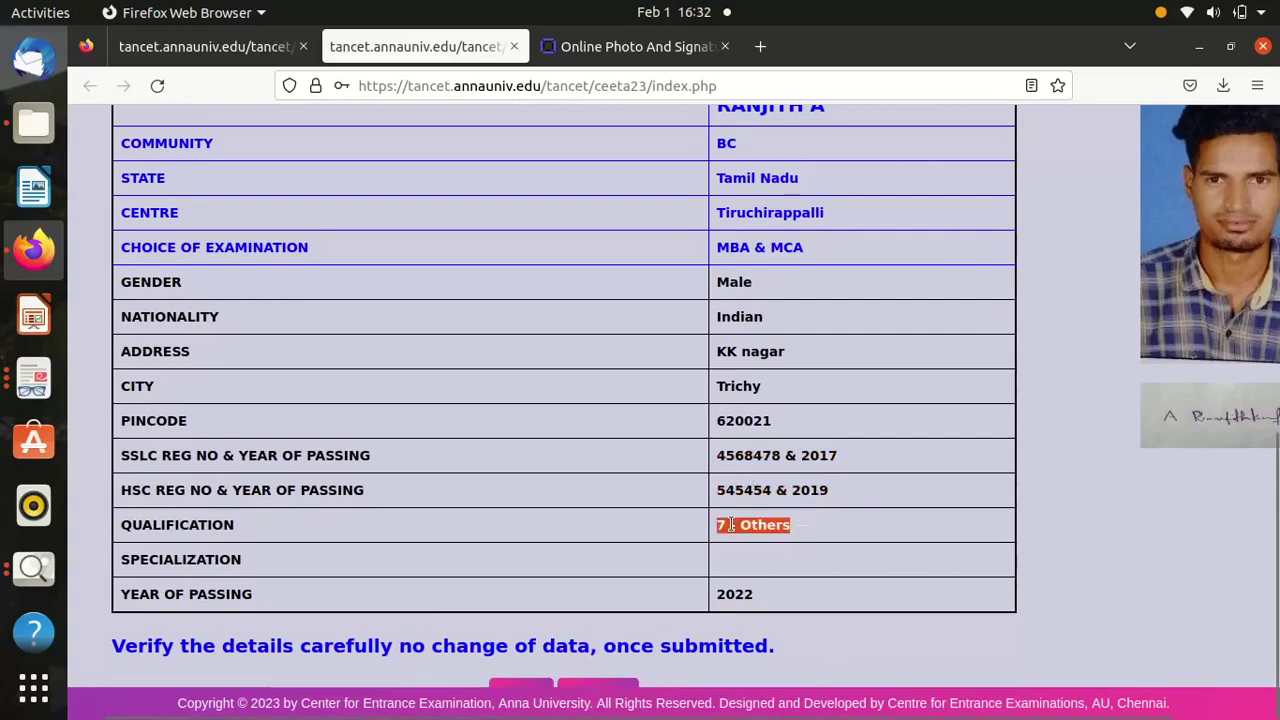
{"action": "triple_click", "coordinate": [740, 594]}
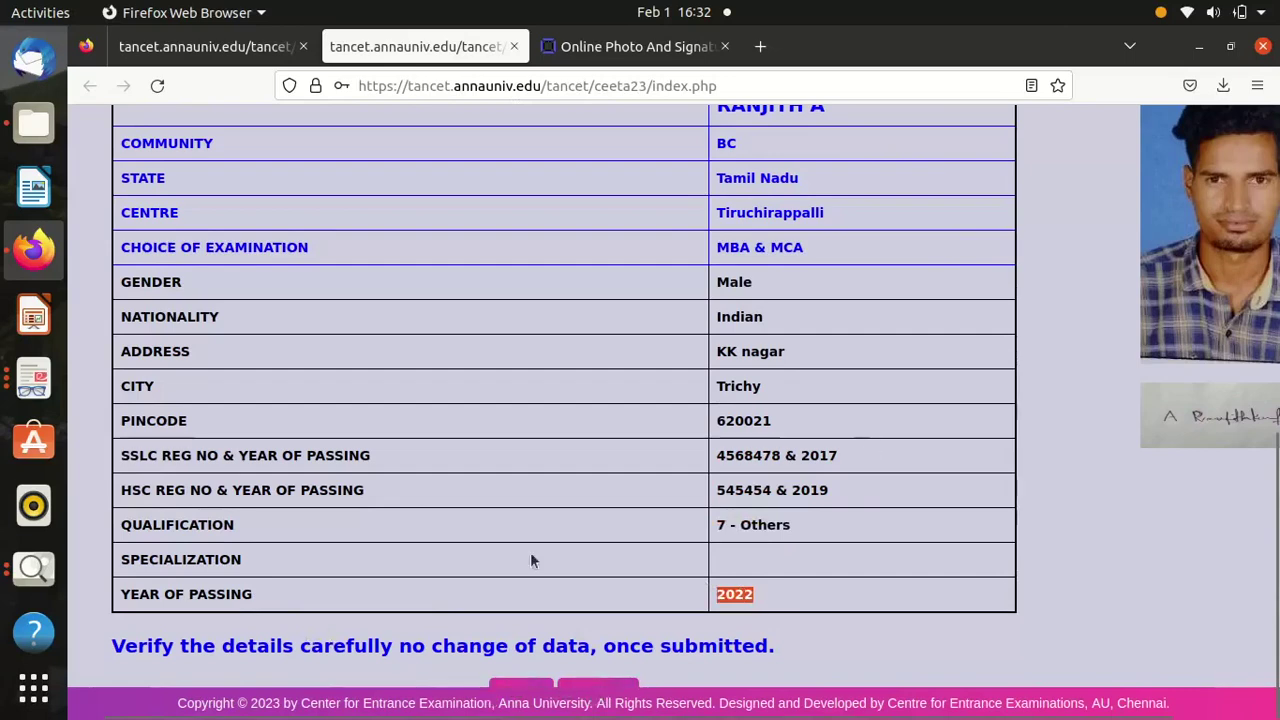
{"action": "left_click", "coordinate": [596, 689]}
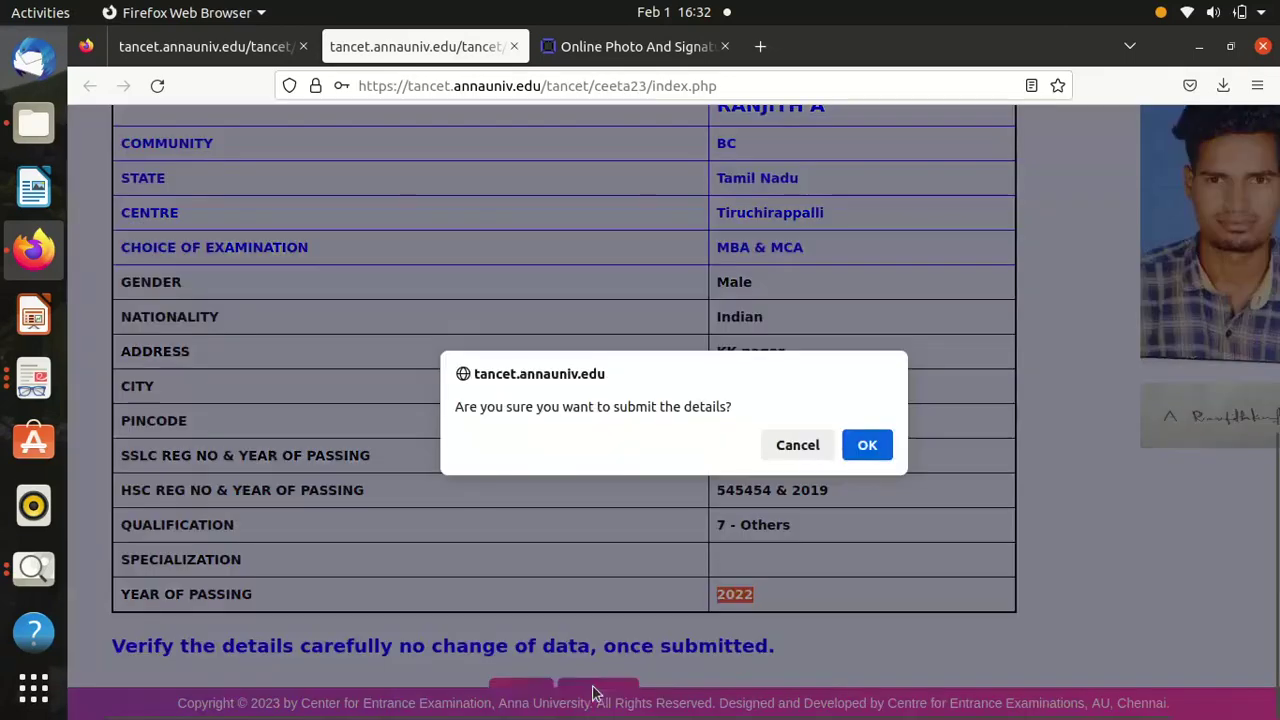
Confirm the submission and start online payment of the Rs.2000 examination fee.
{"action": "left_click", "coordinate": [868, 446]}
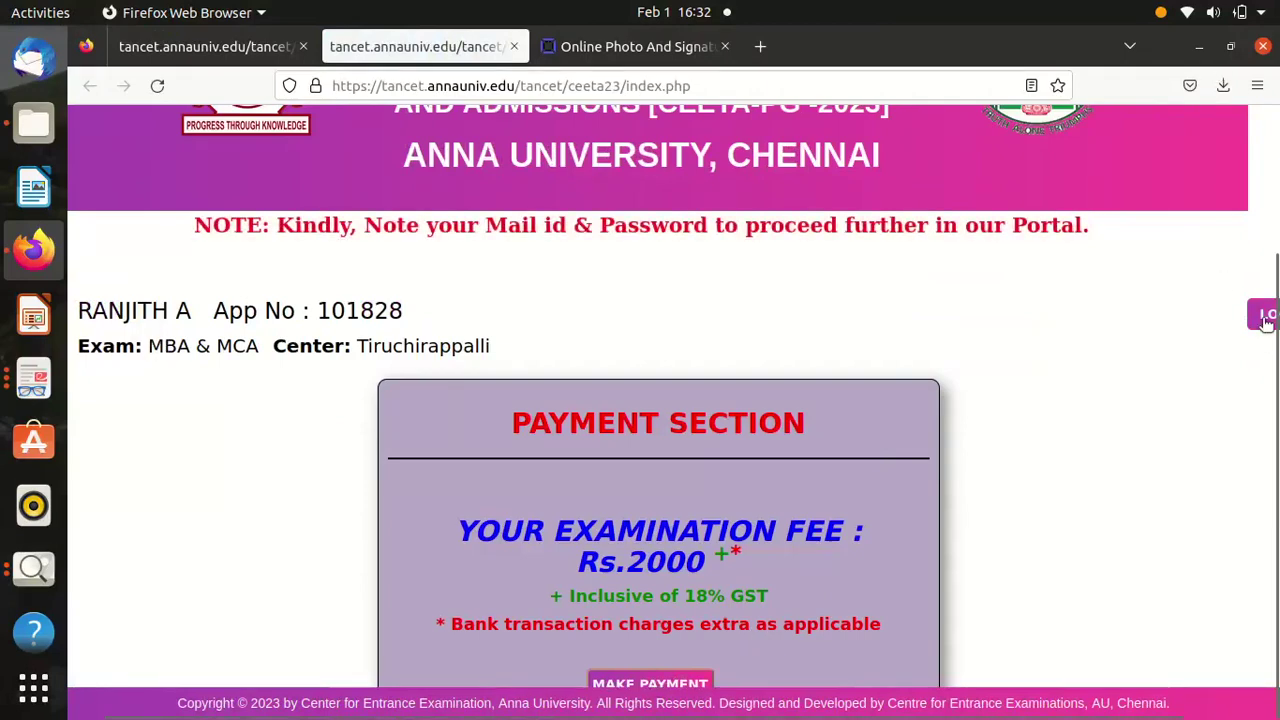
{"action": "left_click", "coordinate": [651, 684]}
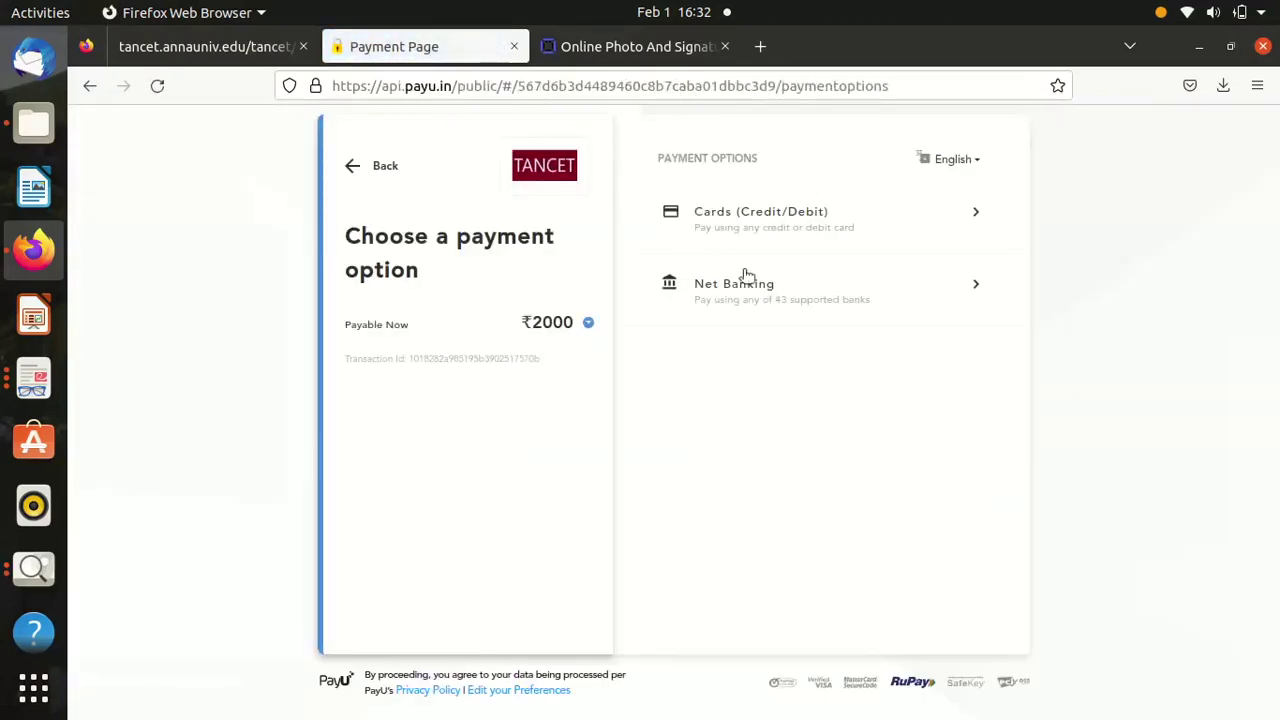
Choose Cards (Credit/Debit) and go through the Card Number, Expiry, CVV and Name on Card fields.
{"action": "left_click", "coordinate": [777, 226]}
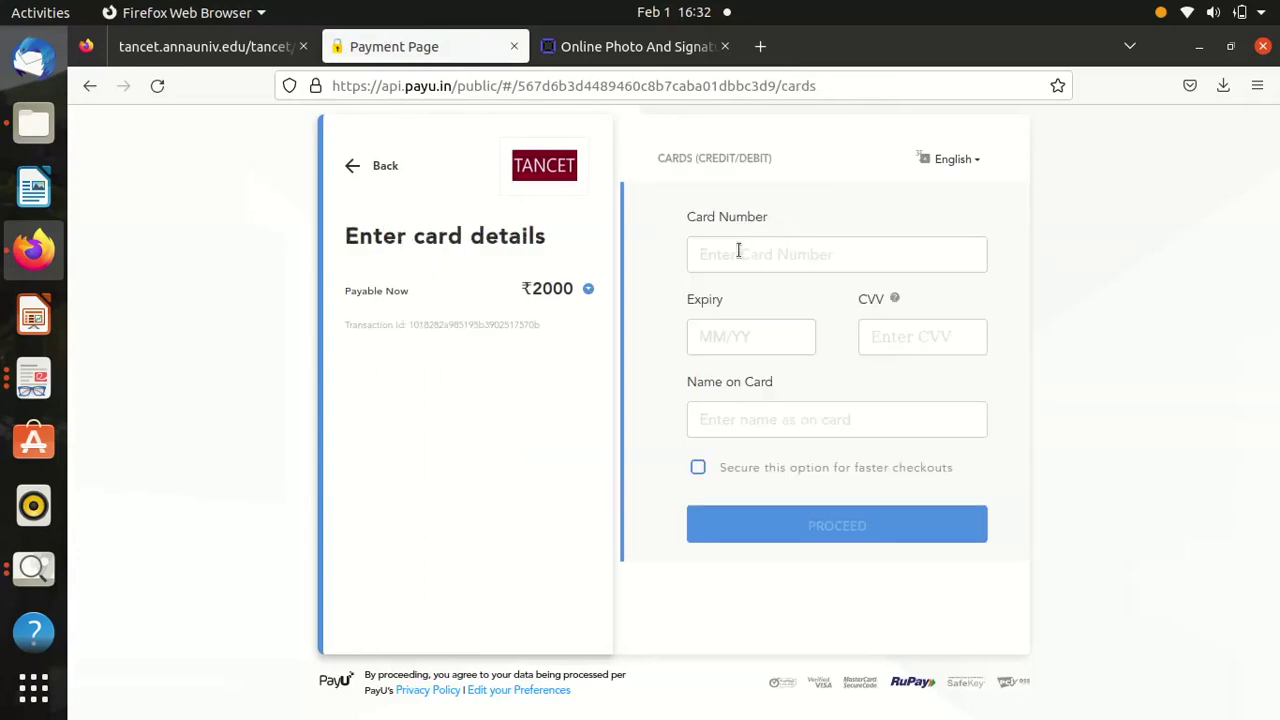
{"action": "left_click", "coordinate": [738, 251]}
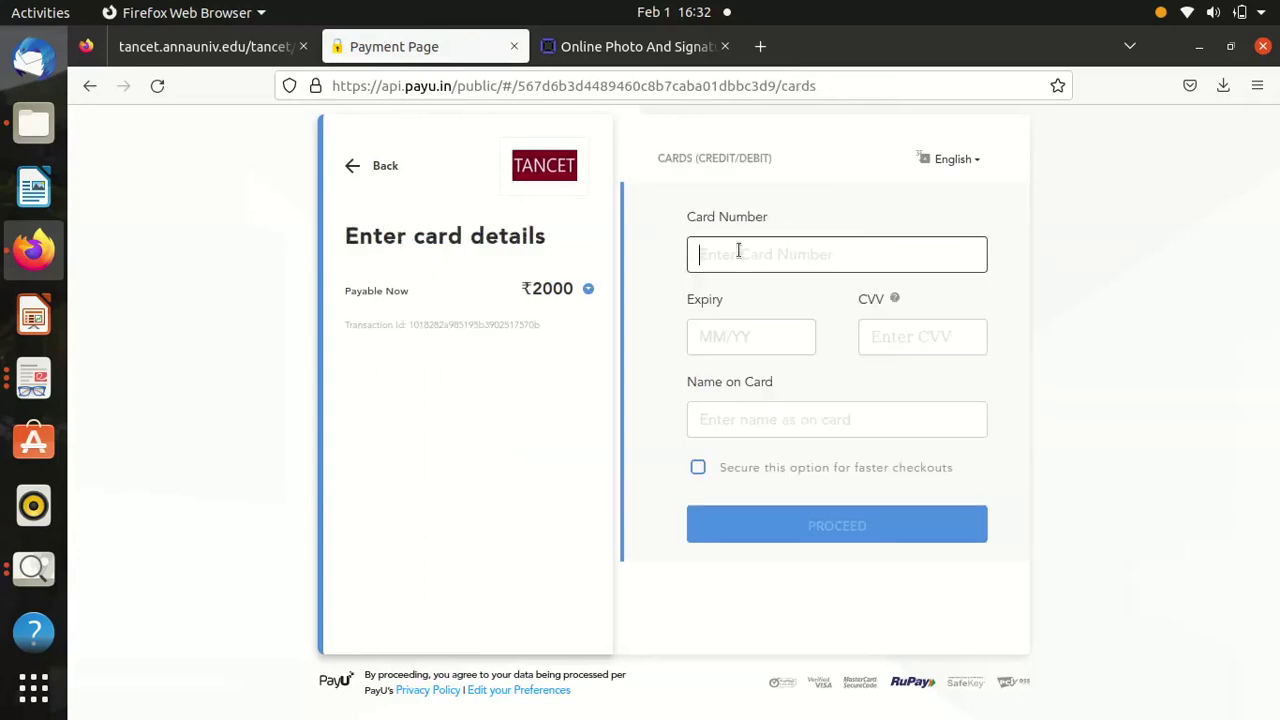
{"action": "left_click", "coordinate": [719, 340]}
{"action": "left_click", "coordinate": [881, 345]}
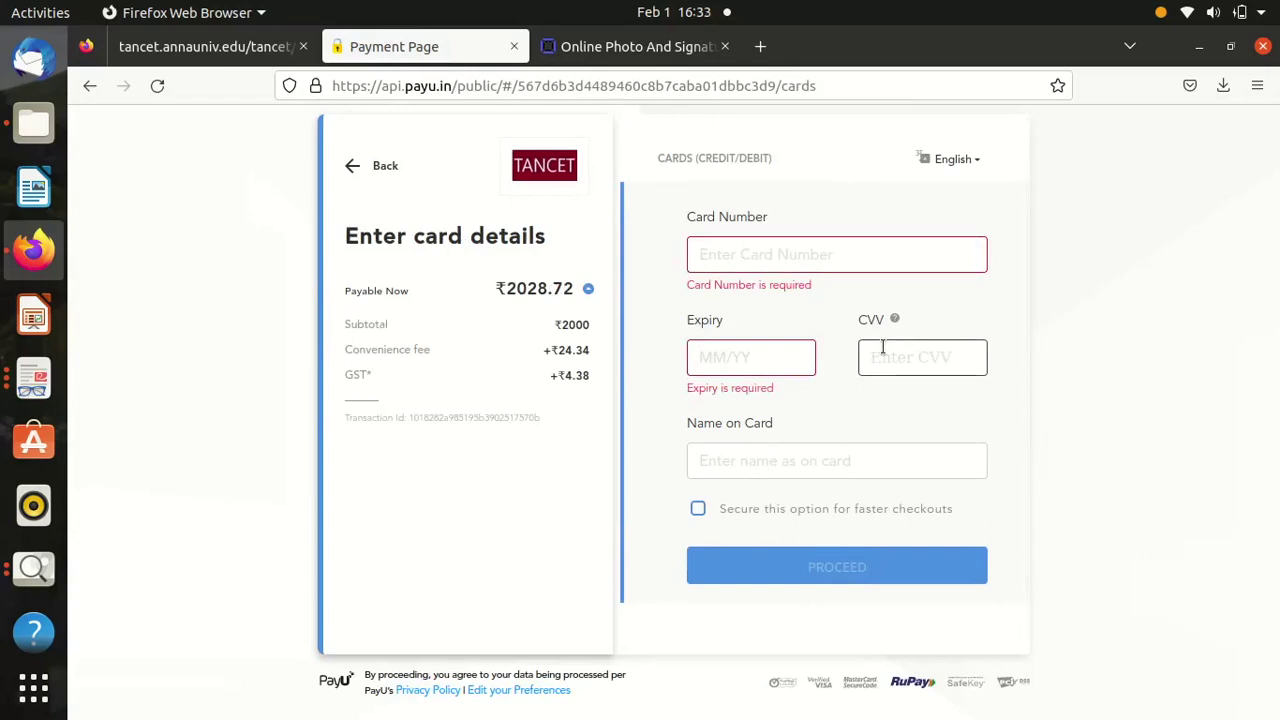
{"action": "left_click", "coordinate": [808, 245]}
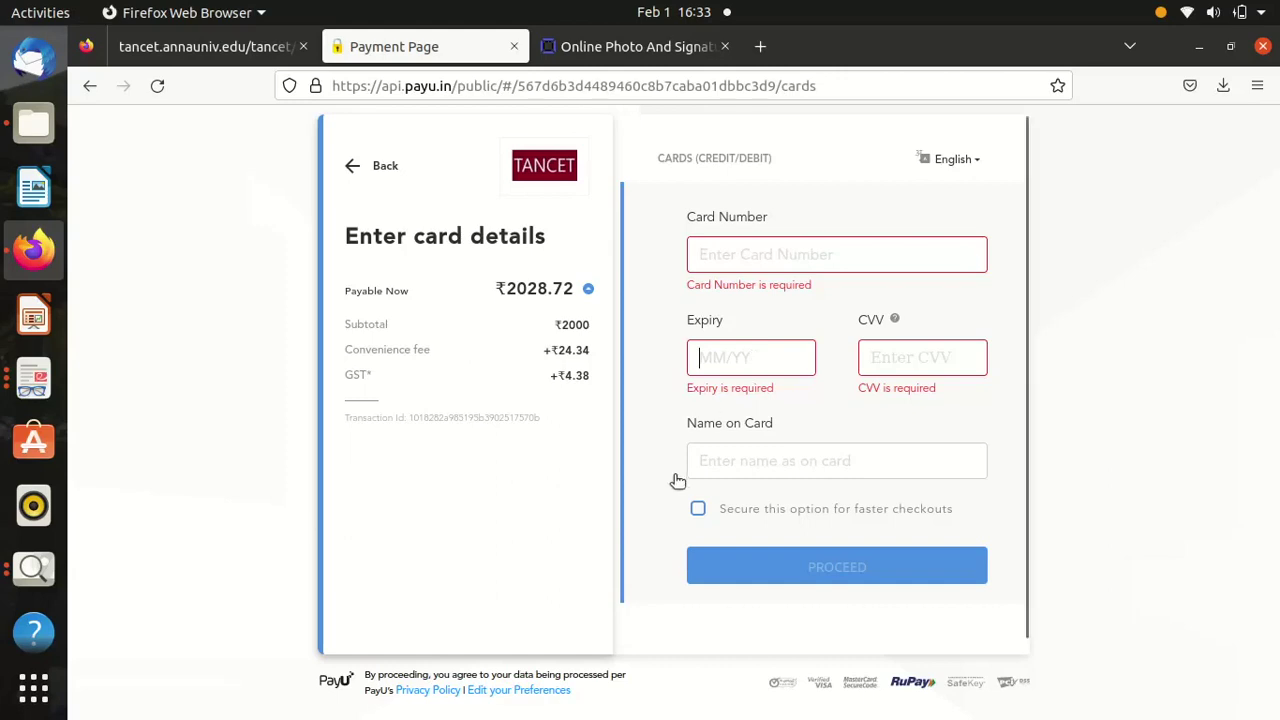
{"action": "left_click", "coordinate": [742, 464]}
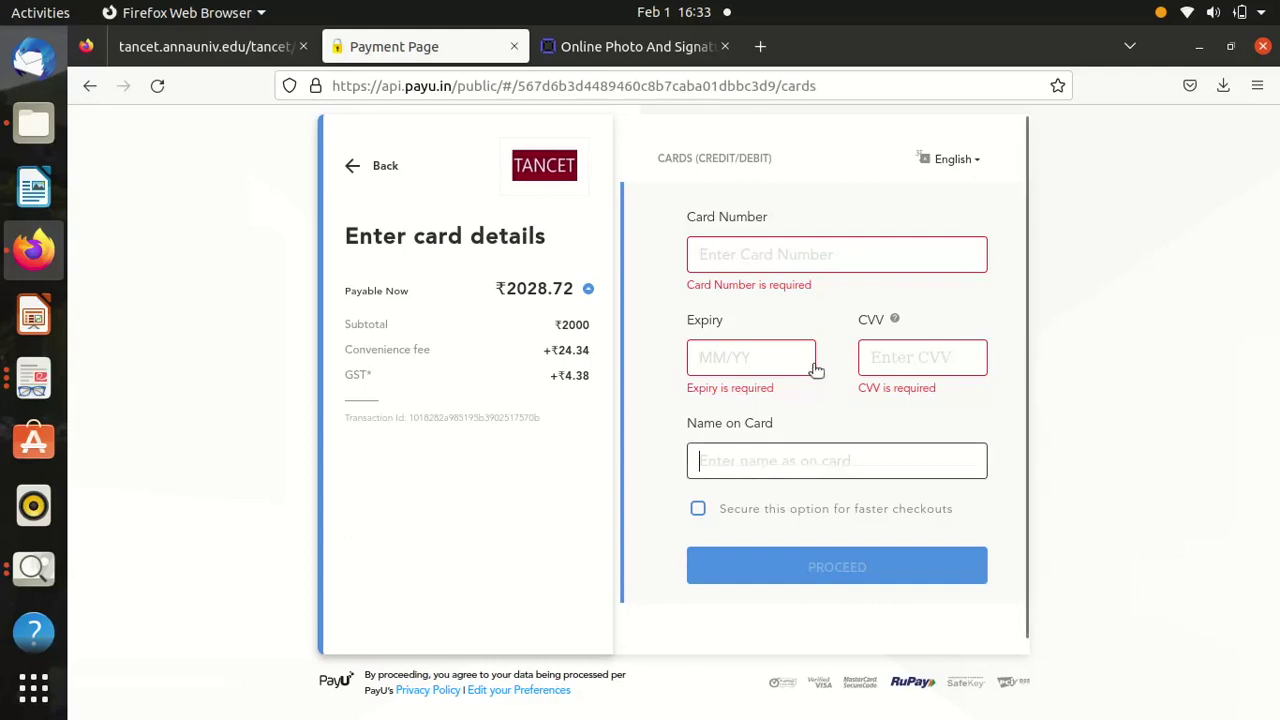